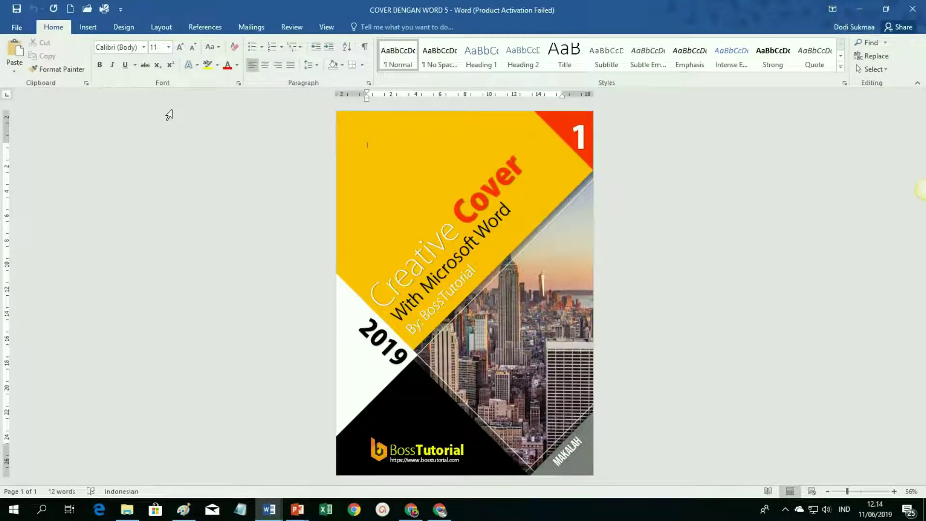
# - Start a blank Document1 and set its paper size to A4 (210 x 297 mm)
pyautogui.click(71, 10)
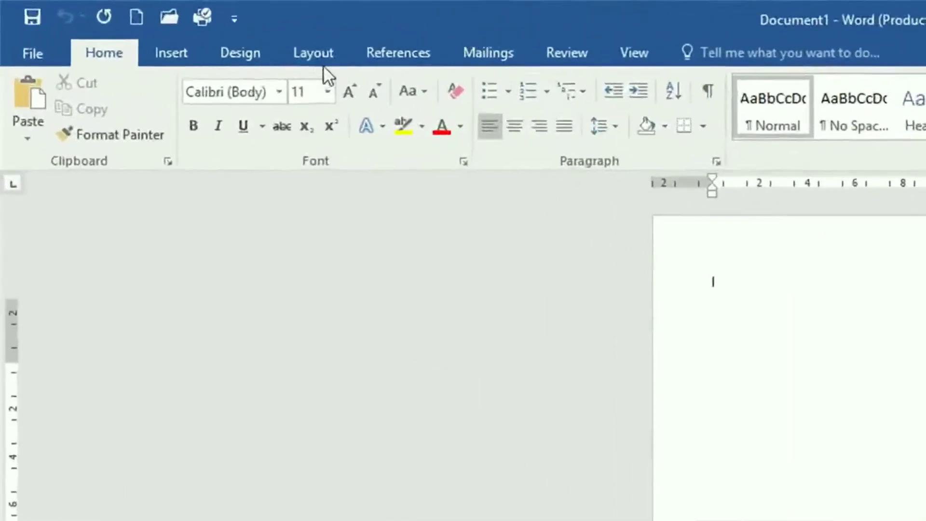
pyautogui.click(326, 56)
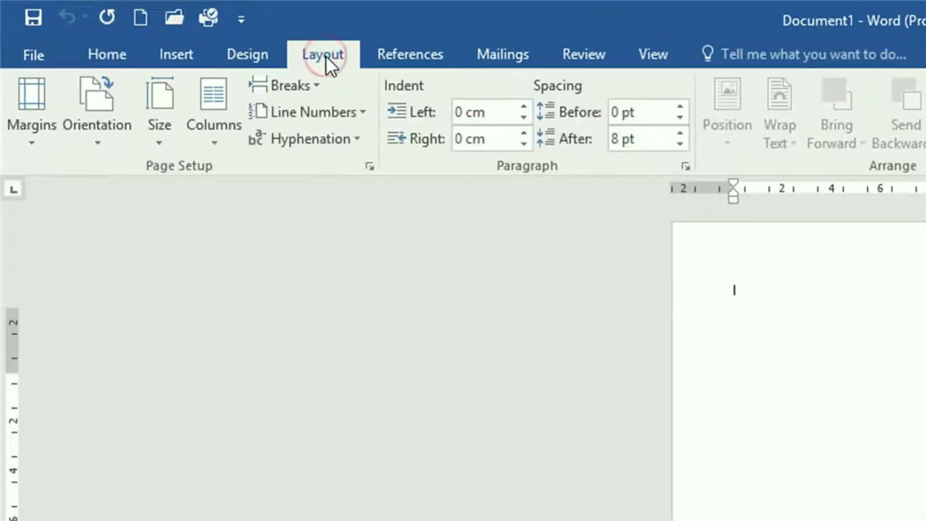
pyautogui.click(166, 138)
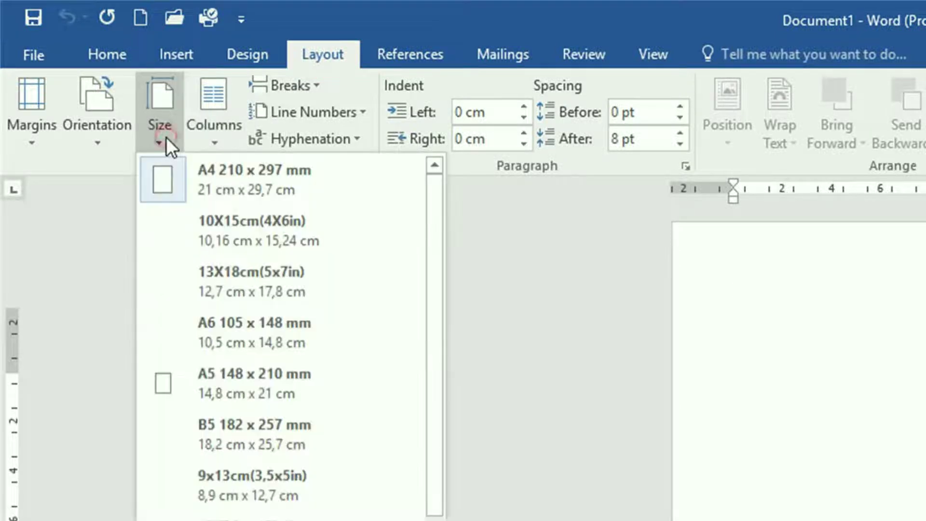
pyautogui.scroll(-2, 282, 337)
pyautogui.scroll(2, 282, 338)
pyautogui.scroll(-1, 283, 338)
pyautogui.scroll(-1, 282, 338)
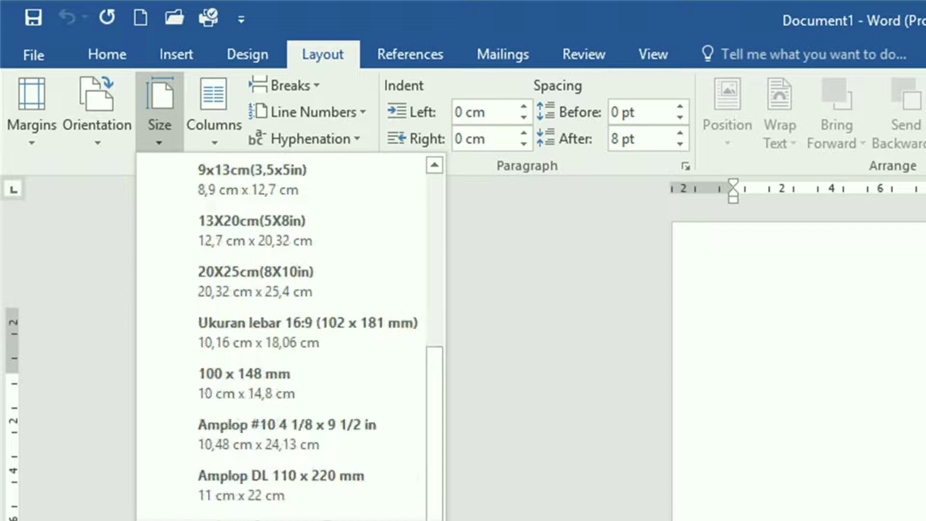
pyautogui.scroll(2, 284, 444)
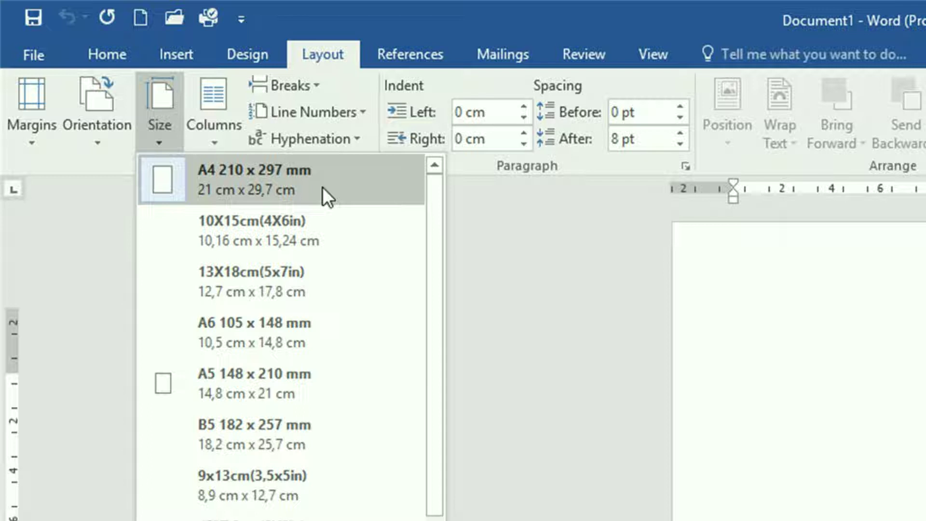
pyautogui.click(292, 185)
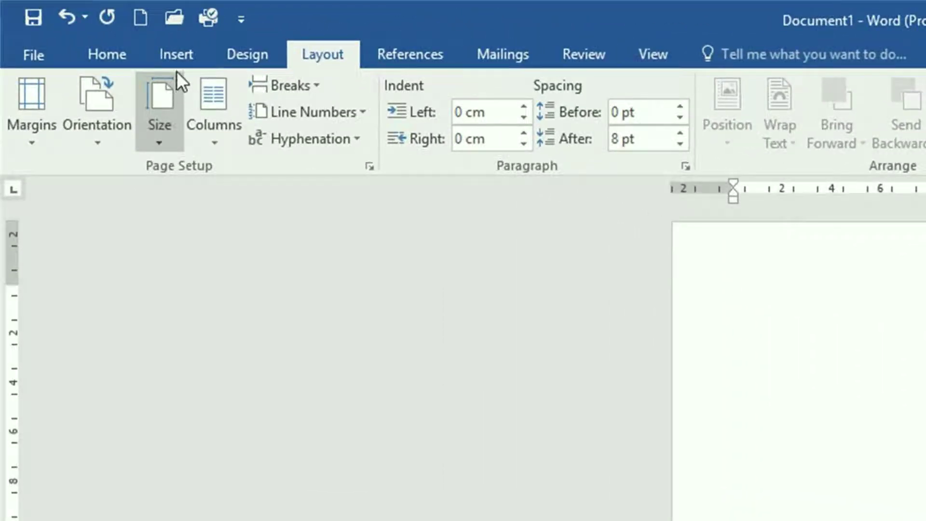
# - Draw a rectangle shape on the page
pyautogui.click(176, 53)
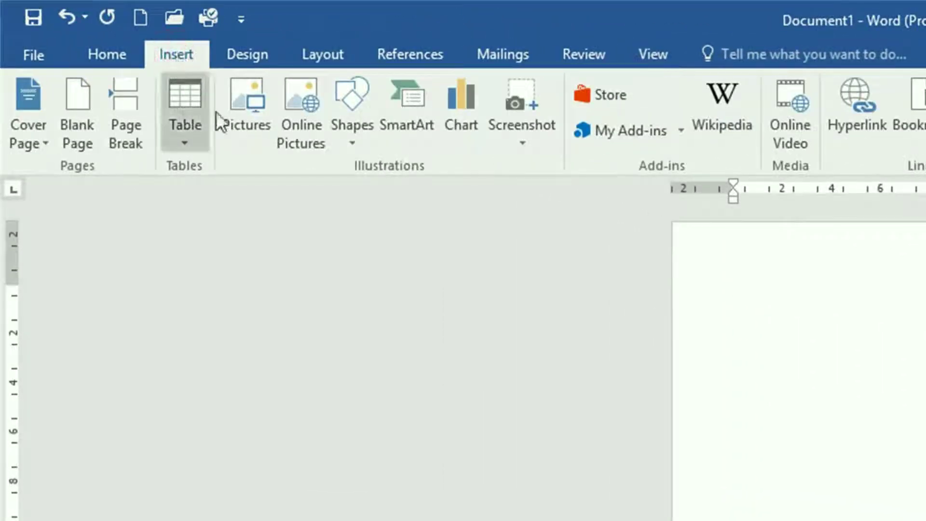
pyautogui.click(351, 145)
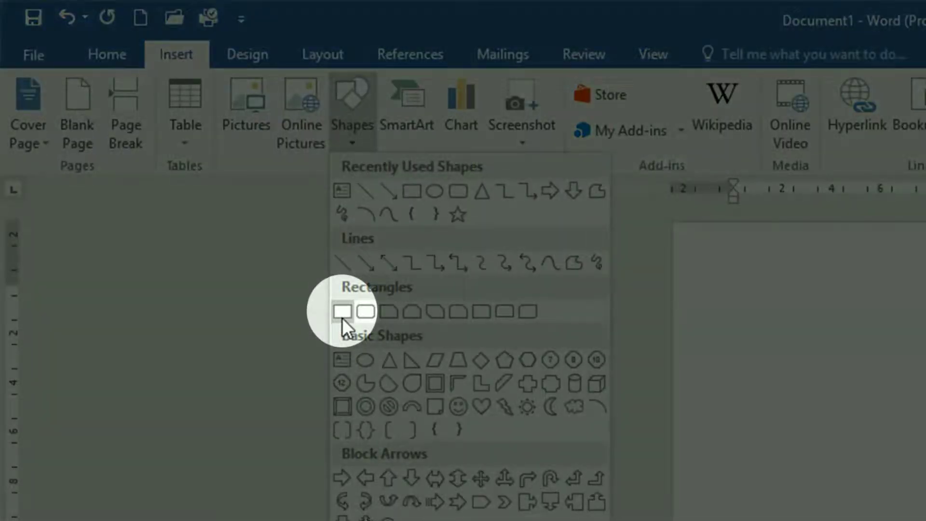
pyautogui.click(343, 313)
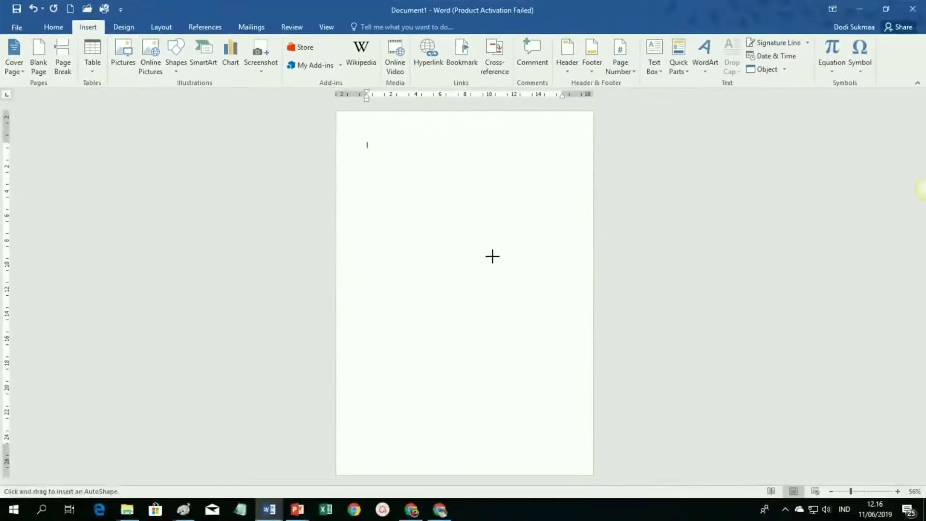
pyautogui.moveTo(434, 225)
pyautogui.mouseDown()
pyautogui.moveTo(541, 281)
pyautogui.moveTo(593, 475)
pyautogui.mouseUp()
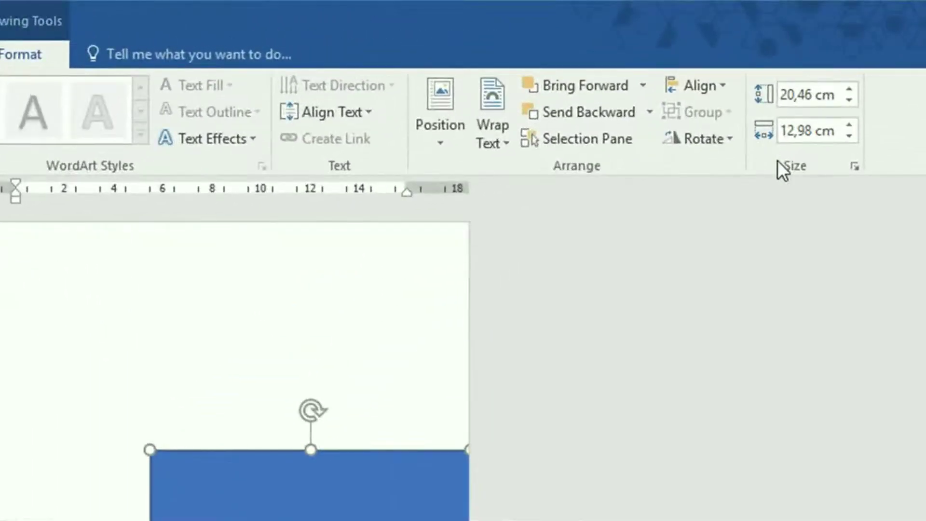
# - Resize the rectangle to 27 cm high and 17 cm wide
pyautogui.click(785, 97)
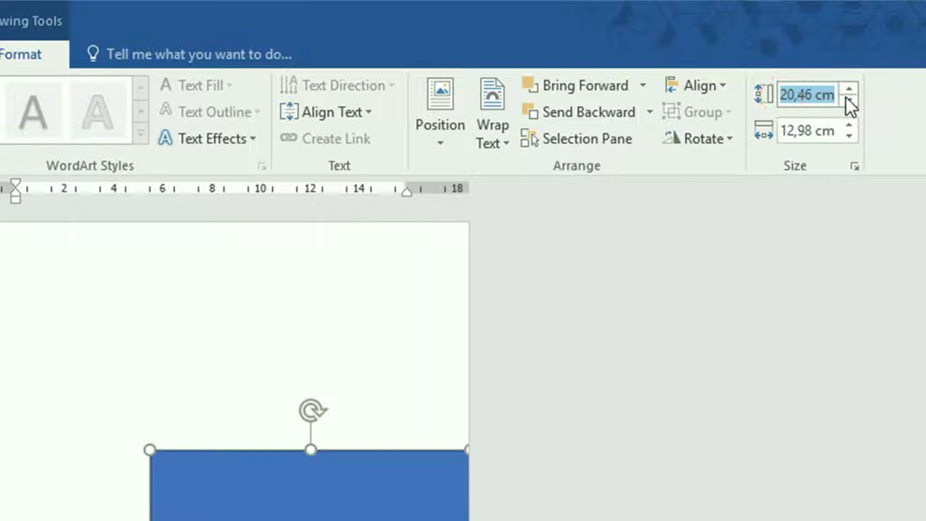
pyautogui.write('27')
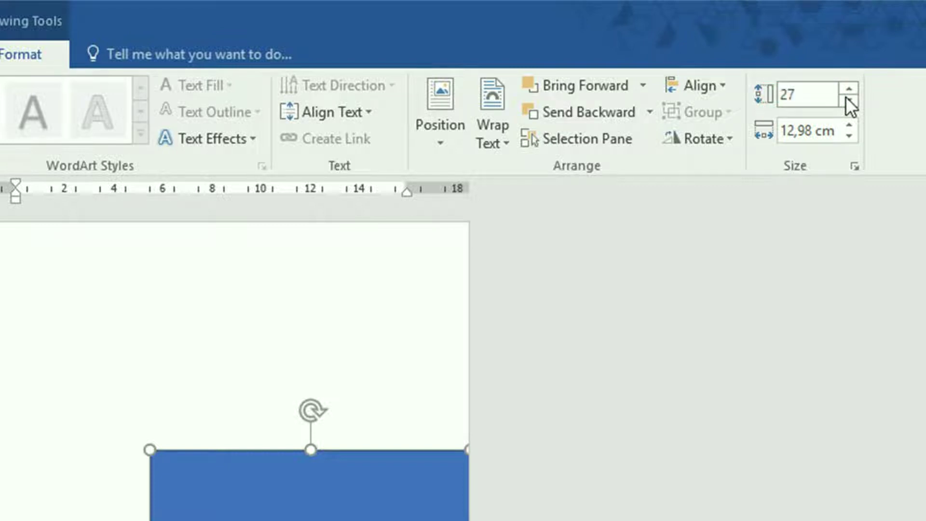
pyautogui.click(782, 131)
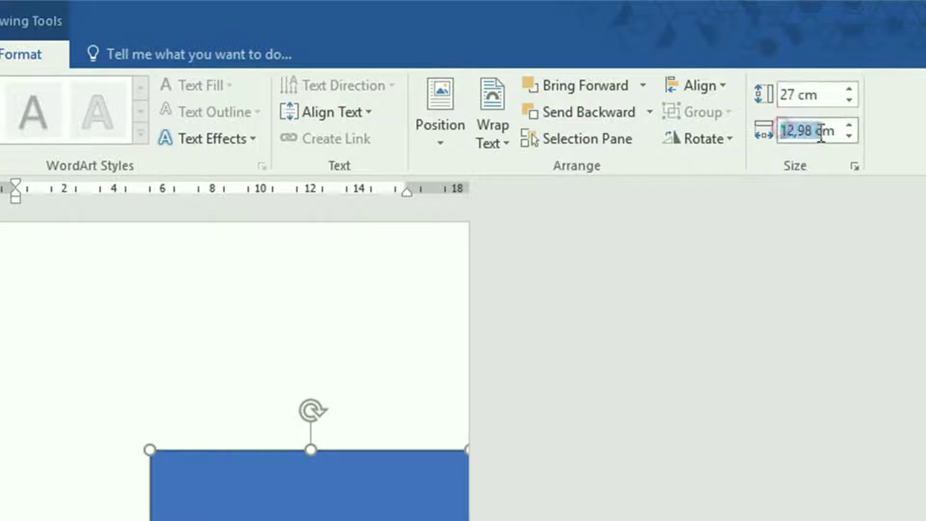
pyautogui.write('17')
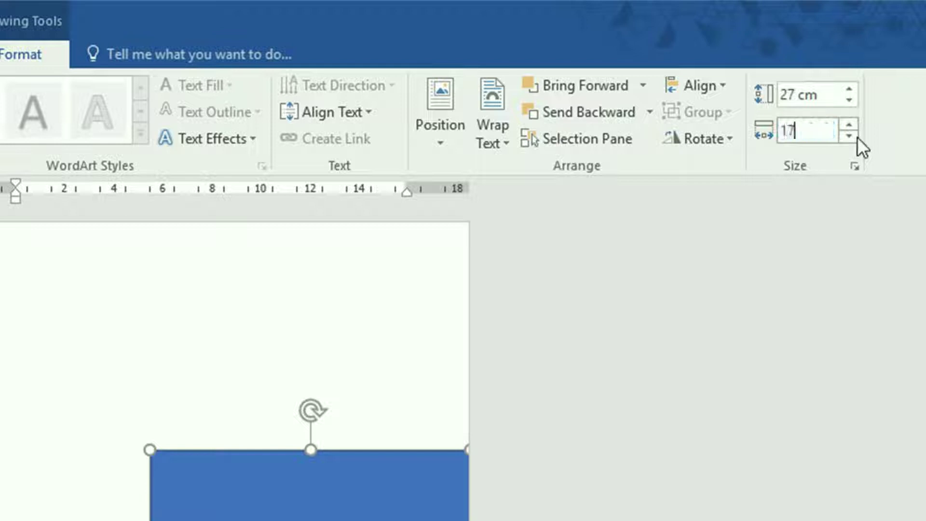
pyautogui.press('Return')
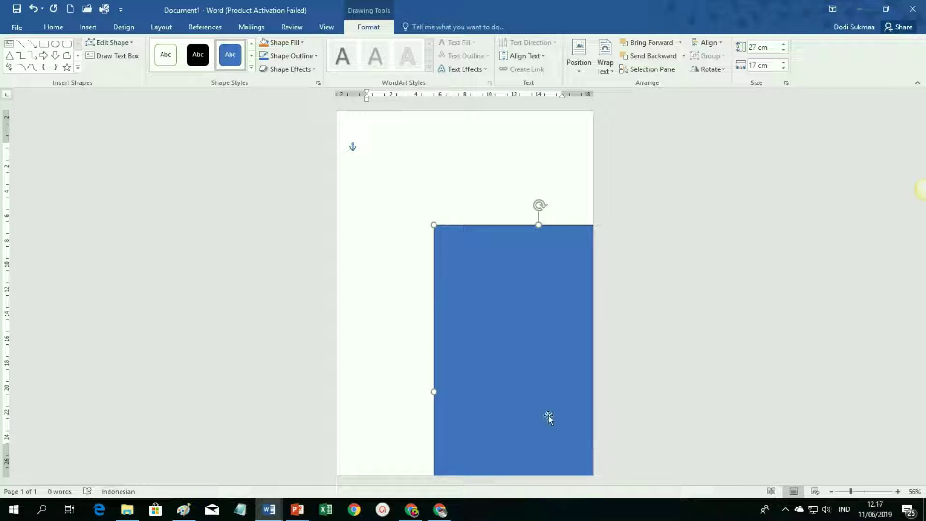
# - Move the rectangle up-left over the page, set No Outline, and bring up the Format Shape pane
pyautogui.moveTo(548, 416)
pyautogui.mouseDown()
pyautogui.moveTo(486, 324)
pyautogui.moveTo(499, 332)
pyautogui.mouseUp()
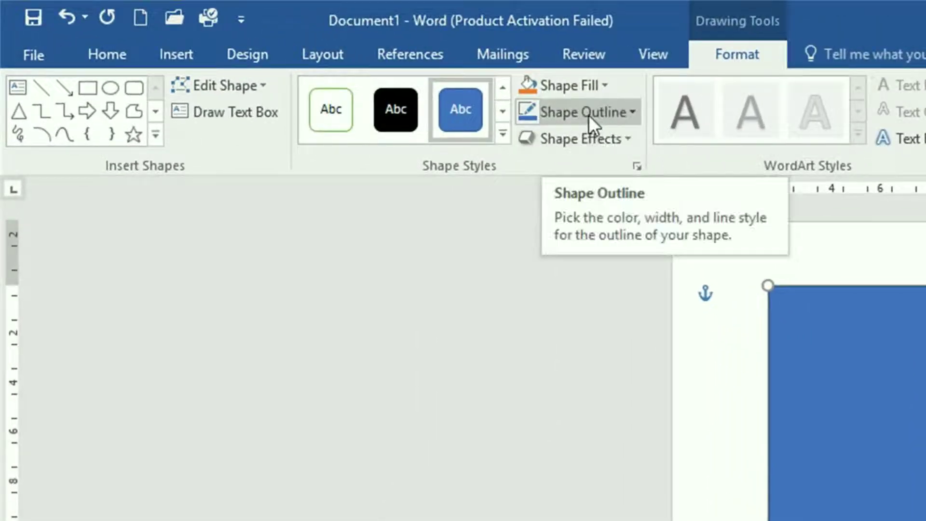
pyautogui.click(591, 120)
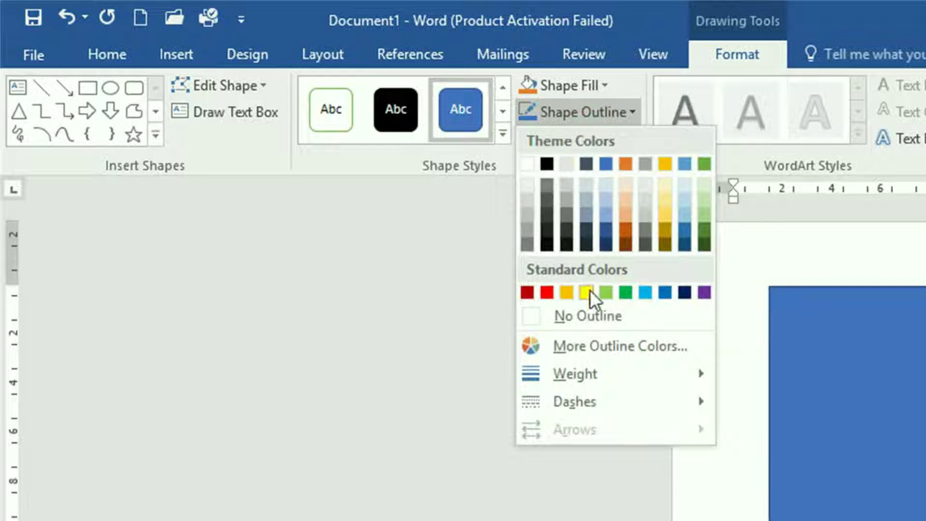
pyautogui.click(586, 312)
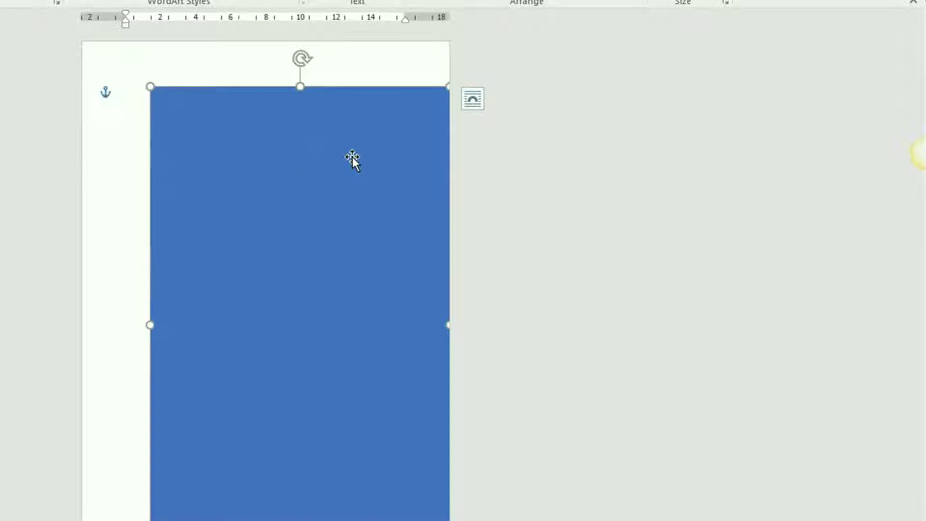
pyautogui.rightClick(352, 157)
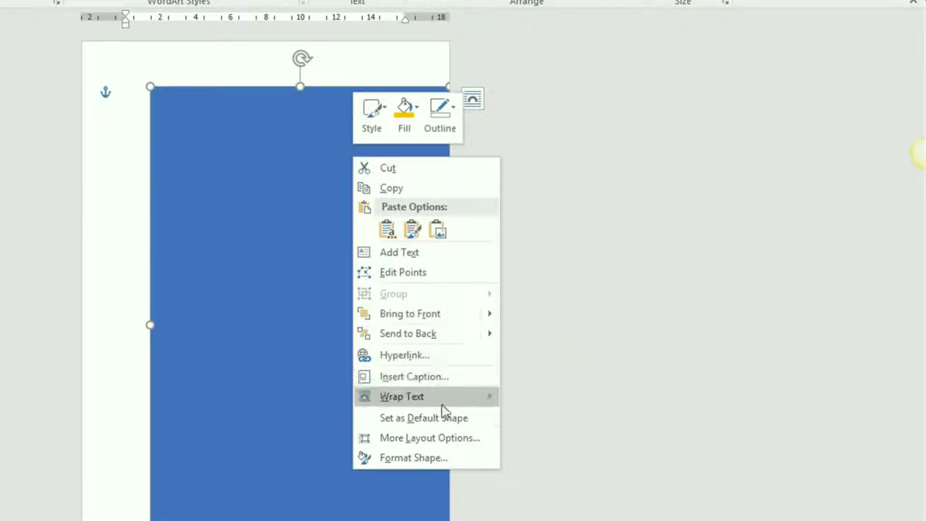
pyautogui.click(419, 458)
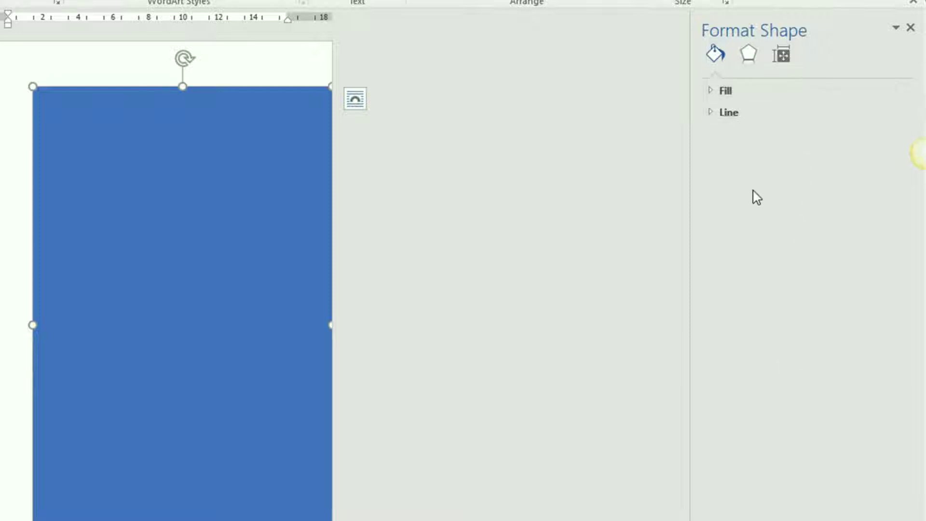
# - Use a picture fill for the rectangle with D246_38_094_1200 from the Downloads folder
pyautogui.click(724, 91)
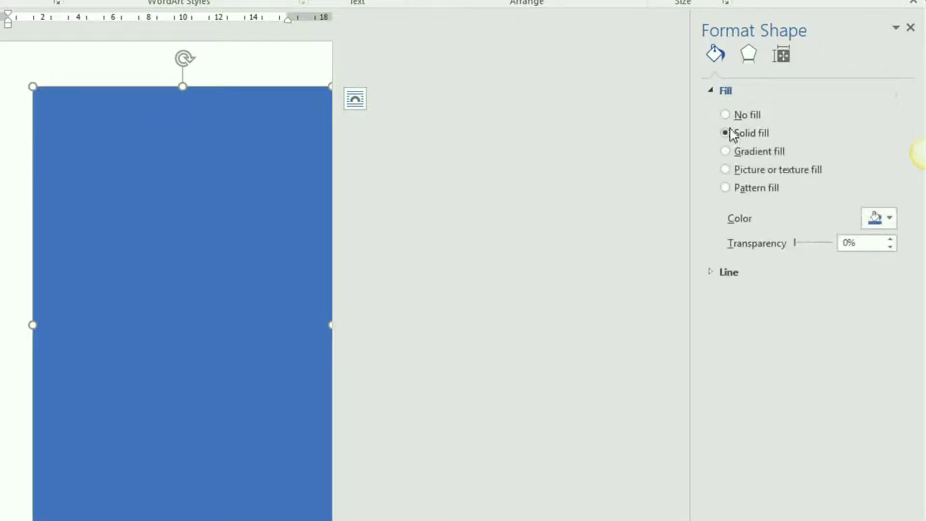
pyautogui.click(725, 170)
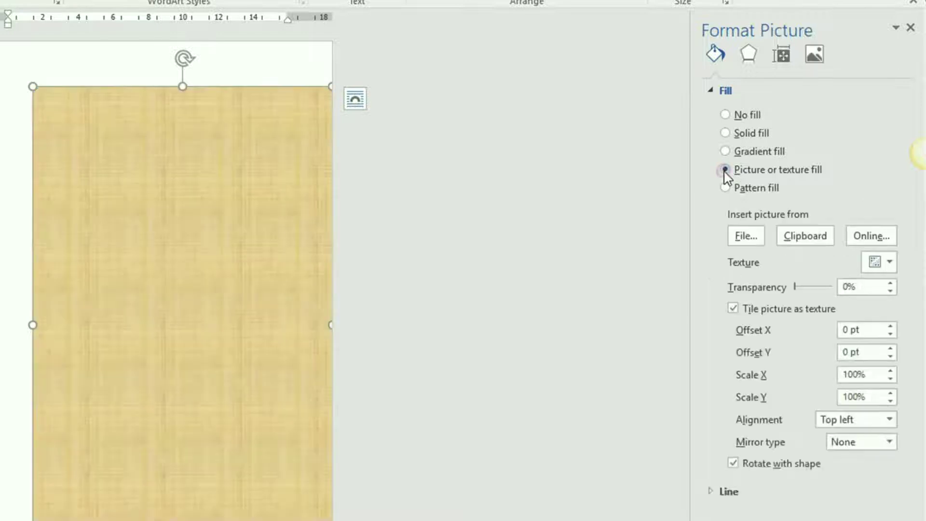
pyautogui.click(745, 237)
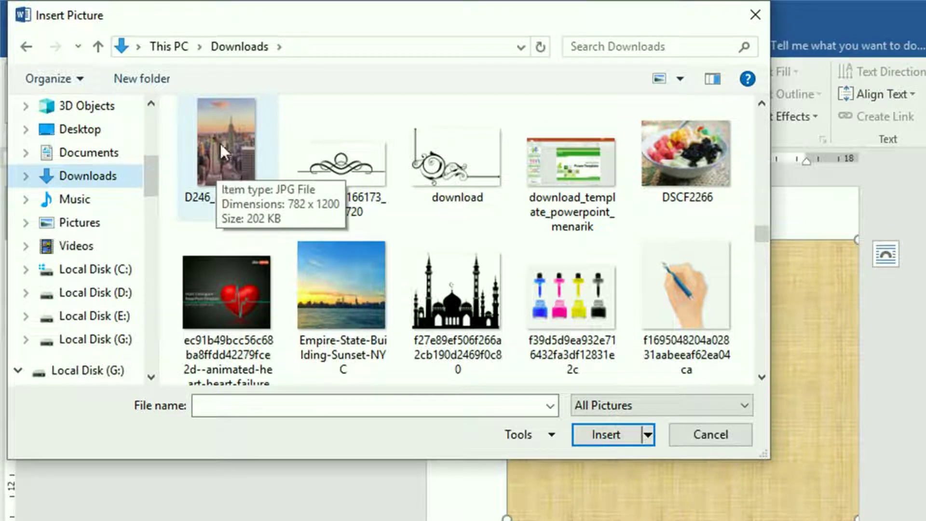
pyautogui.click(220, 143)
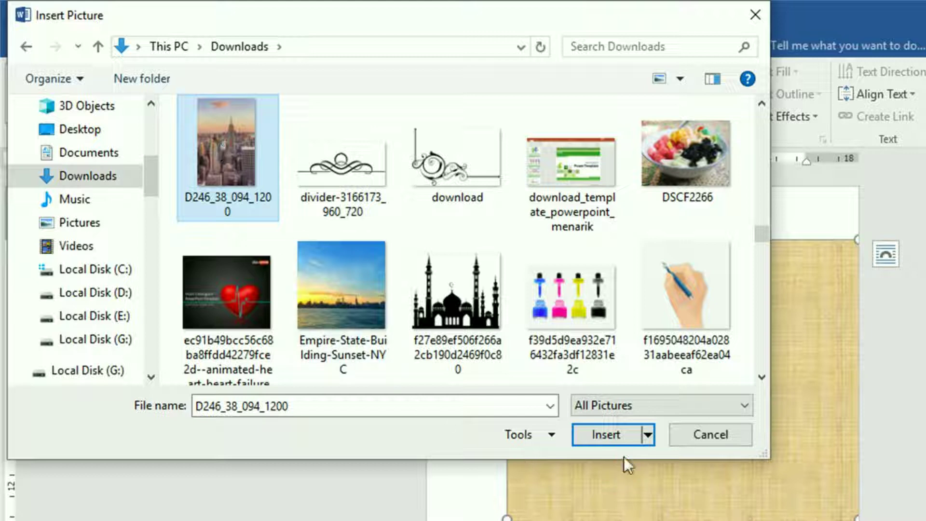
pyautogui.click(607, 437)
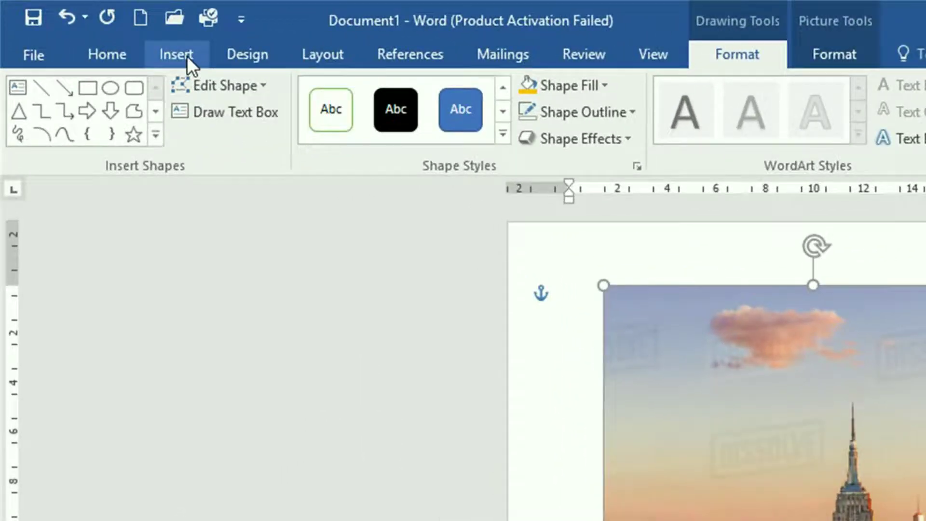
# - Draw a right triangle from the page's top-left corner
pyautogui.click(186, 56)
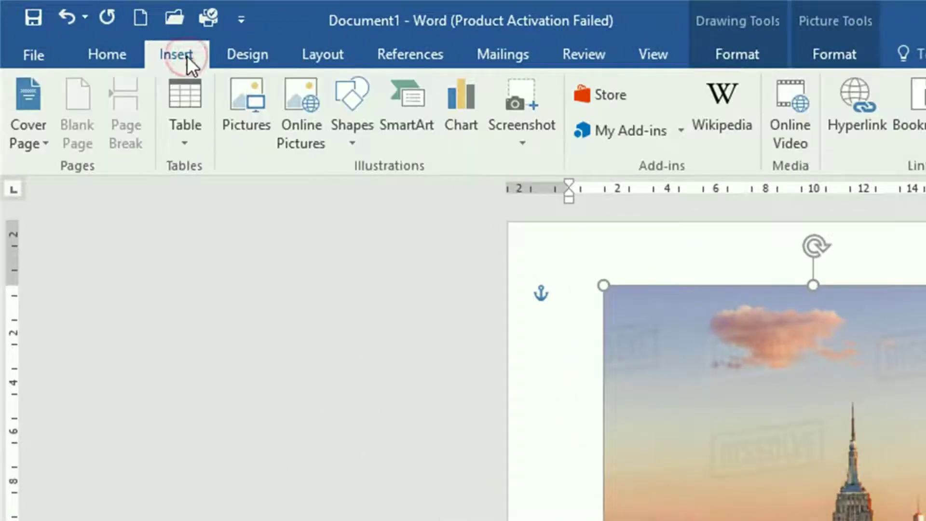
pyautogui.click(351, 138)
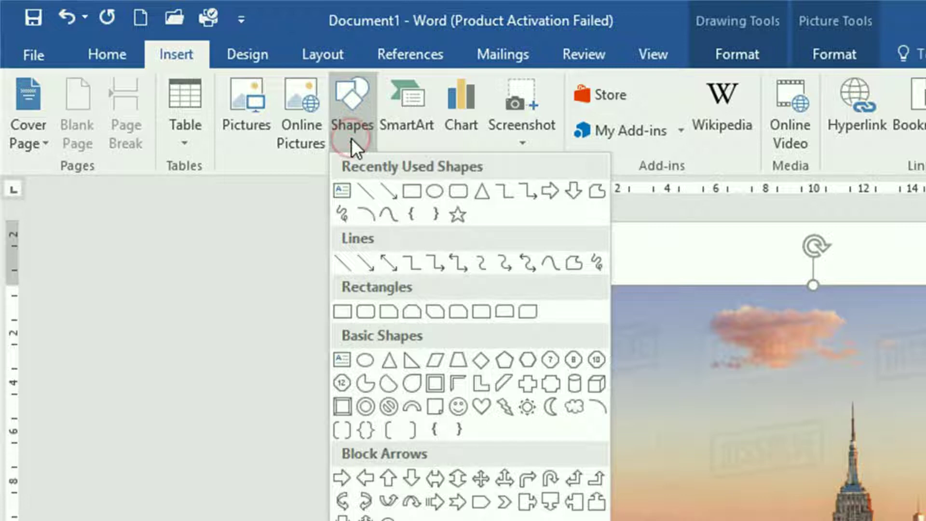
pyautogui.click(409, 363)
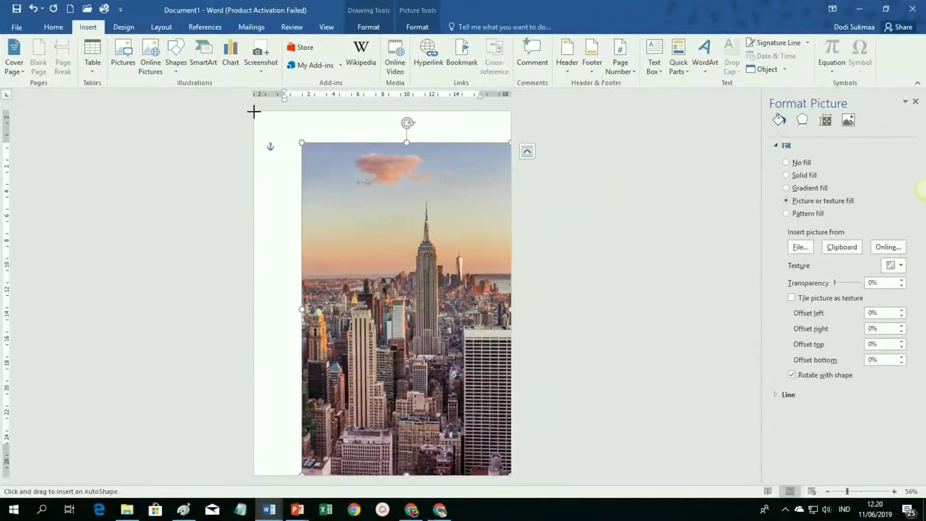
pyautogui.moveTo(253, 112); pyautogui.dragTo(512, 407)
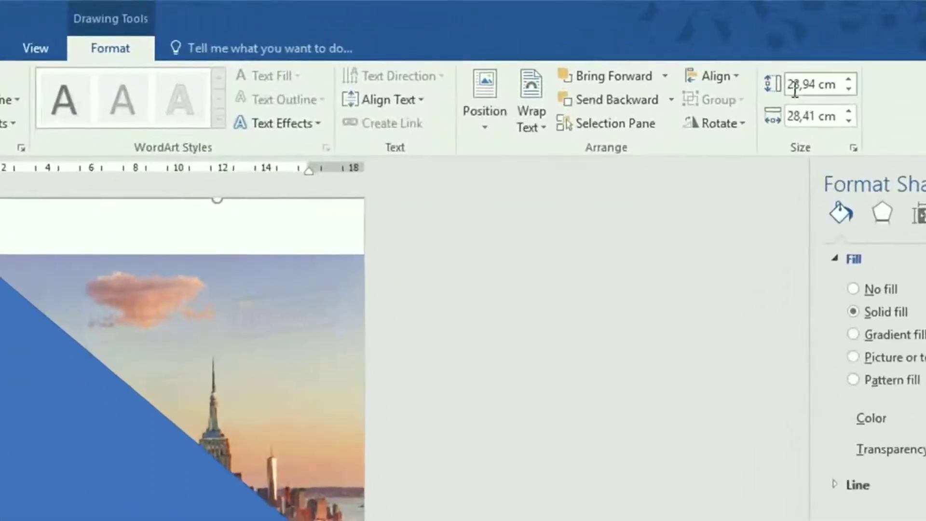
# - Set the triangle's height and width to 26 cm each
pyautogui.moveTo(791, 87); pyautogui.dragTo(837, 85)
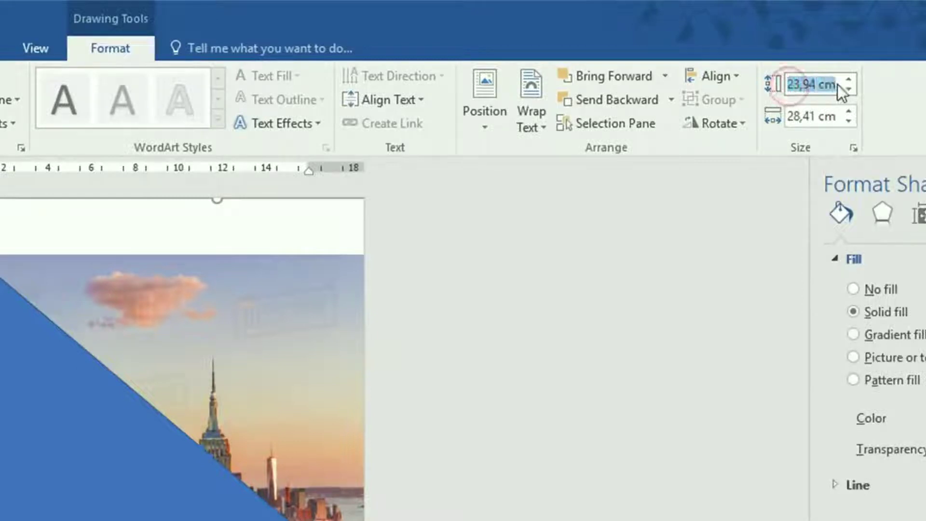
pyautogui.write('26')
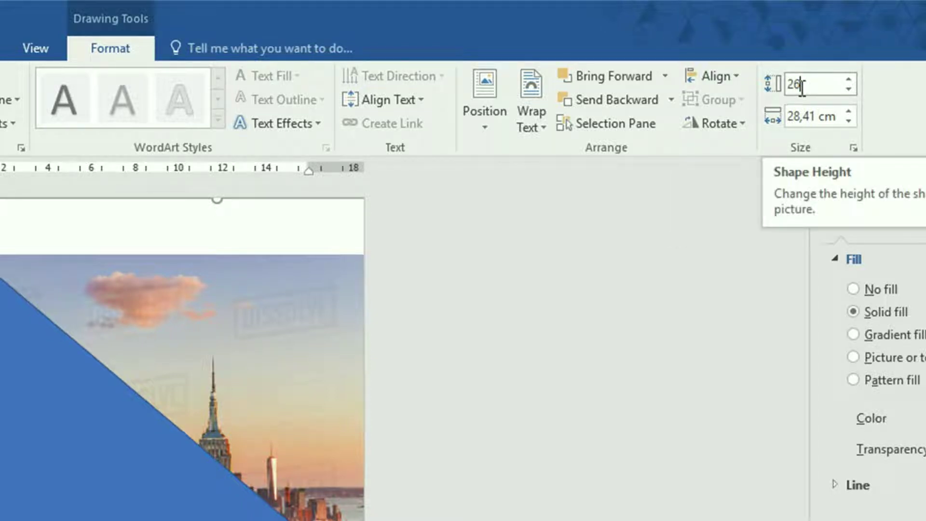
pyautogui.write(' cm')
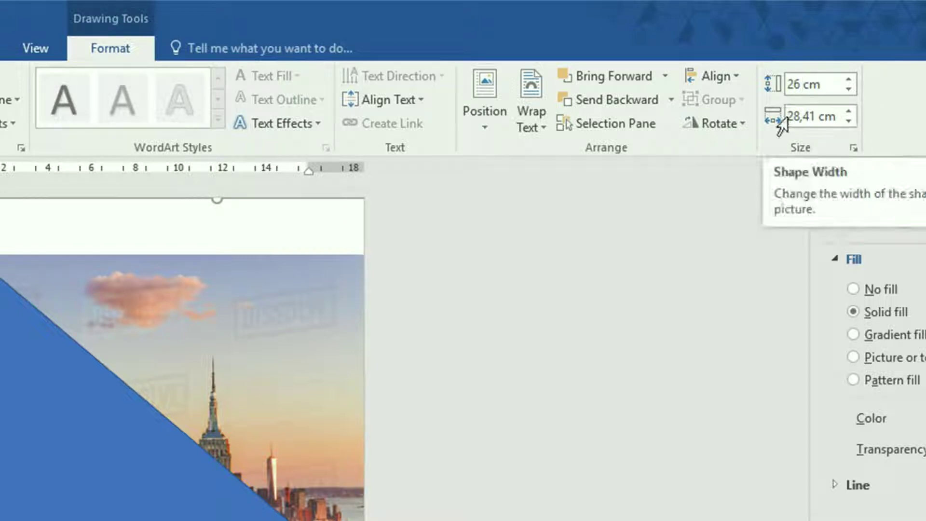
pyautogui.click(796, 116)
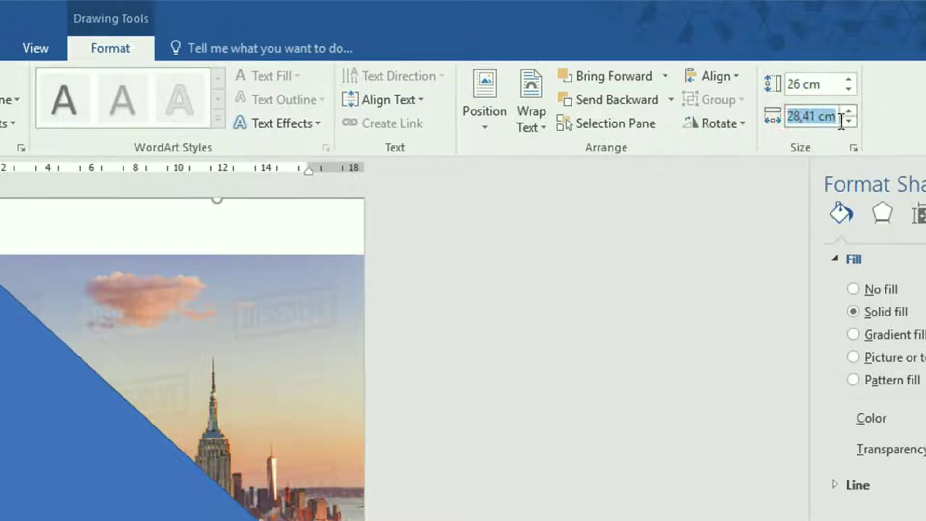
pyautogui.write('26 cm')
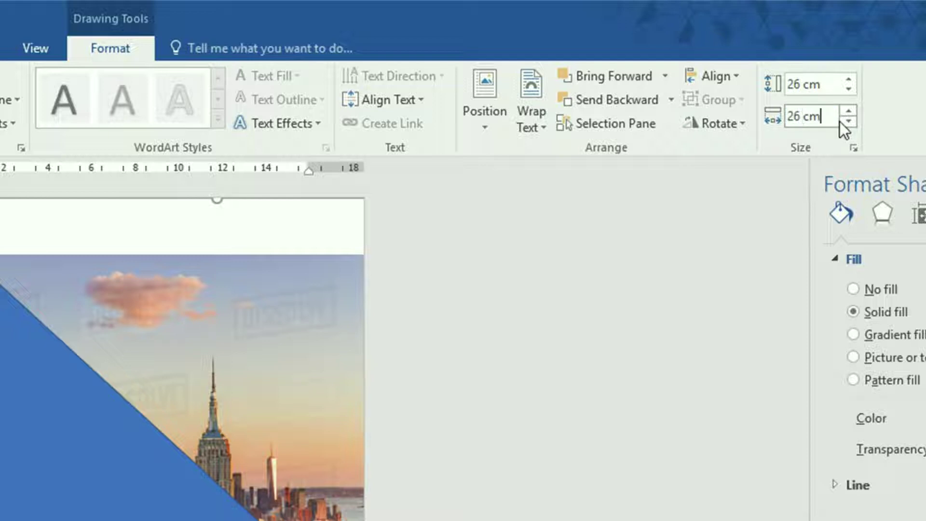
pyautogui.press('Return')
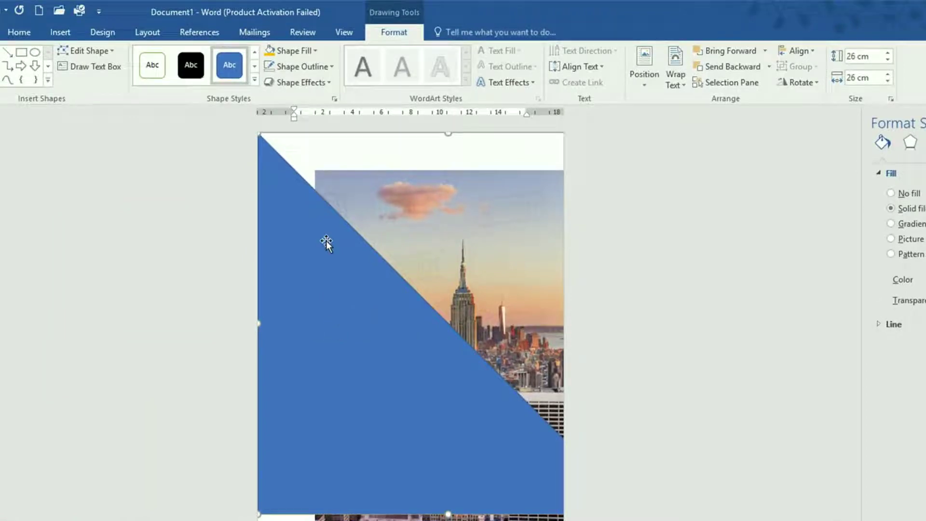
# - Give the triangle No Outline and flip it vertically
pyautogui.click(314, 71)
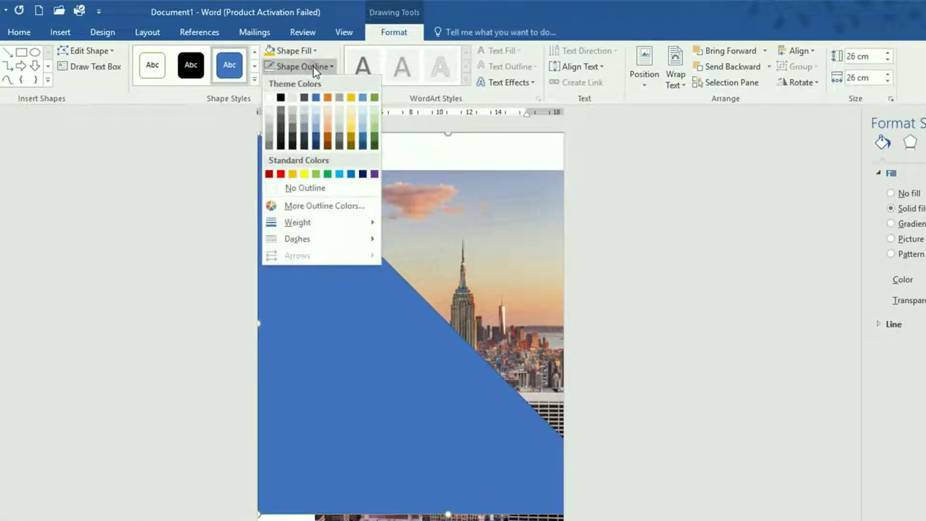
pyautogui.click(302, 187)
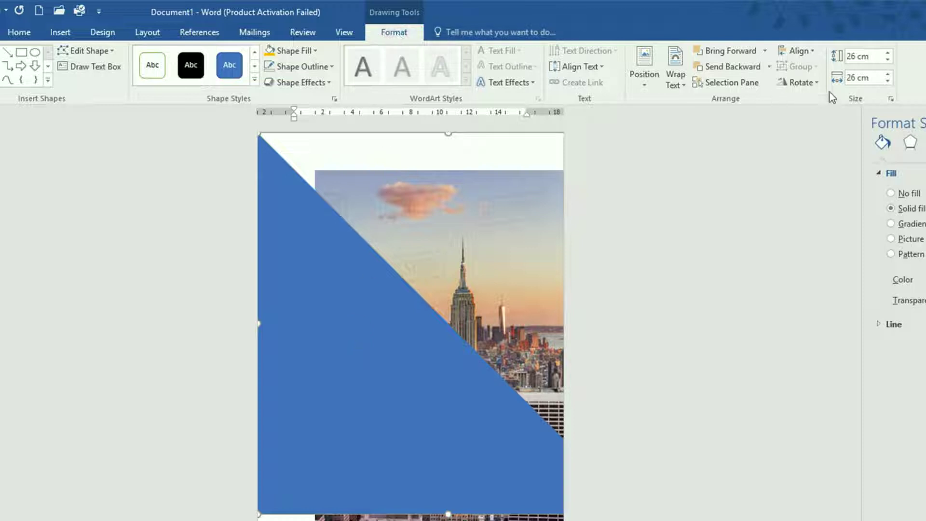
pyautogui.click(816, 85)
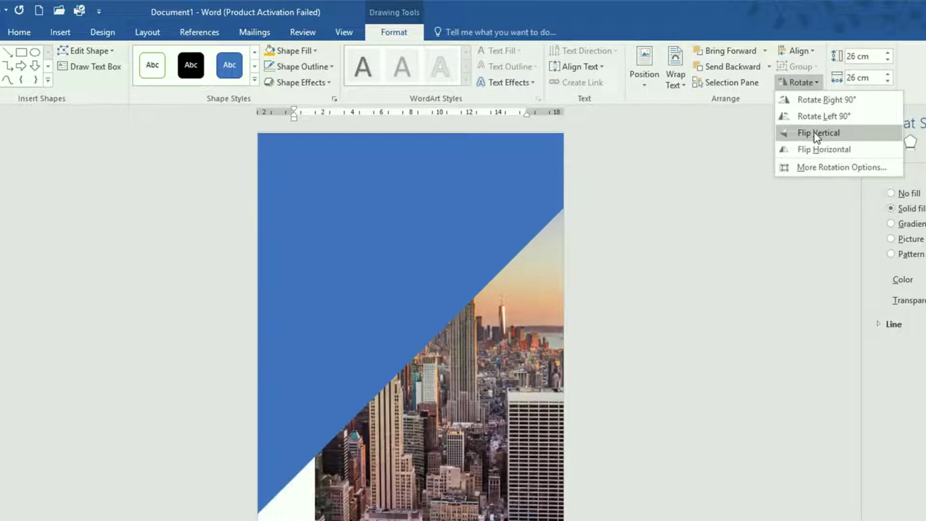
pyautogui.click(817, 134)
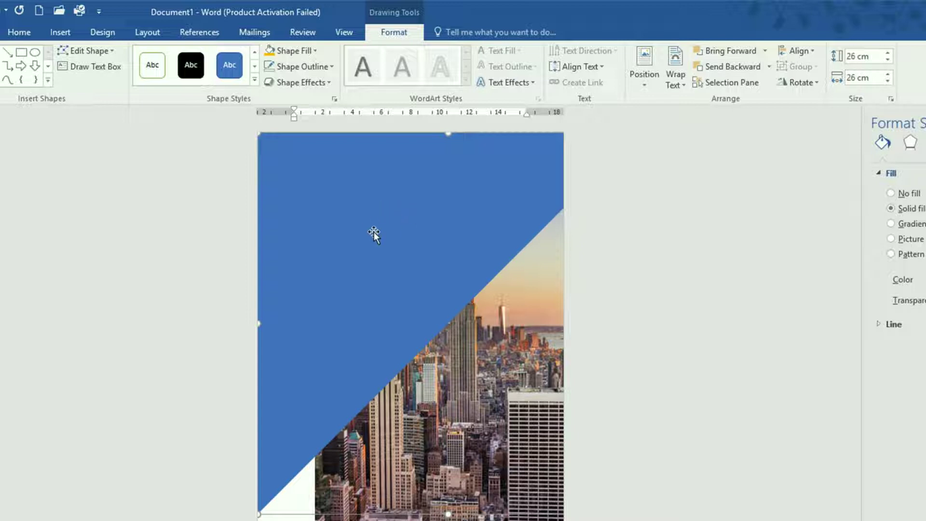
# - Fill the triangle with gold and place a copy slightly lower
pyautogui.click(291, 53)
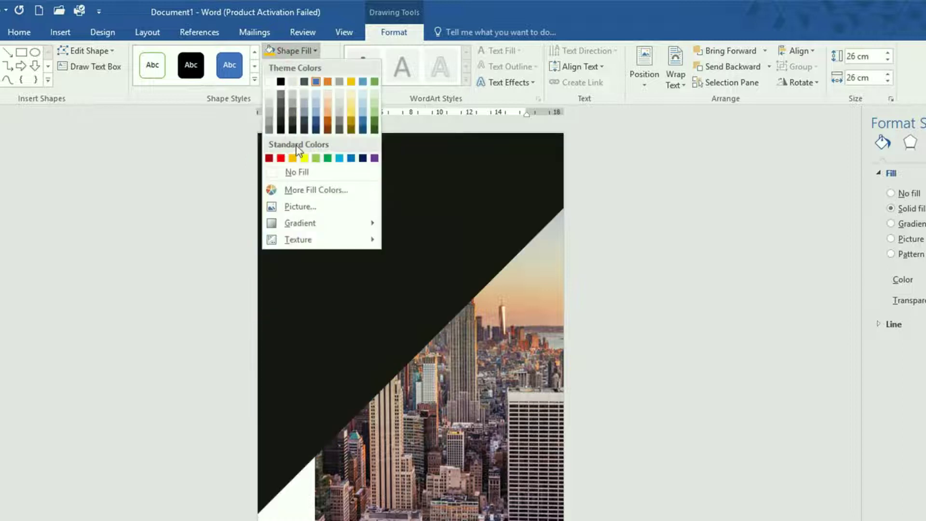
pyautogui.click(293, 158)
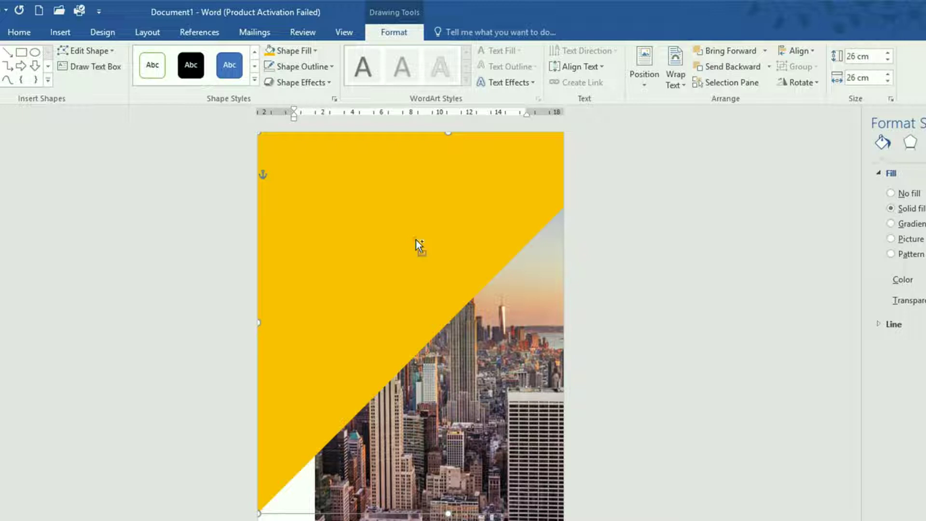
pyautogui.moveTo(416, 239); pyautogui.dragTo(419, 287)
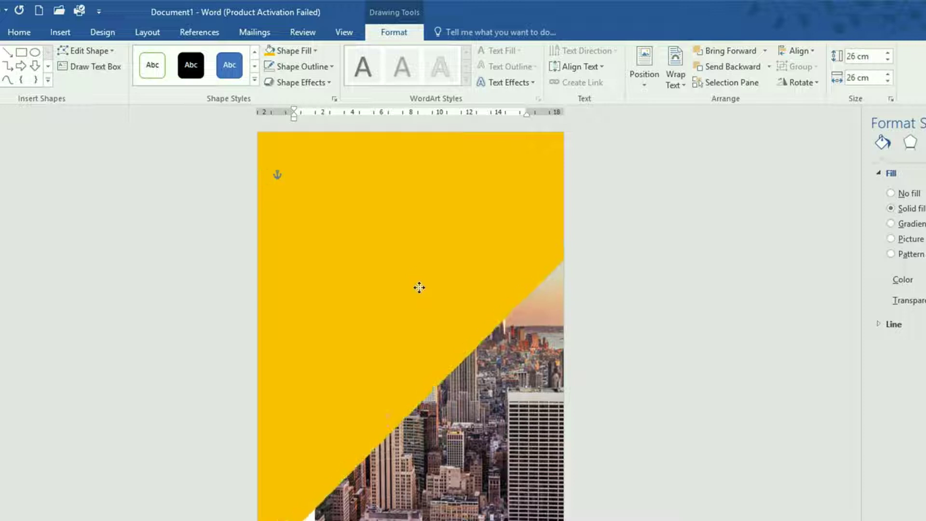
# - Fill the lower triangle copy with the Black theme colour
pyautogui.click(410, 248)
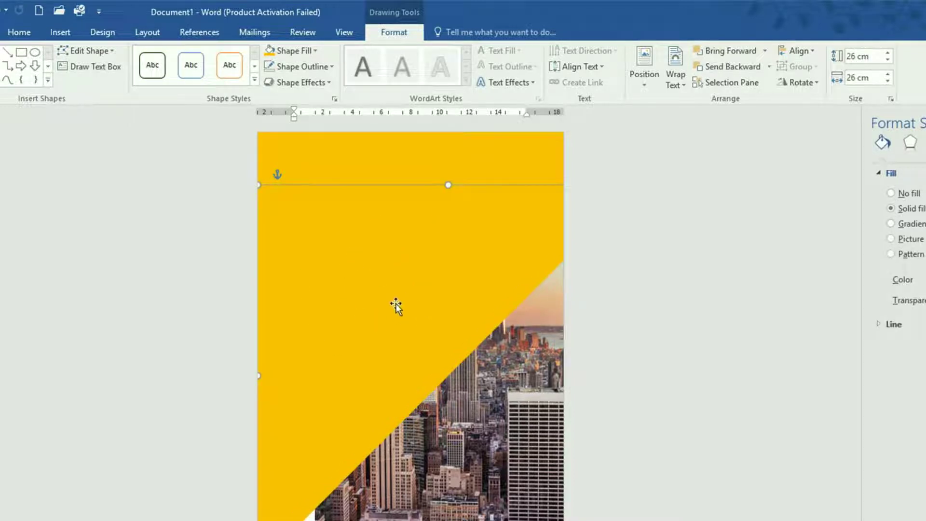
pyautogui.click(296, 52)
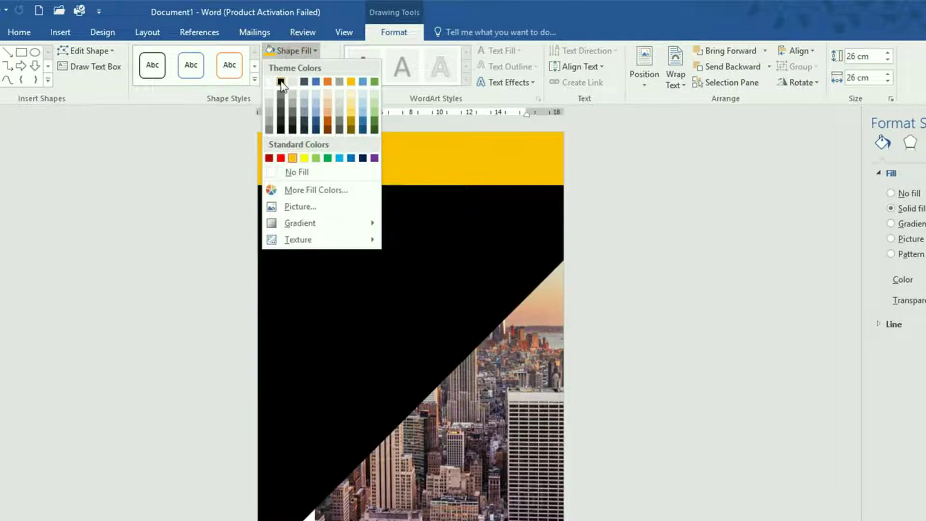
pyautogui.click(281, 81)
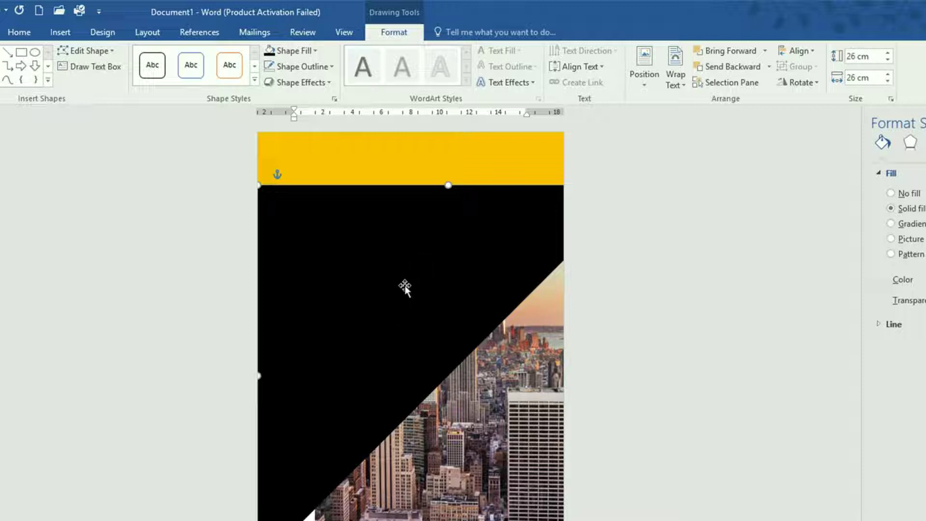
# - Change the black triangle's height and width from 26 cm to 16 cm
pyautogui.click(854, 58)
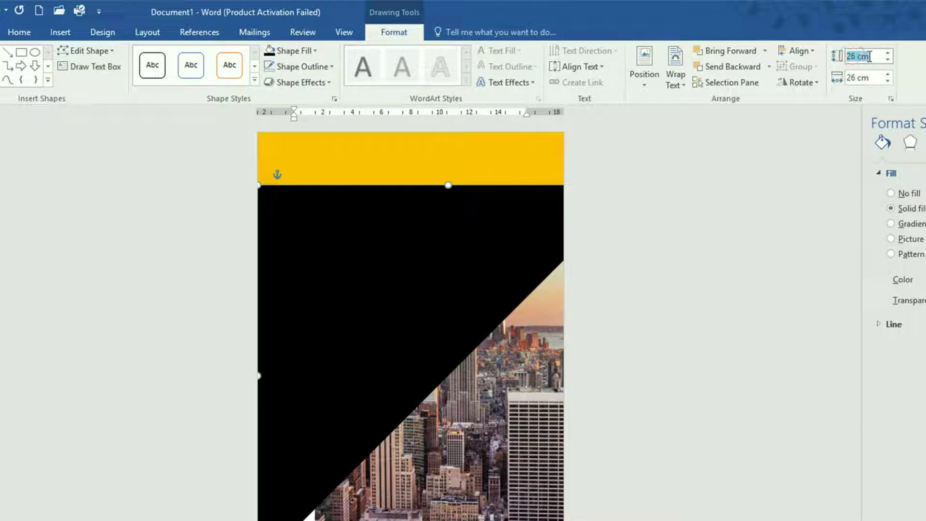
pyautogui.click(849, 57)
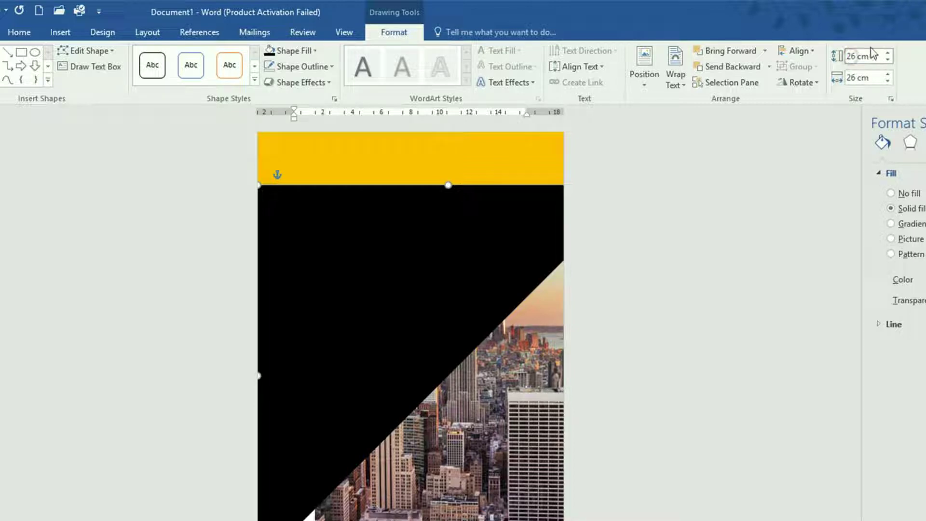
pyautogui.press('BackSpace')
pyautogui.write('1')
pyautogui.click(853, 77)
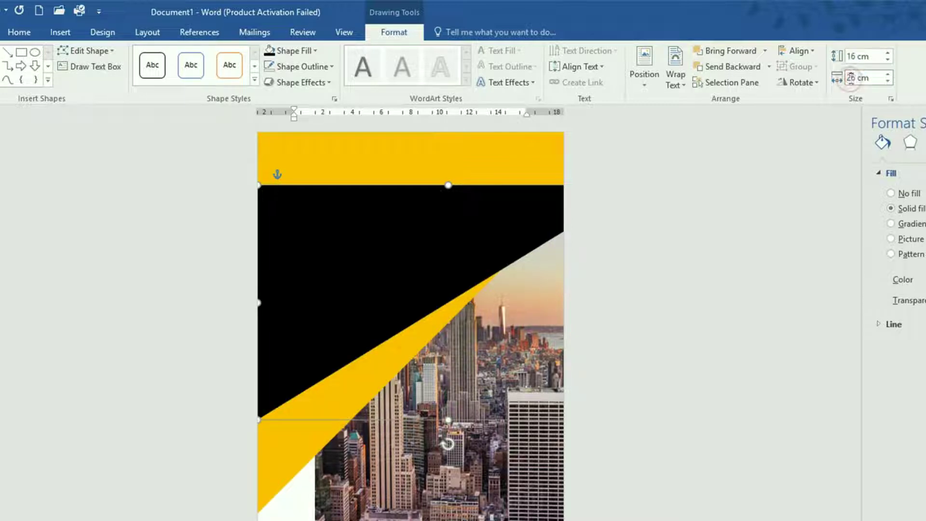
pyautogui.write('1')
pyautogui.click(784, 176)
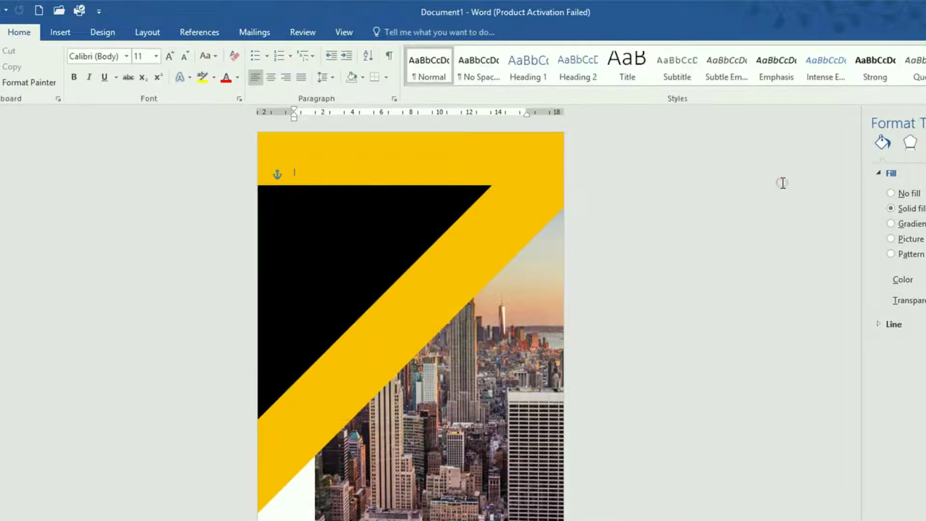
pyautogui.click(328, 253)
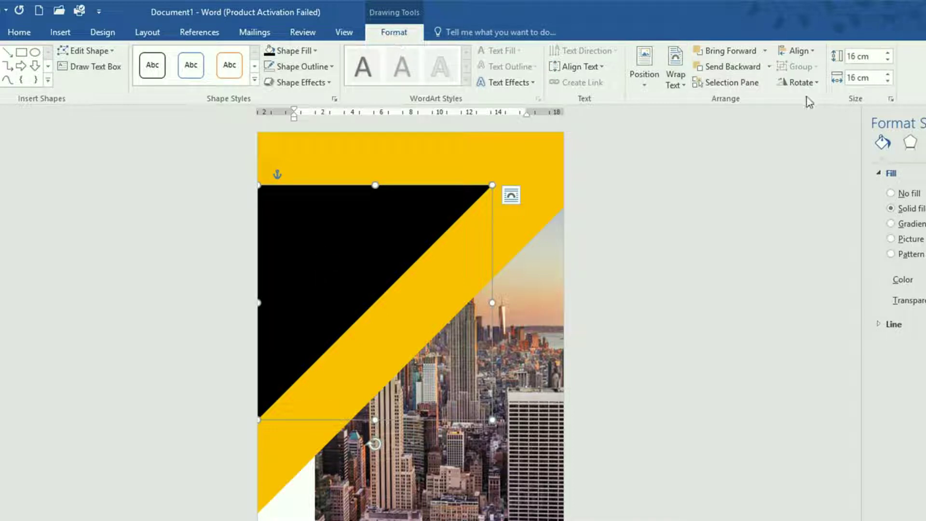
# - Flip the black triangle vertically and move it into the page's bottom-left corner
pyautogui.click(818, 84)
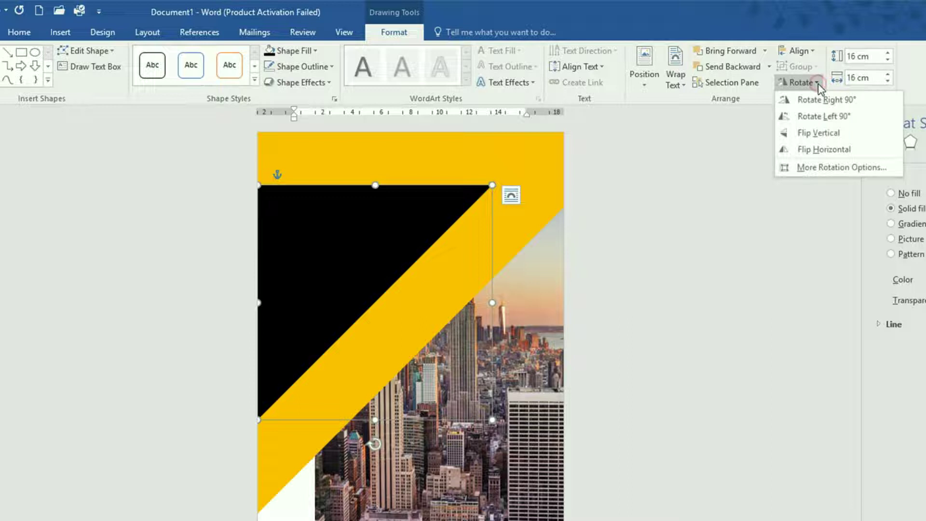
pyautogui.click(820, 133)
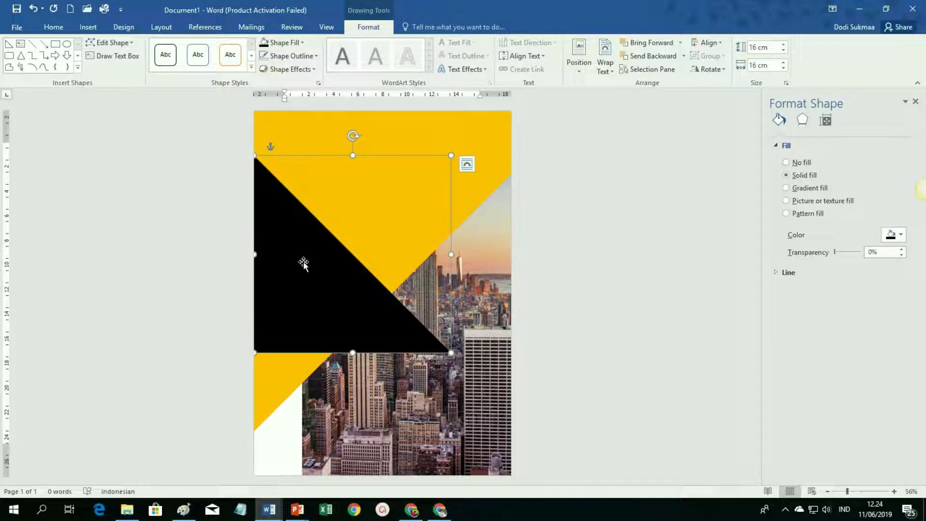
pyautogui.moveTo(303, 261); pyautogui.dragTo(306, 384)
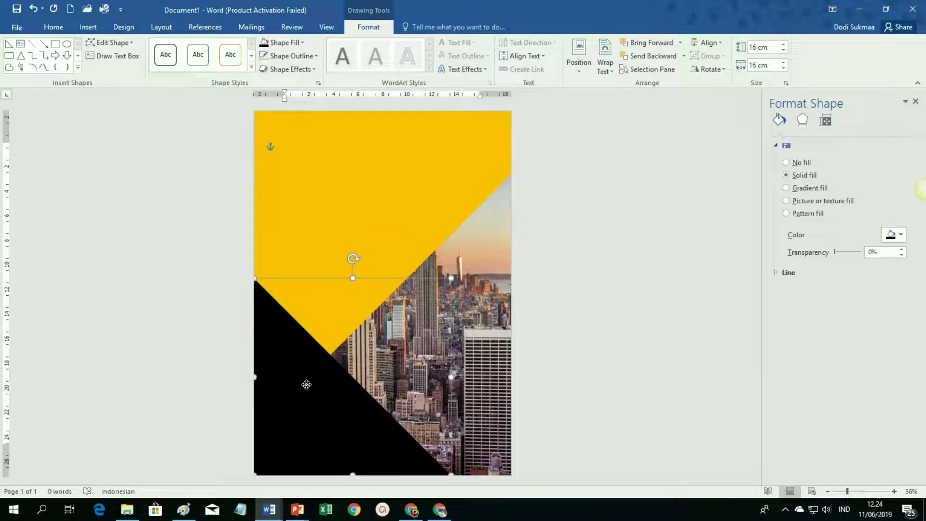
pyautogui.click(533, 351)
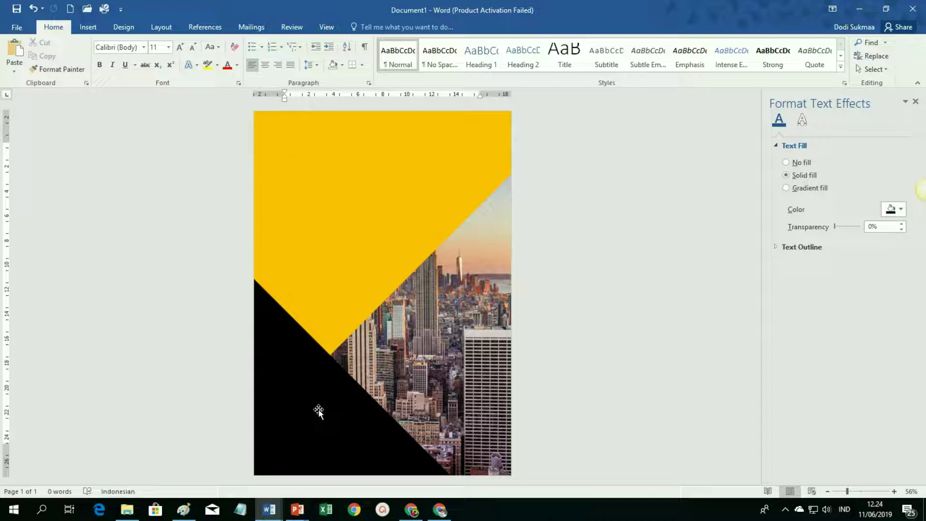
# - Ctrl-drag a copy of the black triangle up and right over the gold area, then fill it white
pyautogui.click(318, 409)
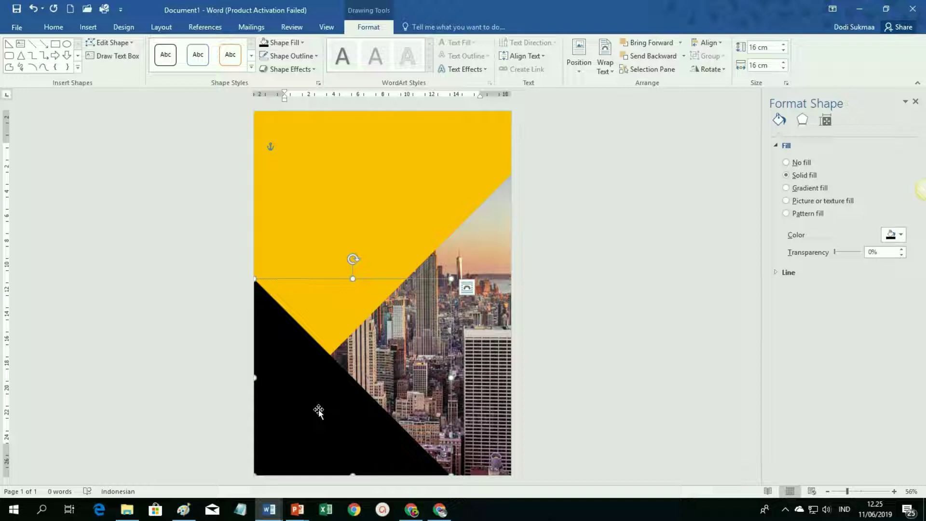
pyautogui.moveTo(319, 409); pyautogui.dragTo(351, 226)
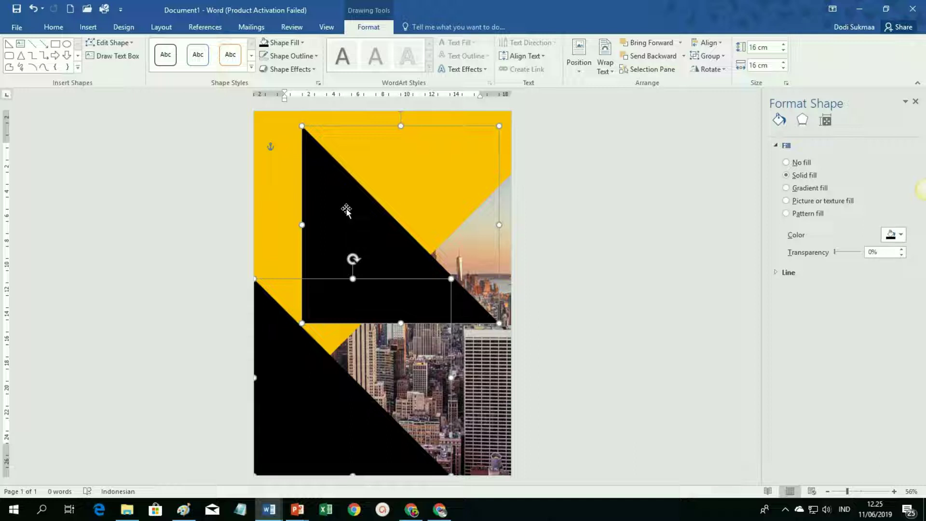
pyautogui.hotkey('ctrl', 'z')
pyautogui.click(352, 289)
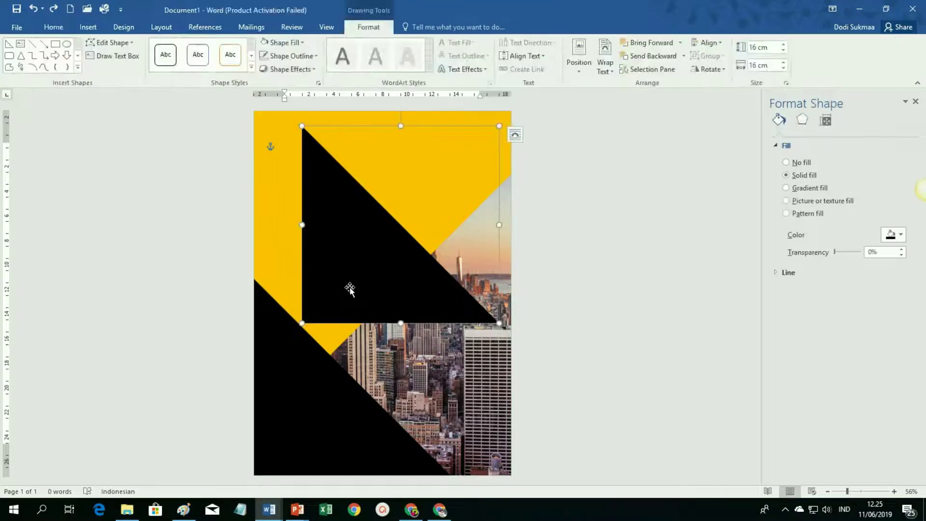
pyautogui.click(283, 42)
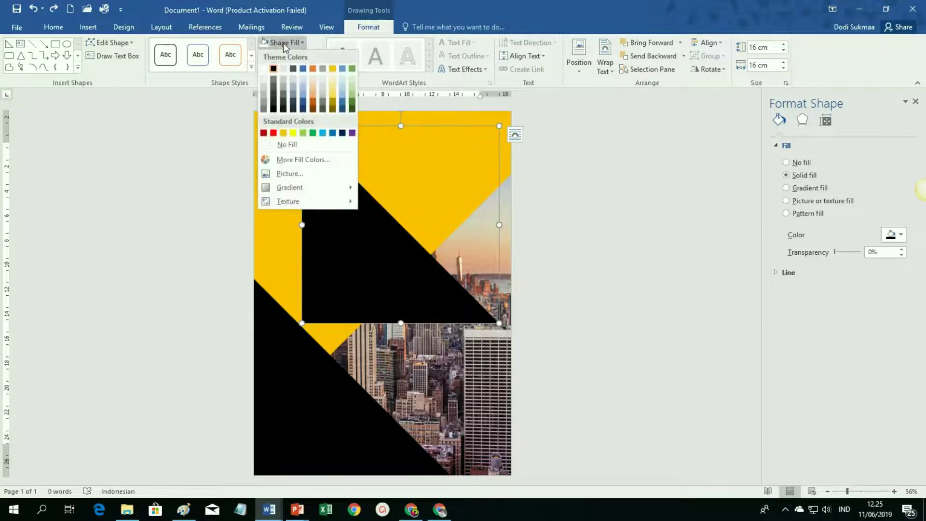
pyautogui.click(264, 68)
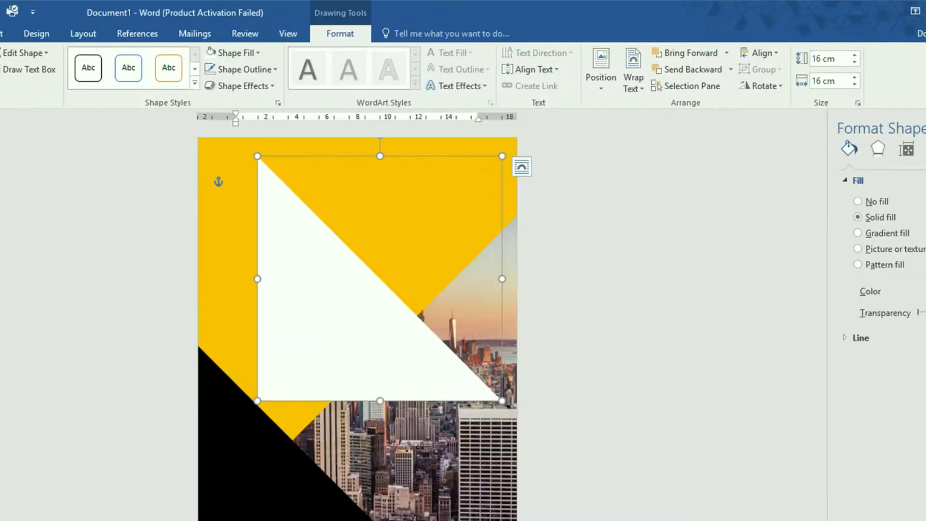
# - Resize the white triangle to 9,5 cm by 9,5 cm and shift it lower and slightly left
pyautogui.click(837, 59)
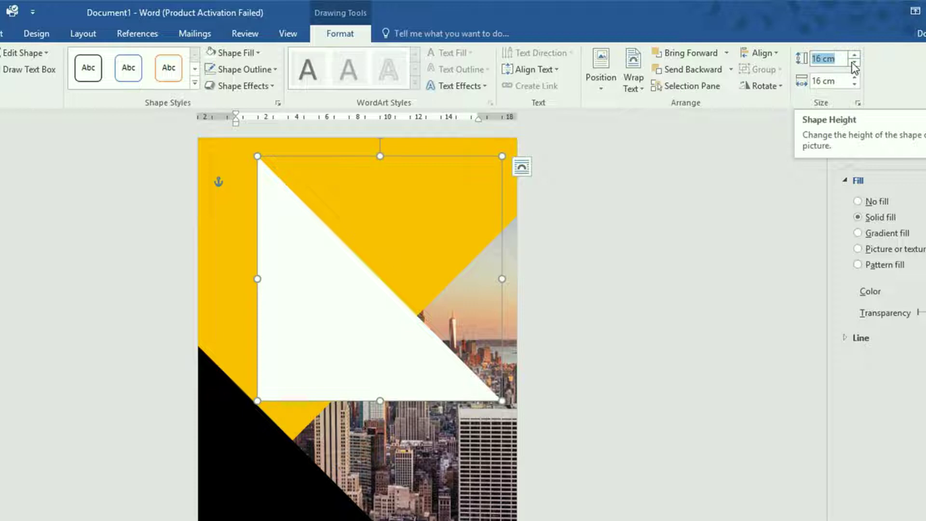
pyautogui.write('9,5')
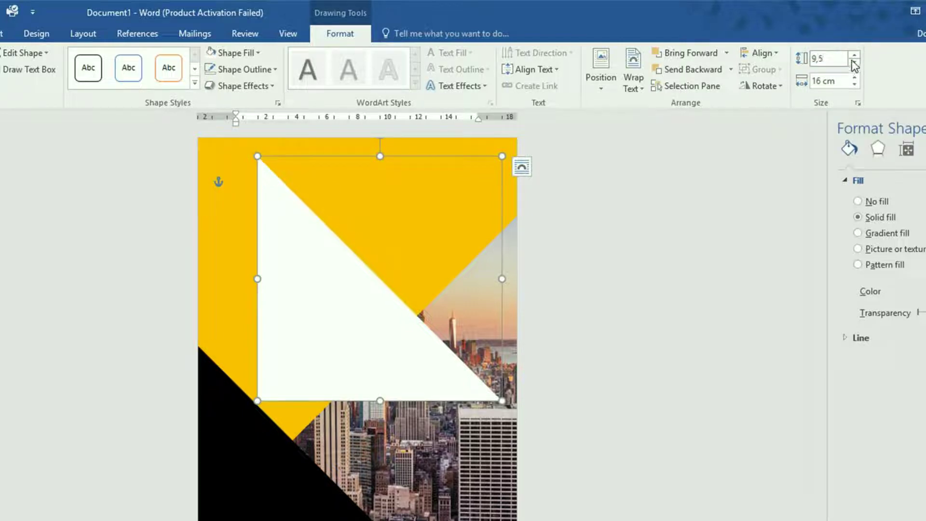
pyautogui.press('Tab')
pyautogui.write('9,5')
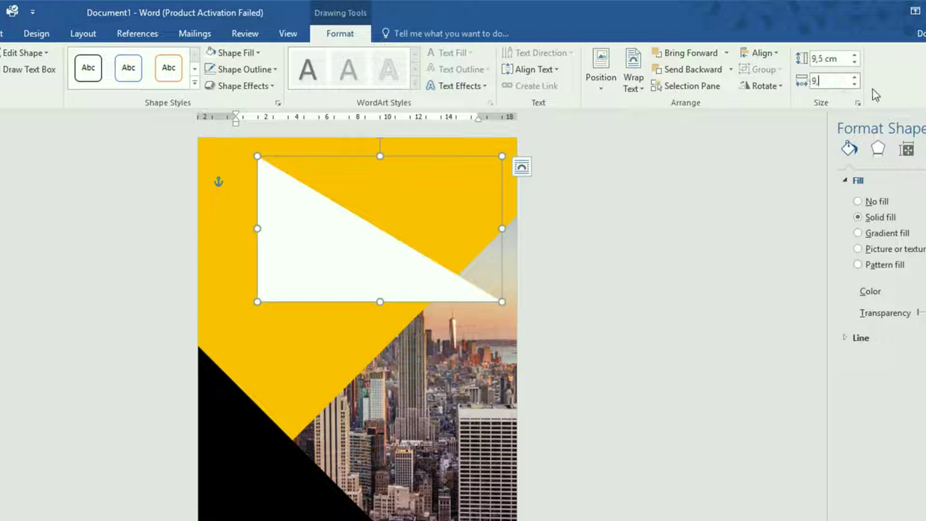
pyautogui.press('Return')
pyautogui.moveTo(314, 294); pyautogui.dragTo(302, 353)
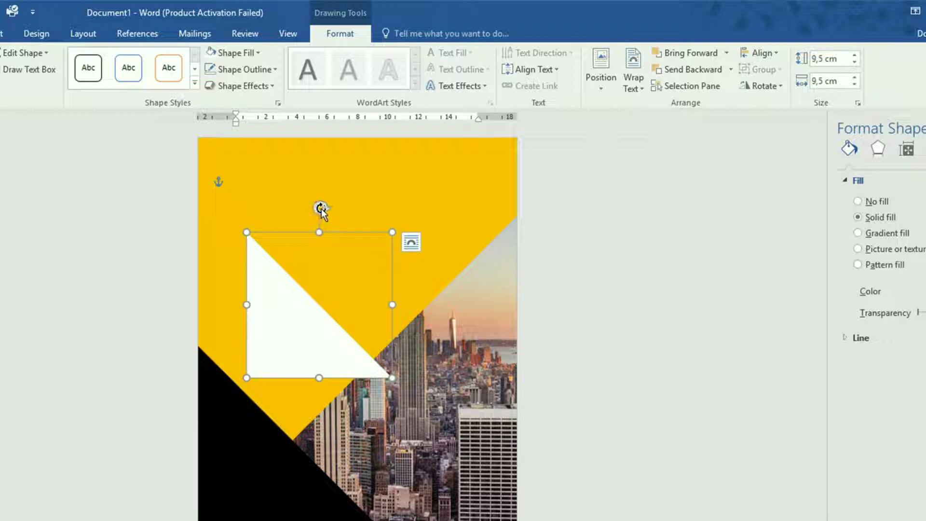
# - Rotate the white triangle to 225° and seat it low against the page's left edge
pyautogui.moveTo(320, 209)
pyautogui.mouseDown()
pyautogui.moveTo(272, 223)
pyautogui.moveTo(248, 381)
pyautogui.mouseUp()
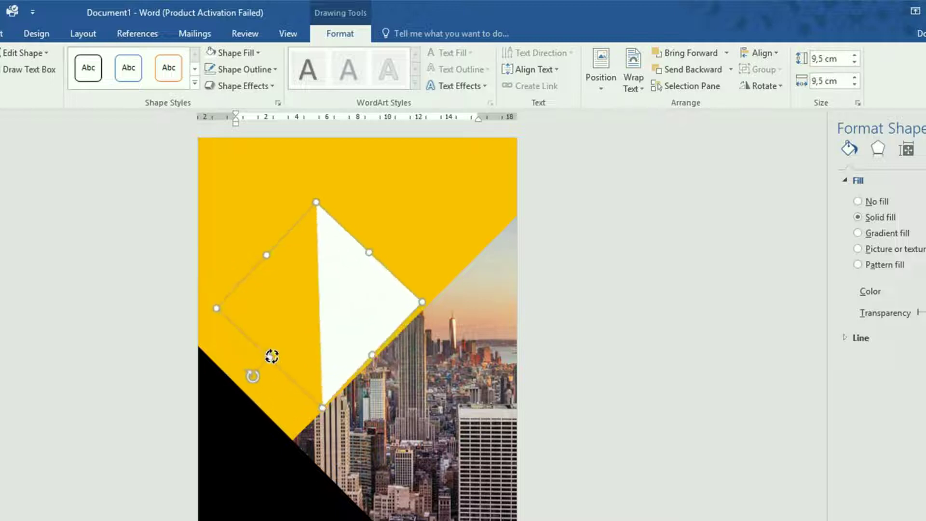
pyautogui.moveTo(349, 323)
pyautogui.mouseDown()
pyautogui.moveTo(233, 419)
pyautogui.moveTo(234, 363)
pyautogui.mouseUp()
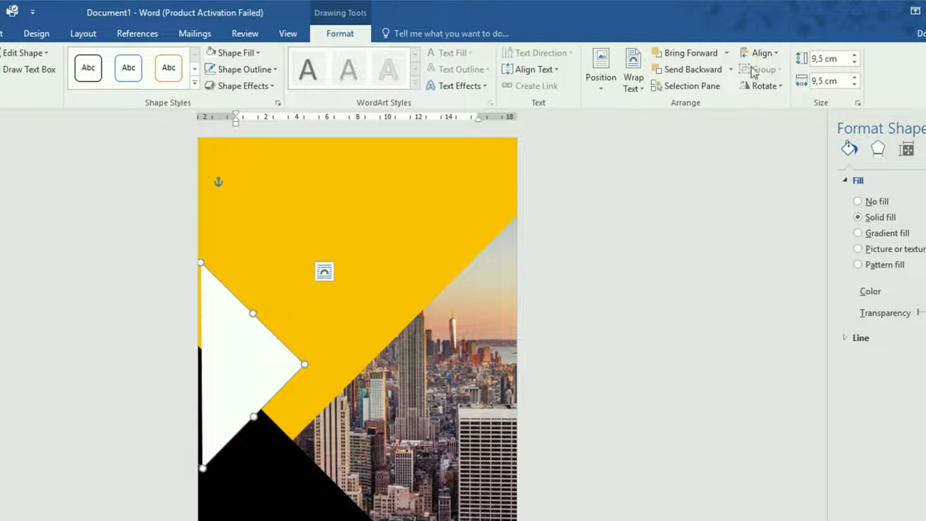
pyautogui.click(782, 88)
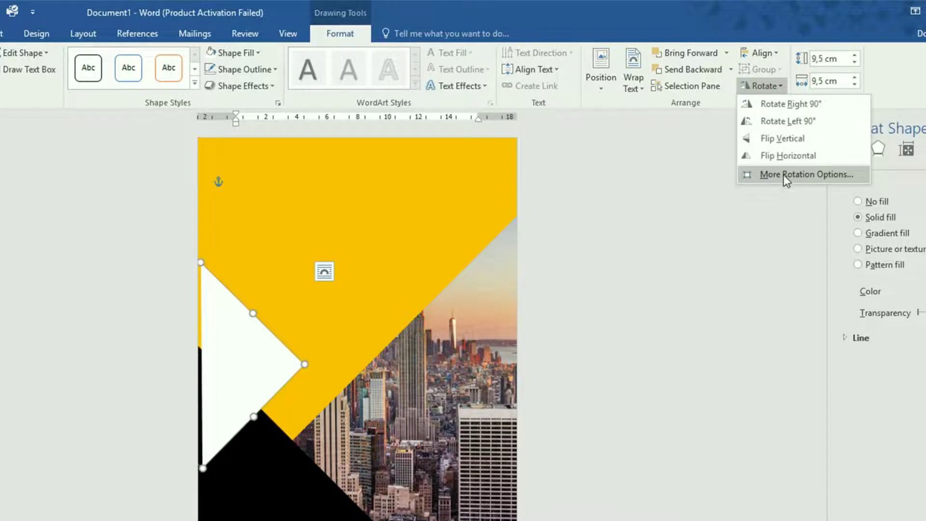
pyautogui.click(783, 175)
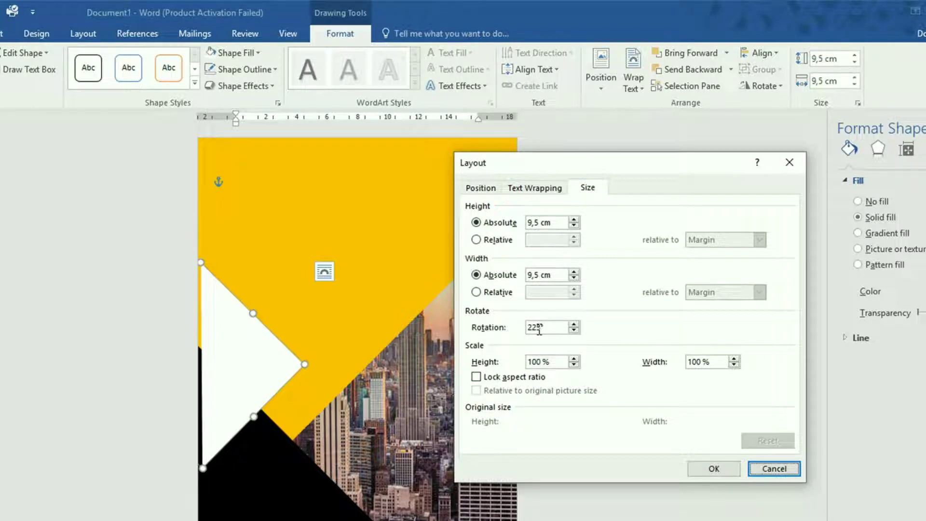
pyautogui.click(712, 470)
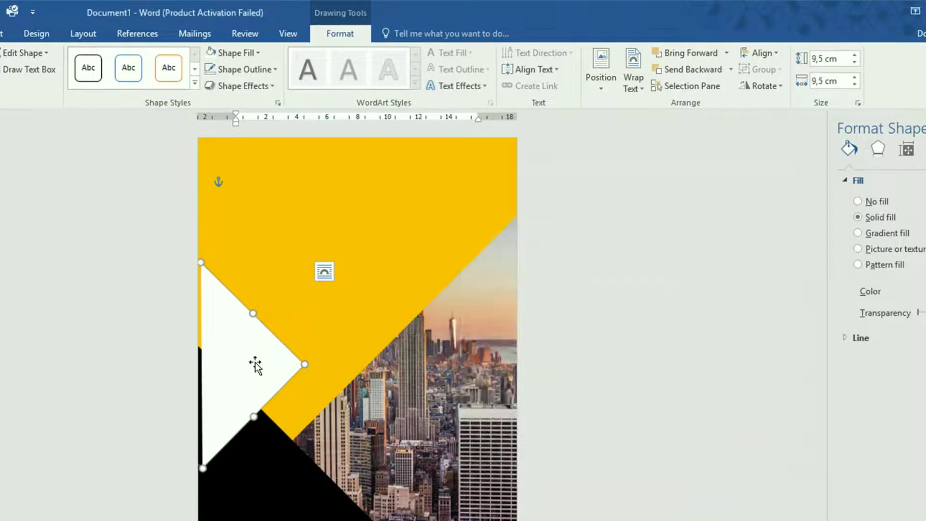
pyautogui.moveTo(252, 367); pyautogui.dragTo(248, 434)
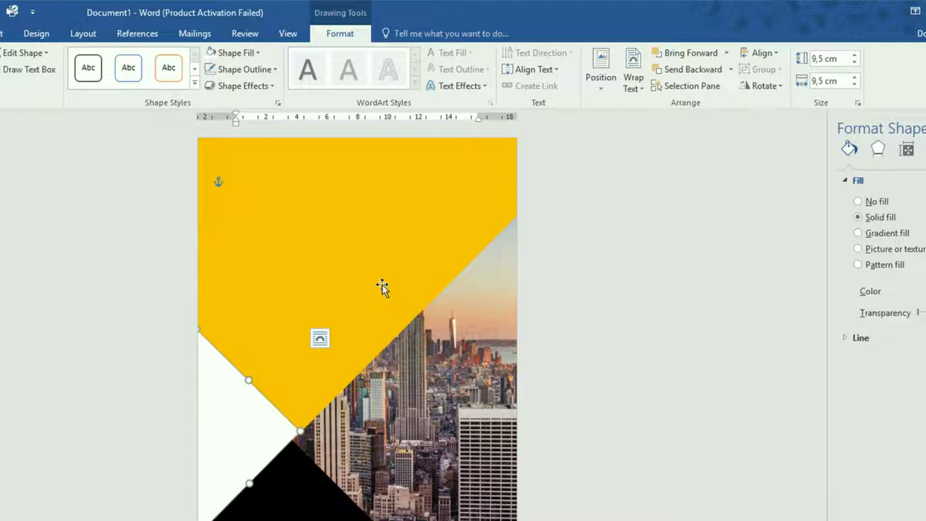
pyautogui.press('Down')
pyautogui.press('Down')
pyautogui.press('Down')
pyautogui.click(429, 428)
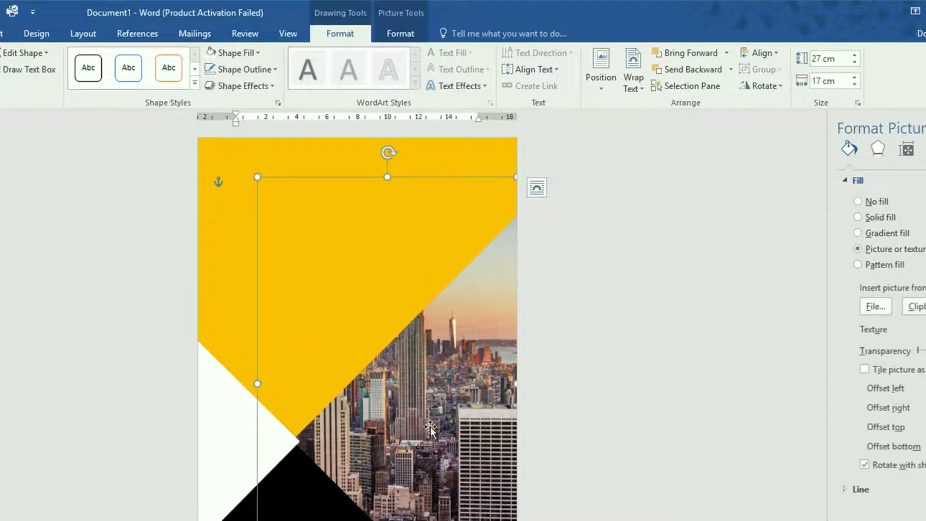
pyautogui.click(234, 463)
pyautogui.click(686, 442)
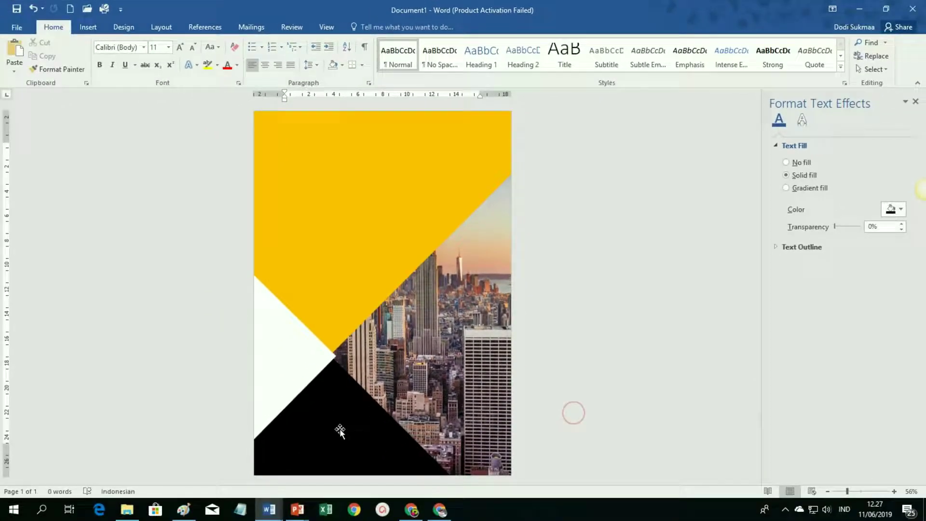
pyautogui.click(340, 430)
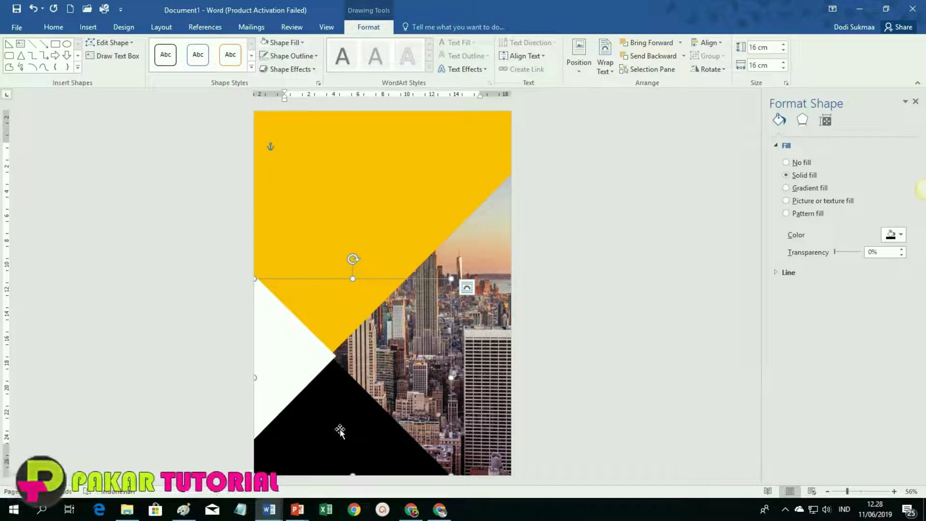
# - Ctrl-drag a copy of the black triangle toward the top and resize it to 5,3 × 5,3 cm
pyautogui.moveTo(340, 430); pyautogui.dragTo(362, 275)
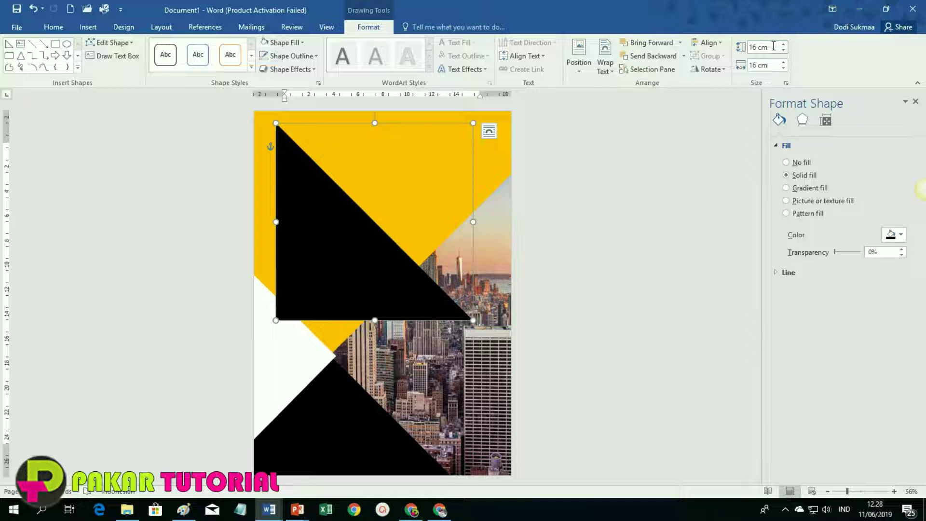
pyautogui.click(772, 46)
pyautogui.write('5,3')
pyautogui.click(767, 66)
pyautogui.write('5,3')
pyautogui.press('Return')
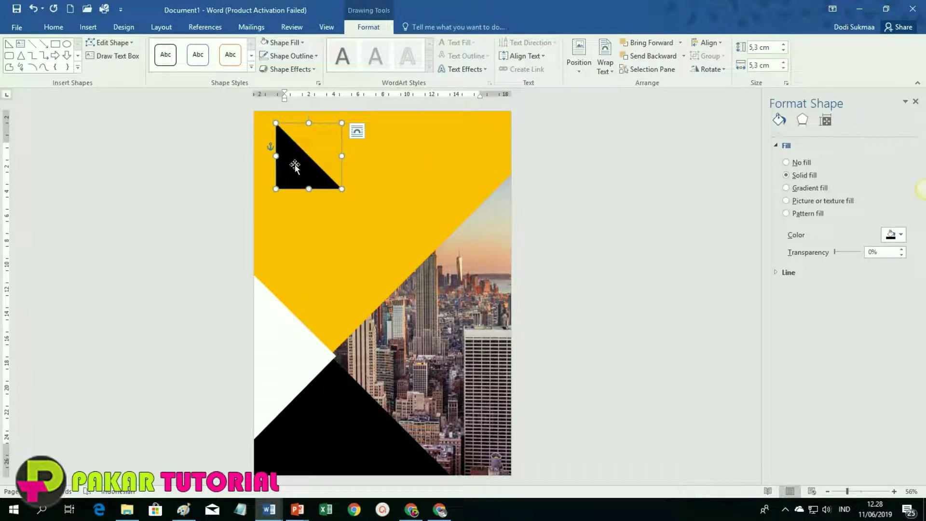
# - Fill the small triangle dark grey and move it over the lower-right part of the skyline photo
pyautogui.click(298, 43)
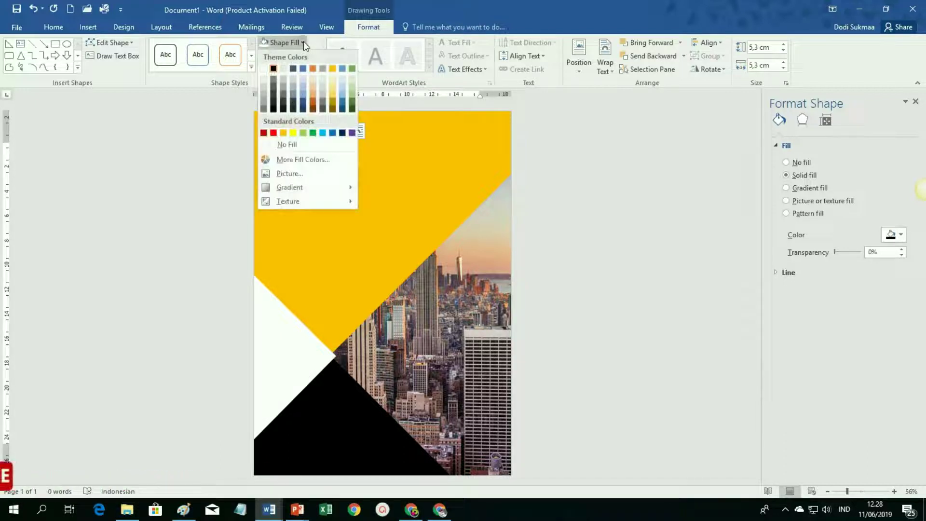
pyautogui.click(323, 102)
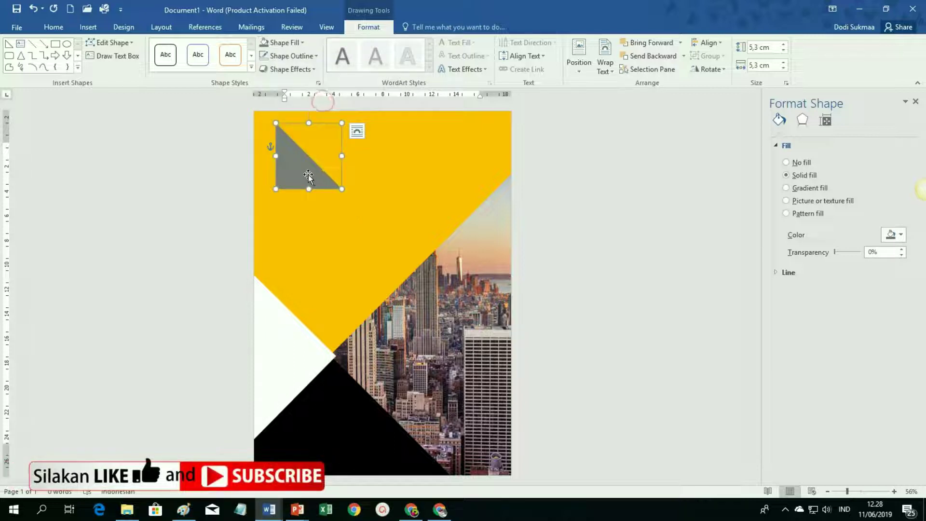
pyautogui.moveTo(306, 172); pyautogui.dragTo(473, 433)
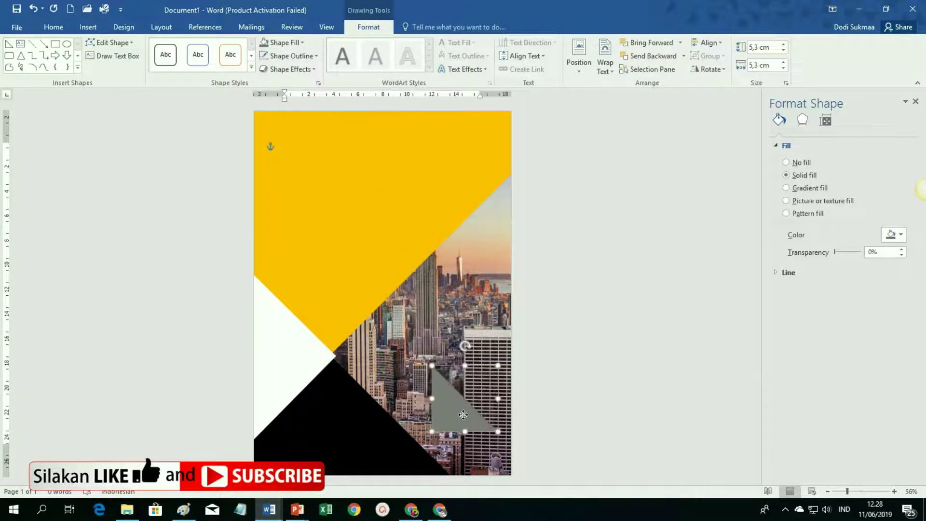
pyautogui.moveTo(473, 432); pyautogui.dragTo(476, 422)
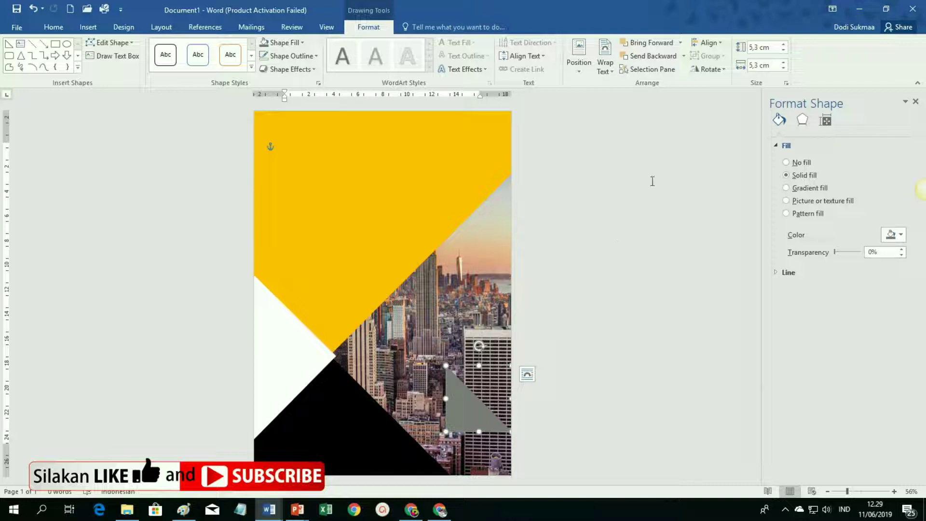
# - Rotate the grey triangle 90° left and tuck it into the page's bottom-right corner
pyautogui.click(725, 70)
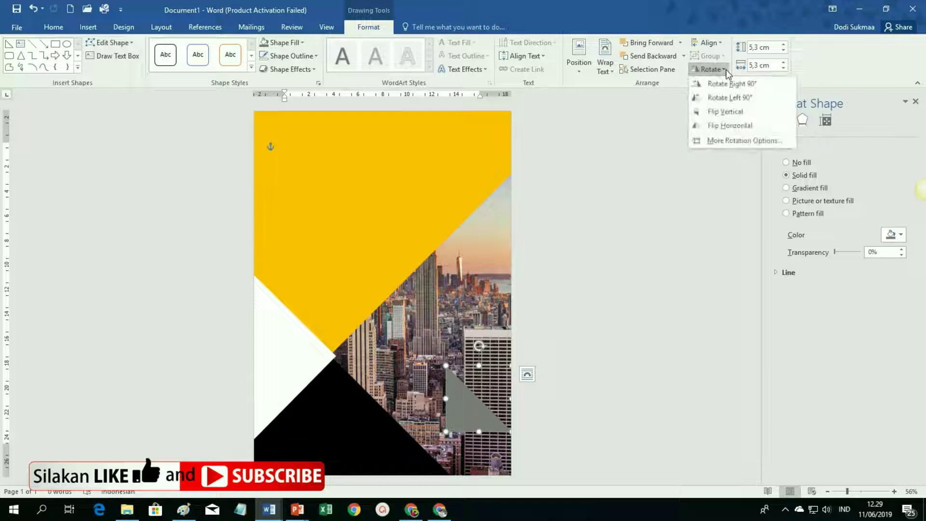
pyautogui.click(731, 99)
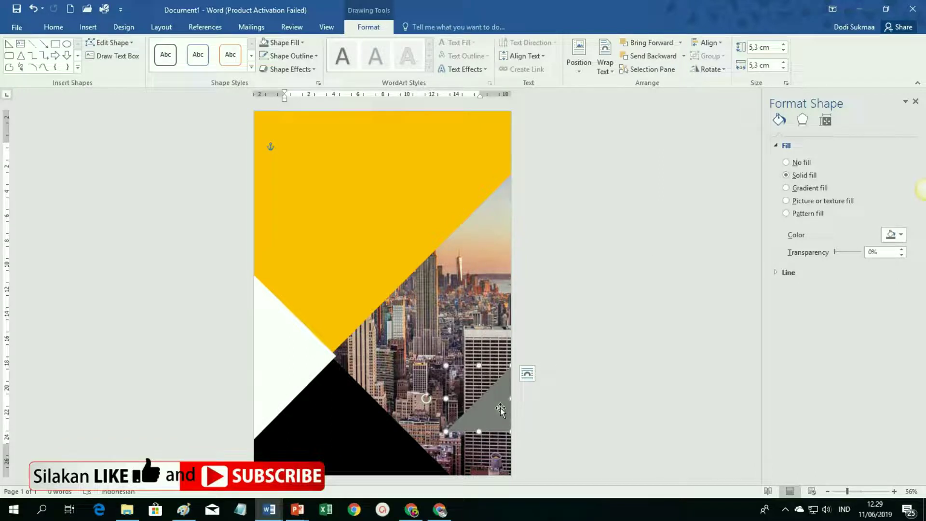
pyautogui.moveTo(501, 410); pyautogui.dragTo(503, 450)
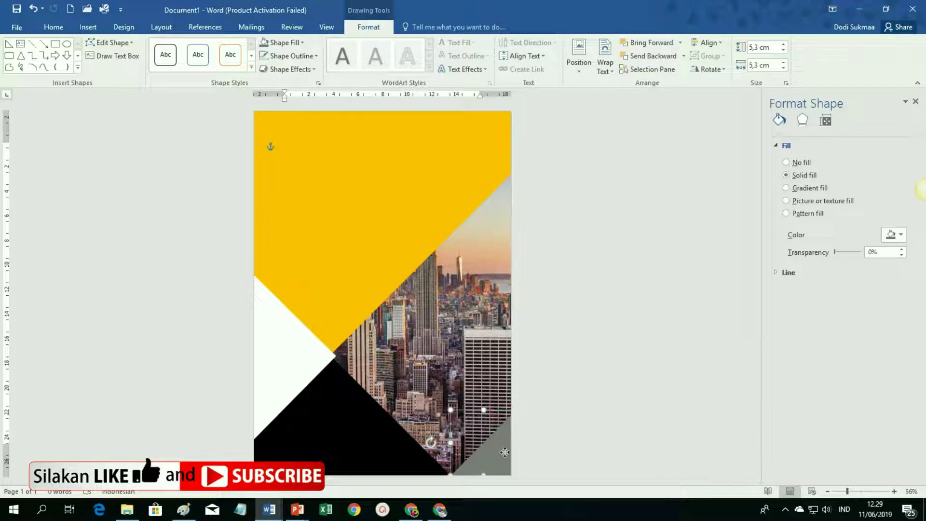
# - Ctrl-drag a copy of the grey triangle up to the top right of the page
pyautogui.click(574, 443)
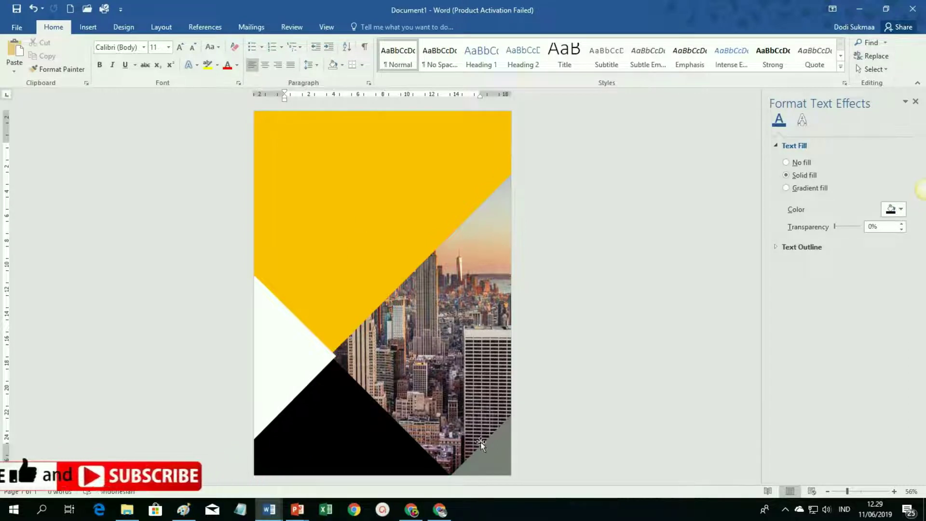
pyautogui.click(489, 459)
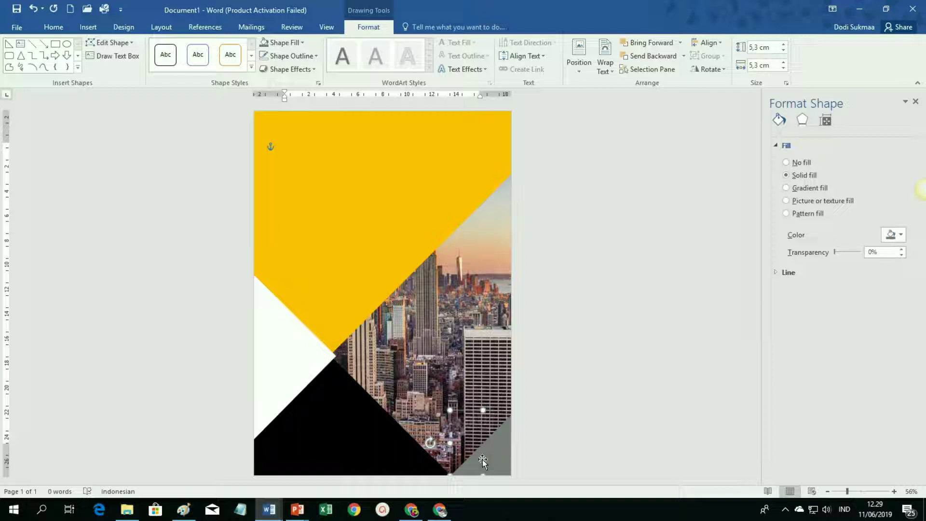
pyautogui.keyDown('ctrl'); pyautogui.moveTo(490, 461); pyautogui.dragTo(449, 167); pyautogui.keyUp('ctrl')
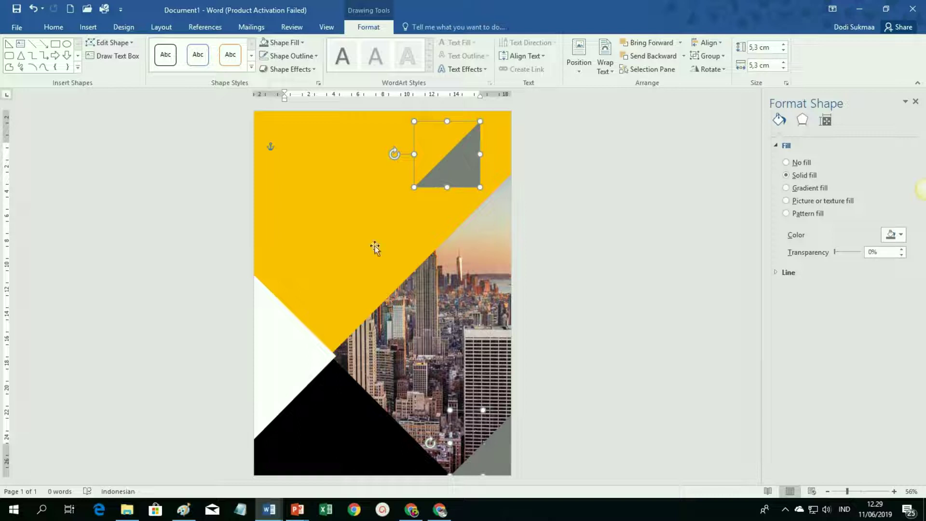
# - Select only the top grey triangle copy and set its height and width to 5 cm
pyautogui.click(574, 265)
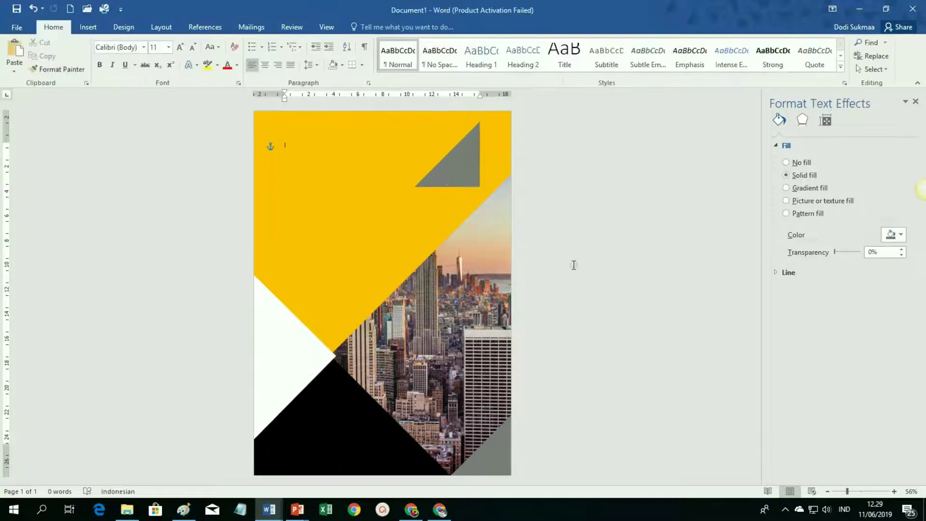
pyautogui.click(457, 164)
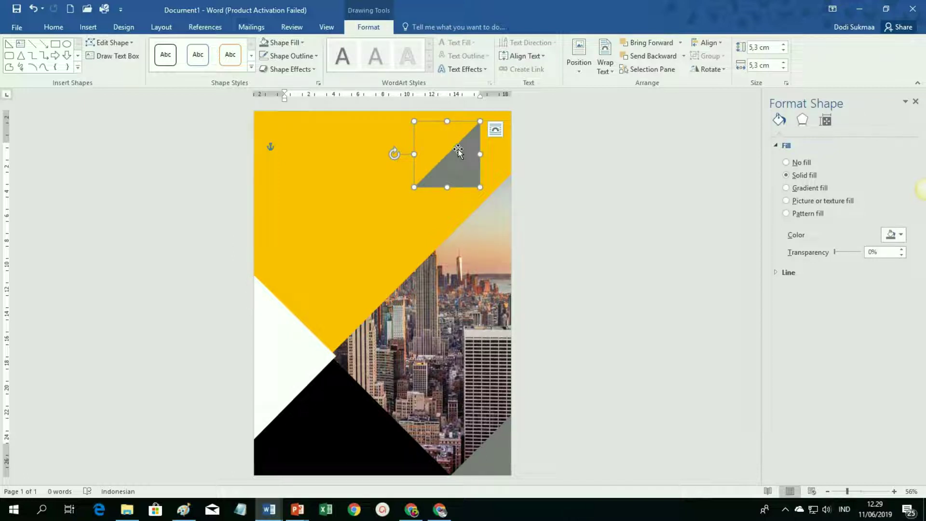
pyautogui.click(755, 47)
pyautogui.press('BackSpace')
pyautogui.press('BackSpace')
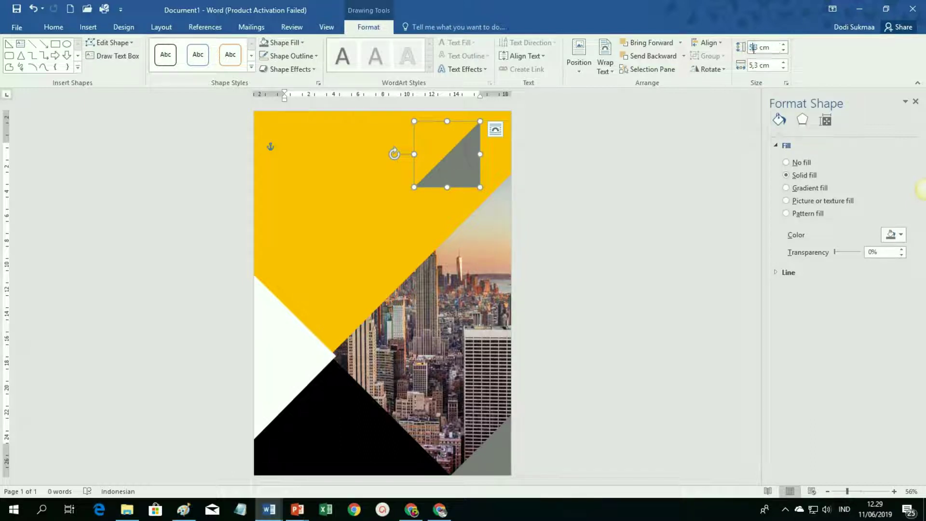
pyautogui.press('Tab')
pyautogui.write('5')
pyautogui.press('Return')
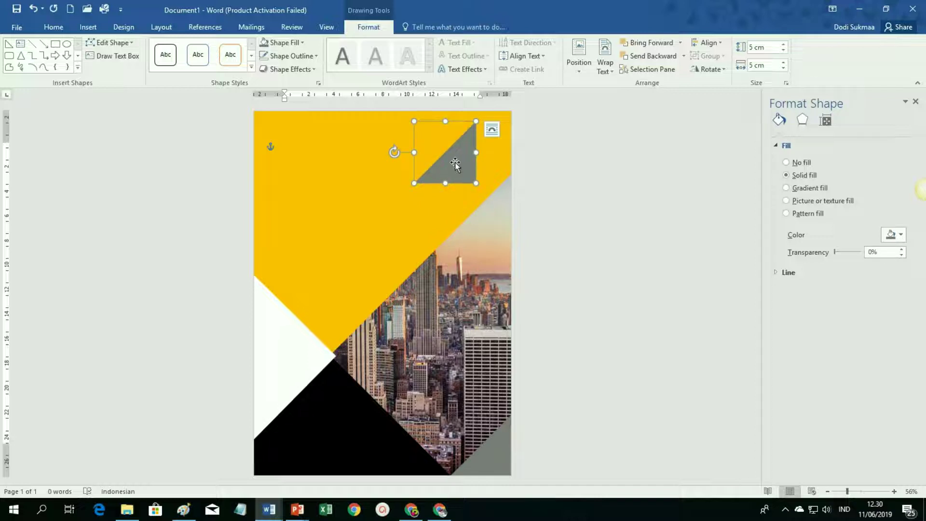
# - Flip the top triangle vertically, fill it red-orange, and place it in the top-right corner
pyautogui.click(716, 71)
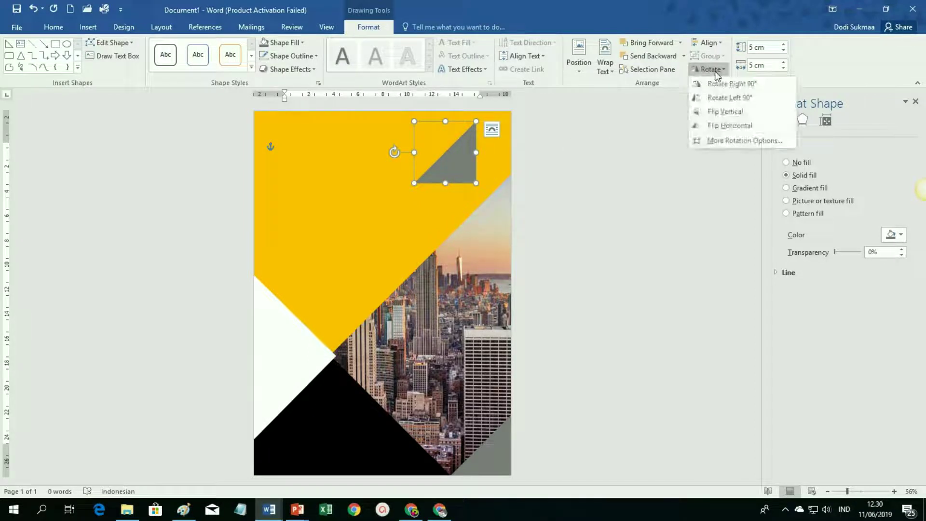
pyautogui.click(722, 111)
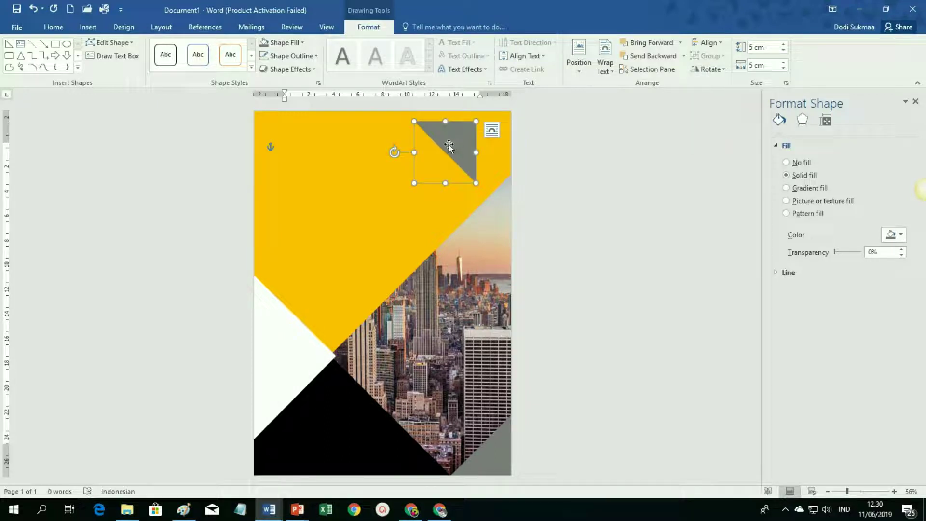
pyautogui.click(288, 44)
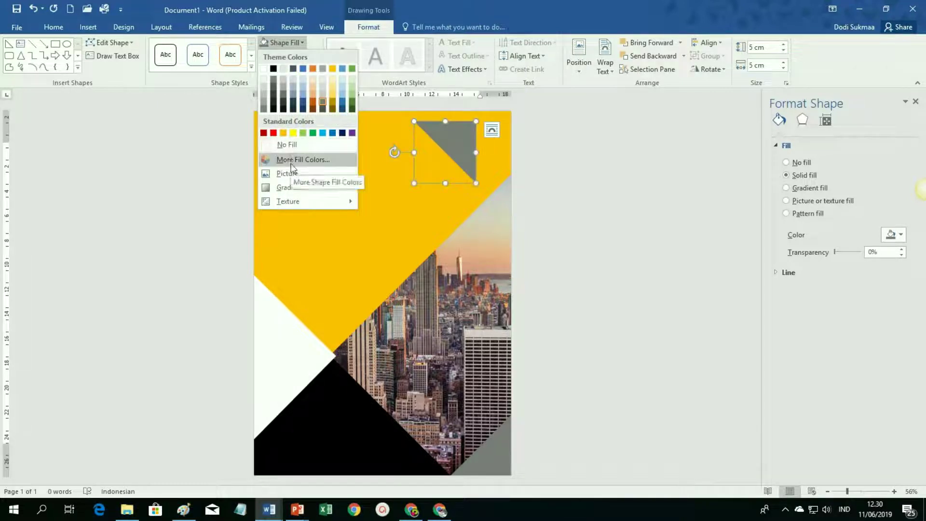
pyautogui.click(288, 161)
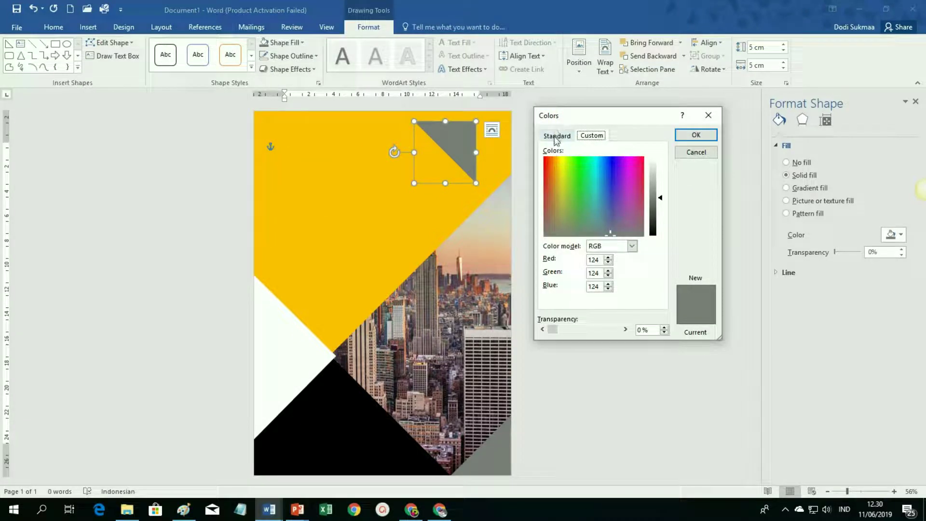
pyautogui.click(556, 135)
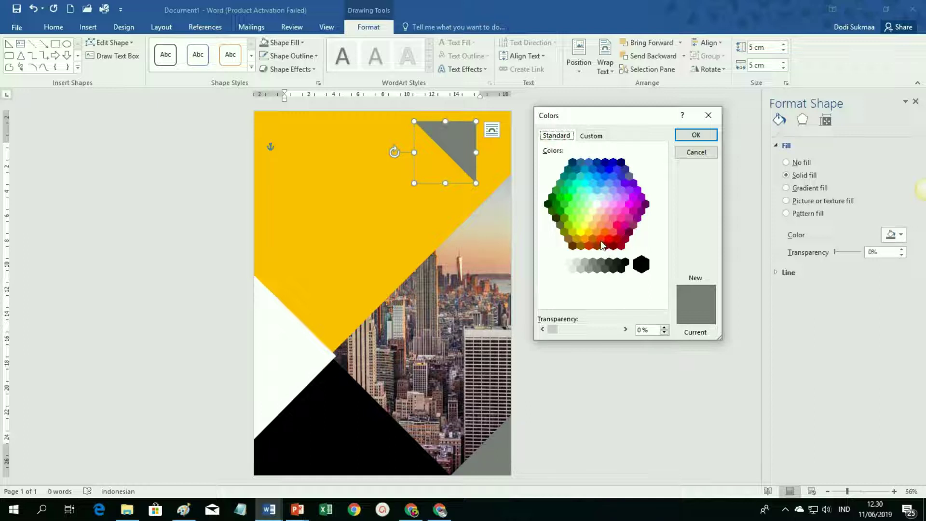
pyautogui.click(600, 239)
pyautogui.click(696, 135)
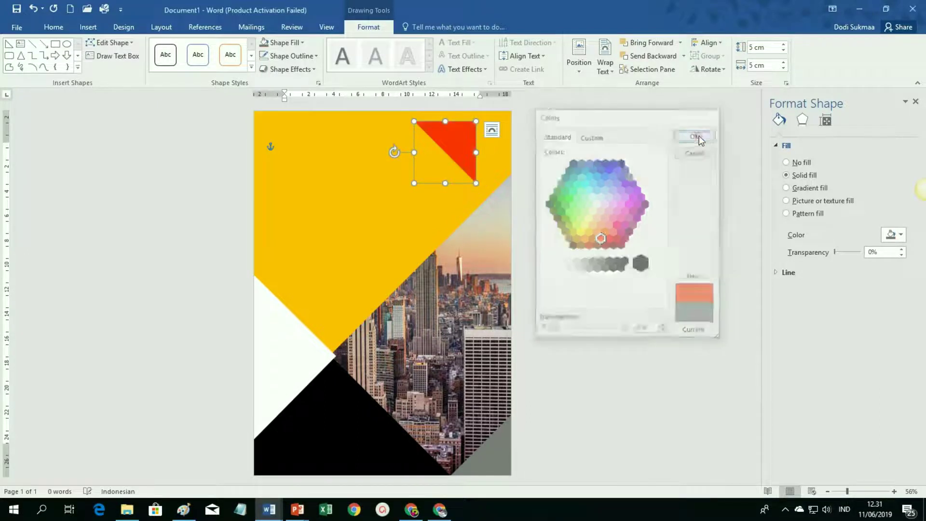
pyautogui.moveTo(460, 143); pyautogui.dragTo(493, 136)
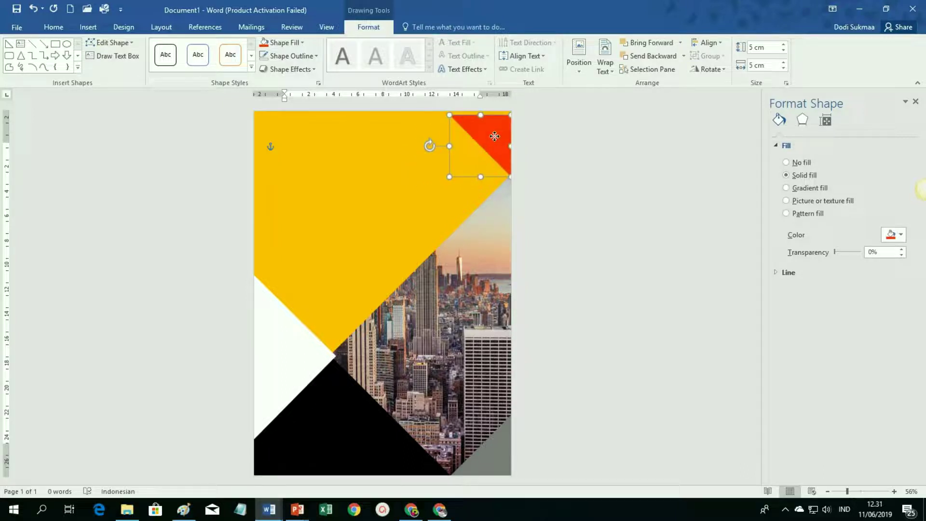
pyautogui.click(624, 165)
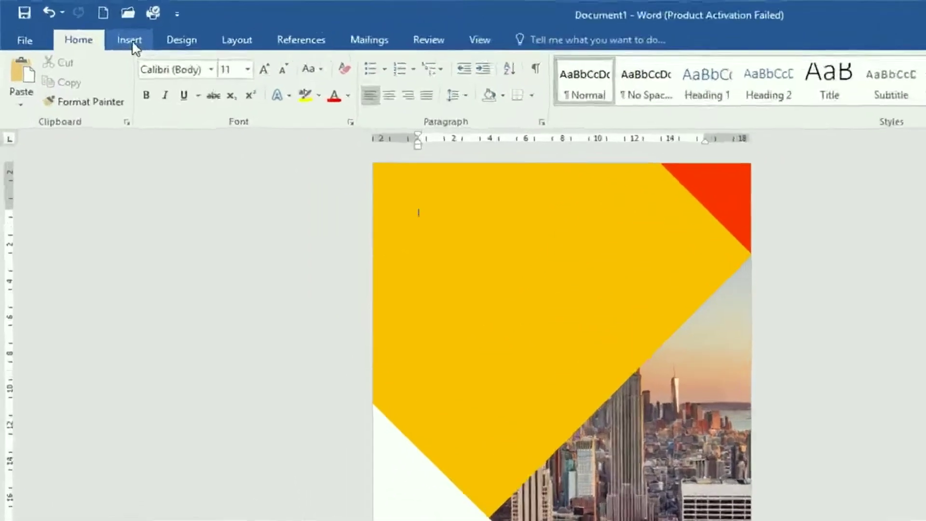
# - Draw a straight line along the diagonal edge between the gold area and the city photo
pyautogui.click(132, 42)
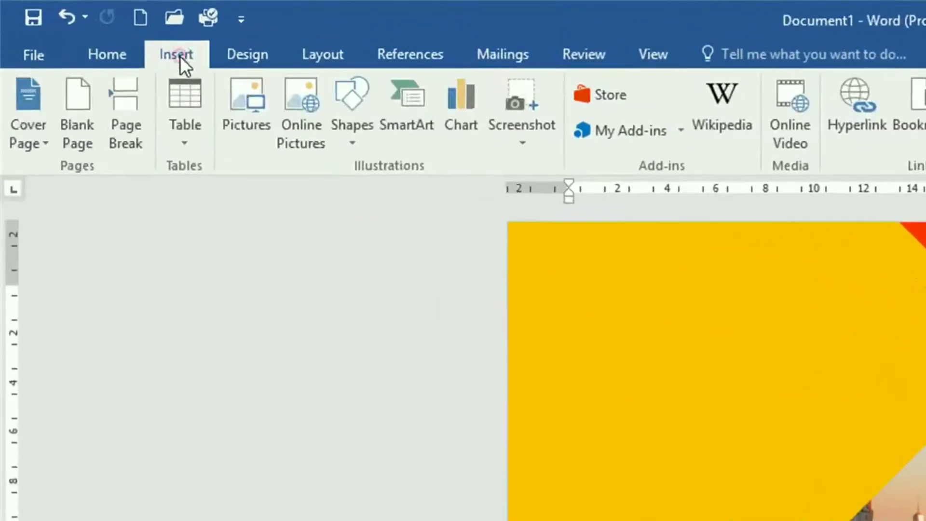
pyautogui.click(346, 103)
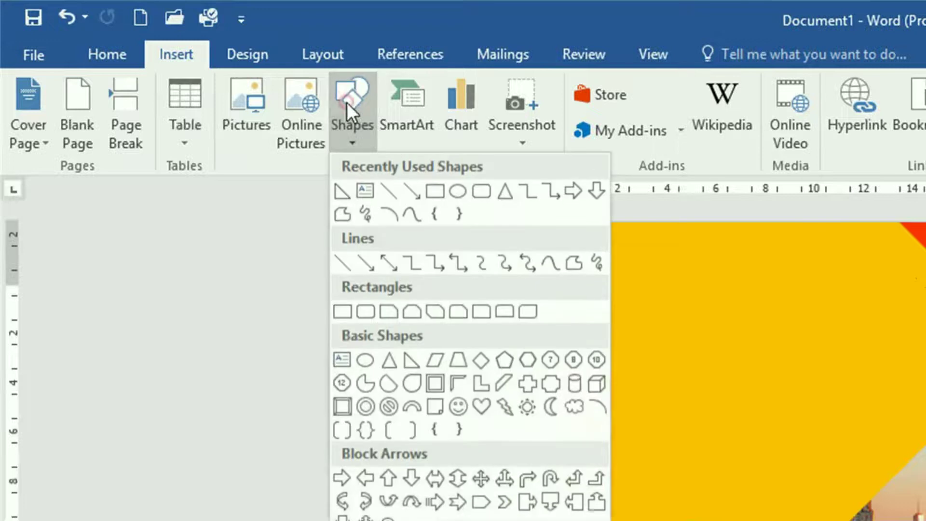
pyautogui.click(344, 263)
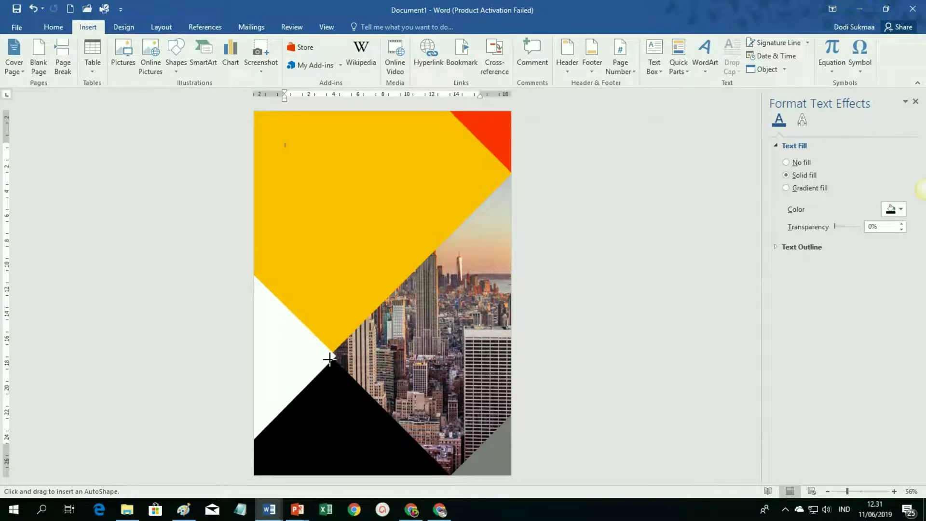
pyautogui.moveTo(329, 359); pyautogui.dragTo(255, 440)
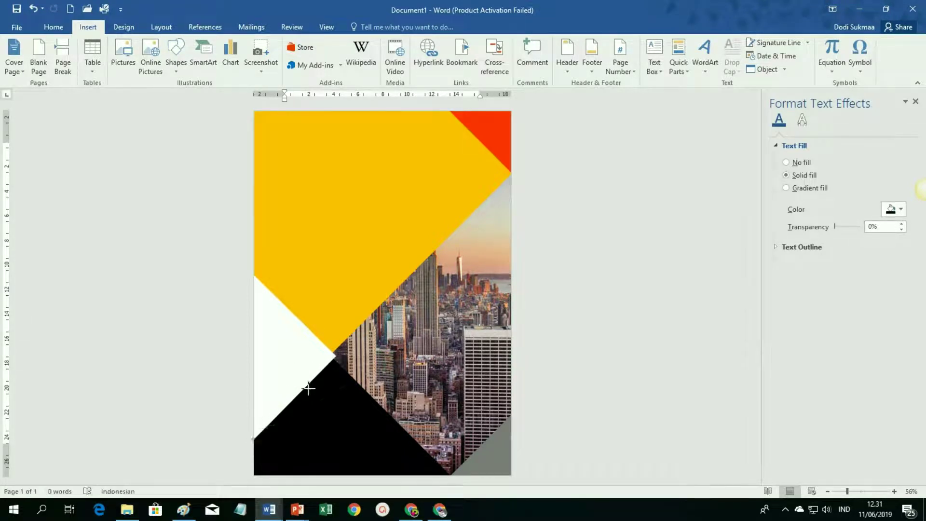
pyautogui.moveTo(483, 248); pyautogui.dragTo(511, 181)
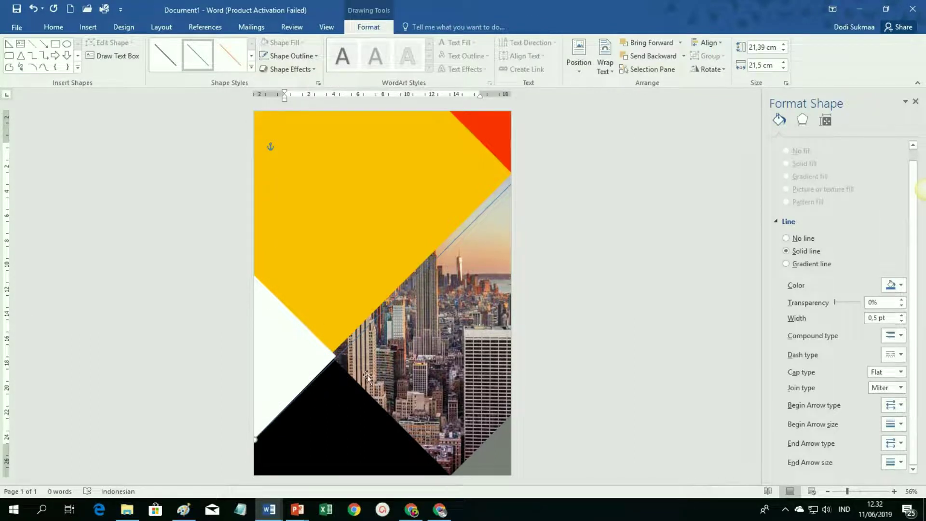
# - Give the diagonal line a white outline with 1½ pt weight
pyautogui.click(285, 56)
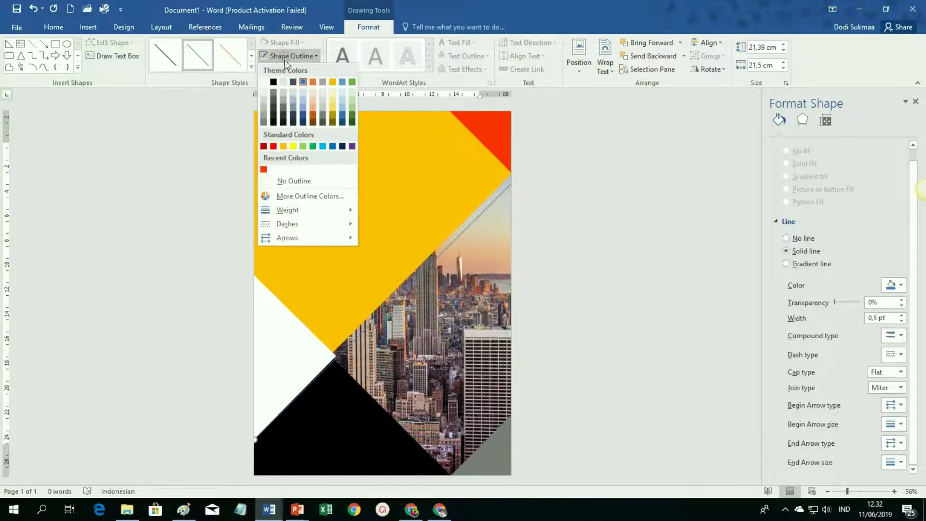
pyautogui.click(264, 82)
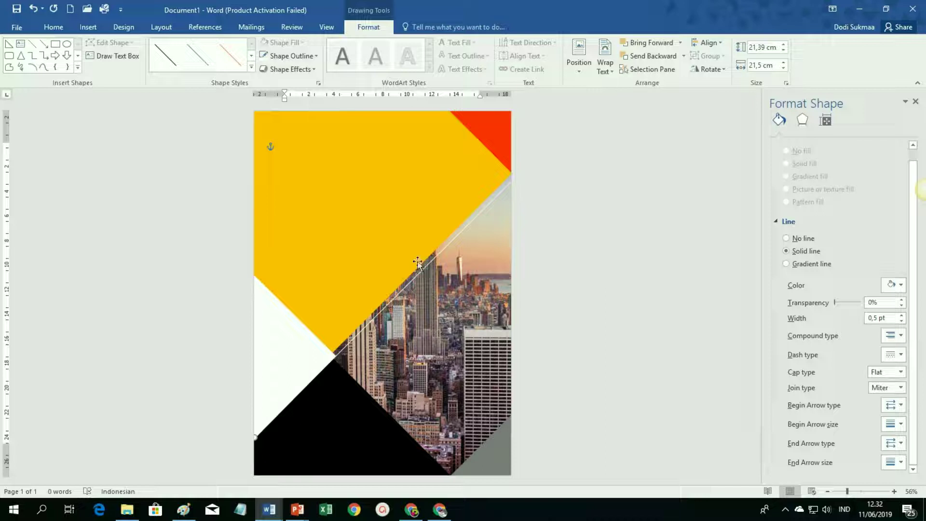
pyautogui.click(304, 56)
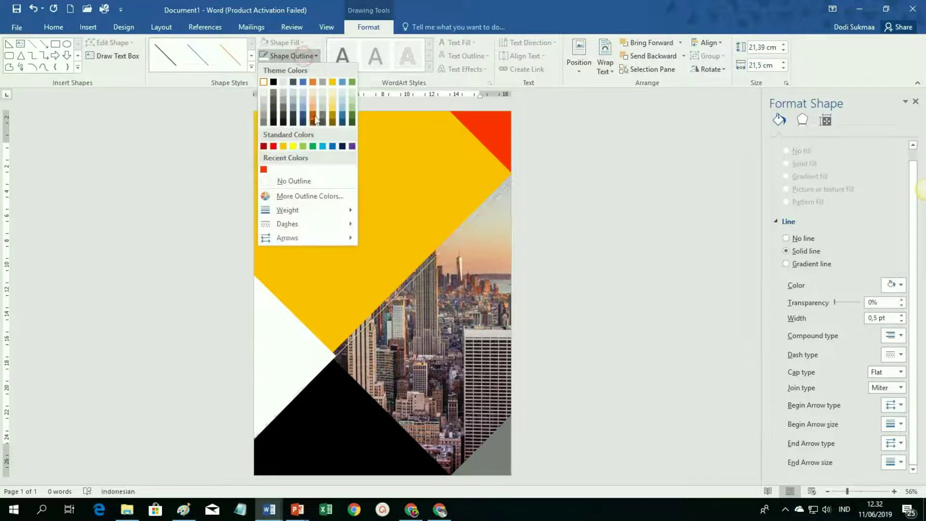
pyautogui.moveTo(288, 210)
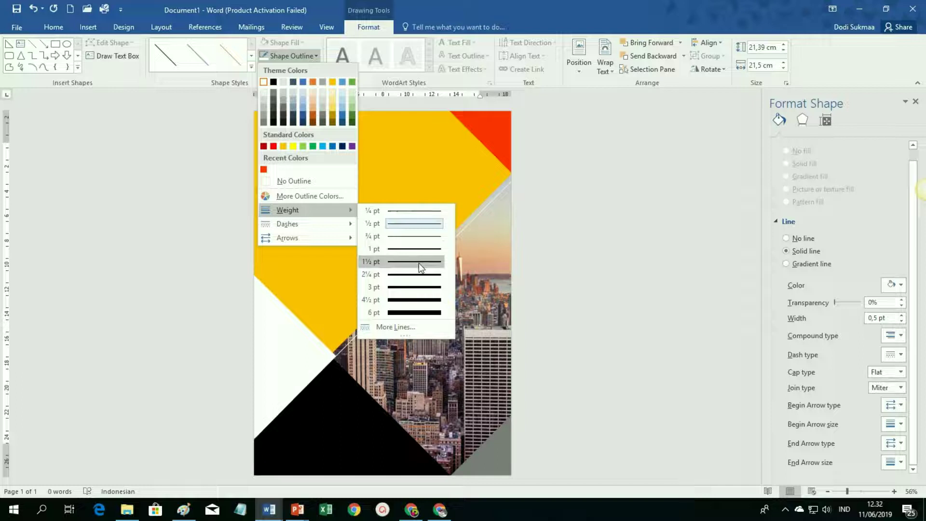
pyautogui.click(418, 262)
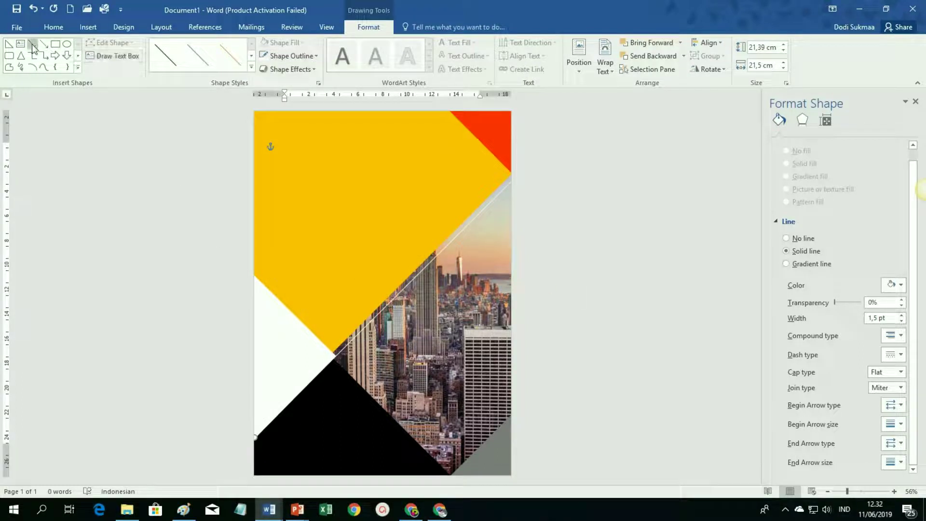
# - Draw a white 1½ pt line from the left edge down toward the bottom along the diagonal
pyautogui.click(32, 45)
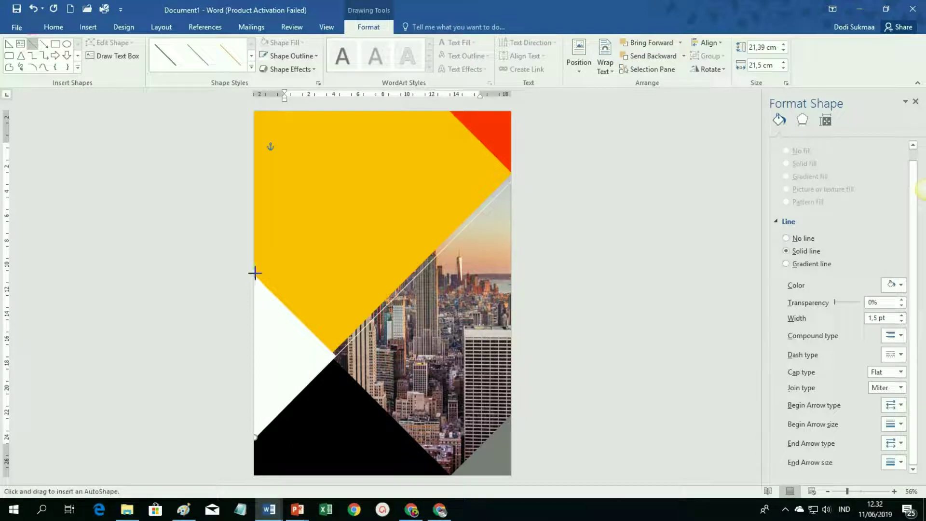
pyautogui.moveTo(254, 273); pyautogui.dragTo(459, 477)
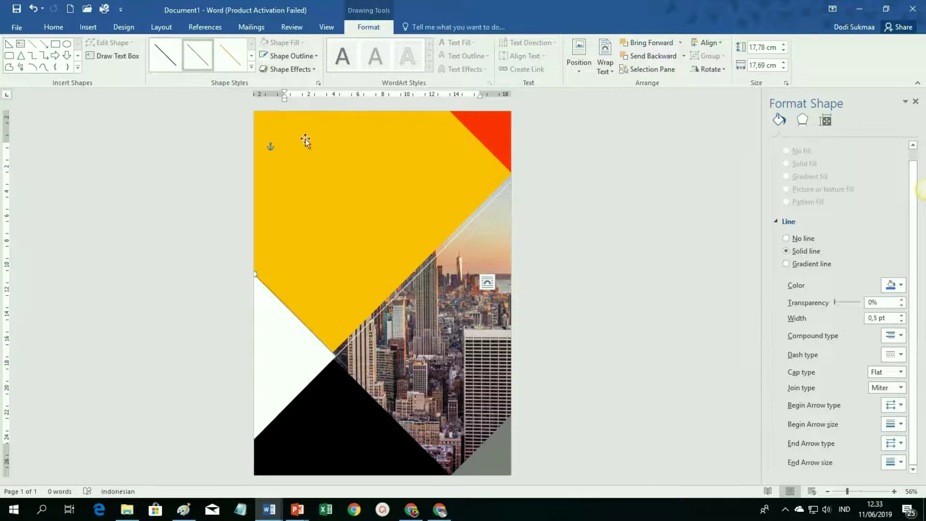
pyautogui.click(260, 55)
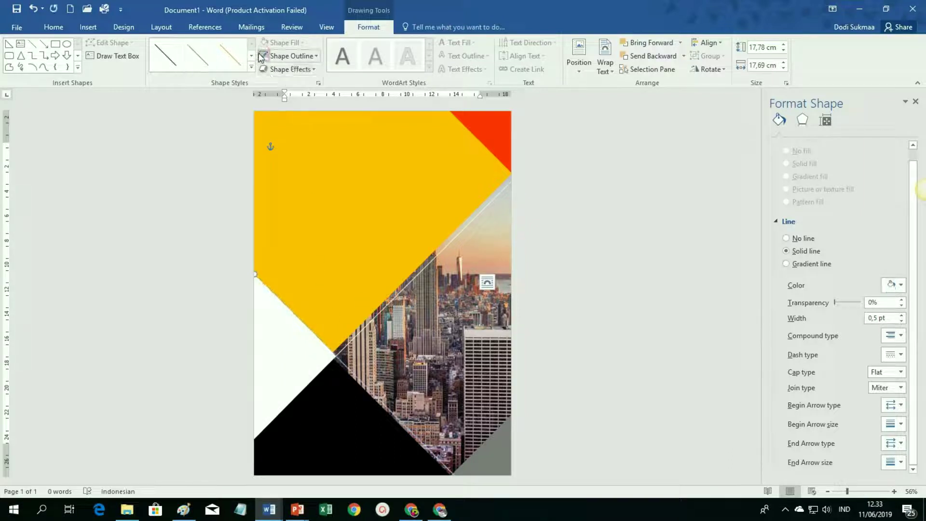
pyautogui.click(314, 57)
pyautogui.moveTo(287, 210)
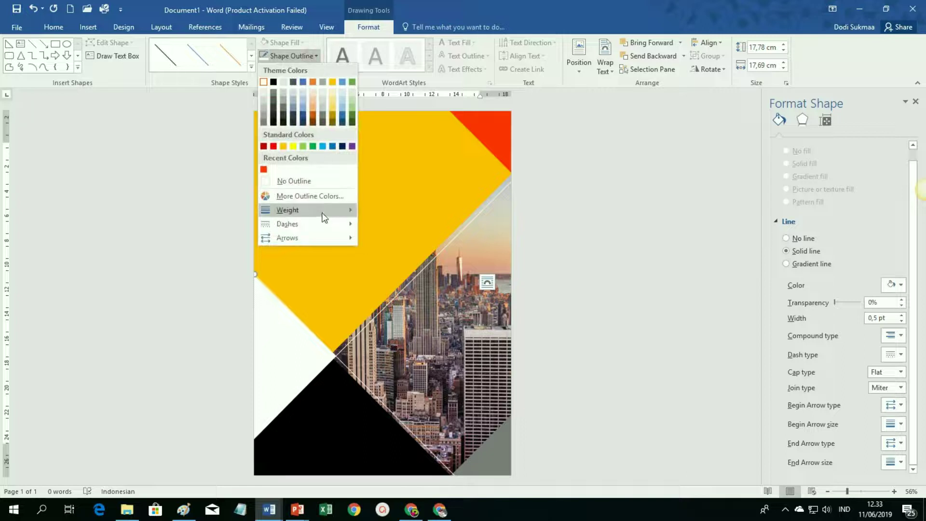
pyautogui.click(424, 263)
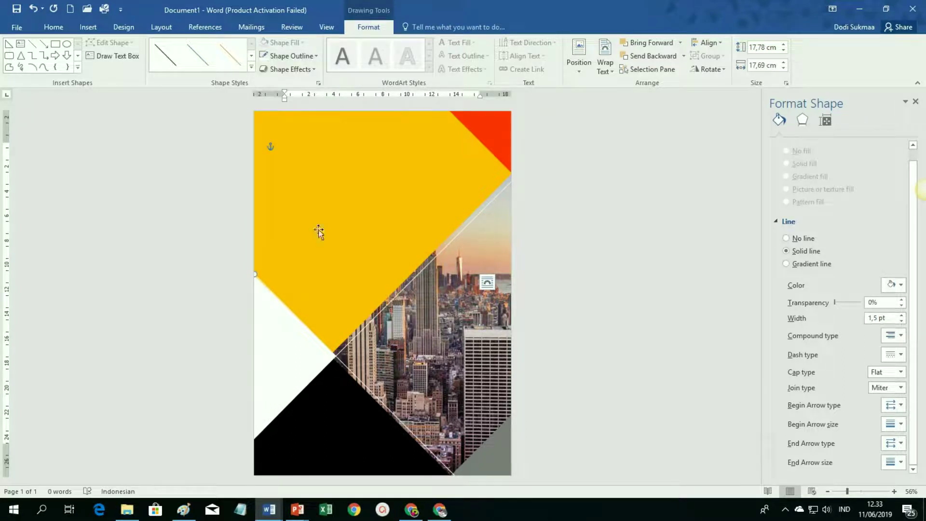
# - Add a short 1½ pt line along the lower-right diagonal edge
pyautogui.click(32, 43)
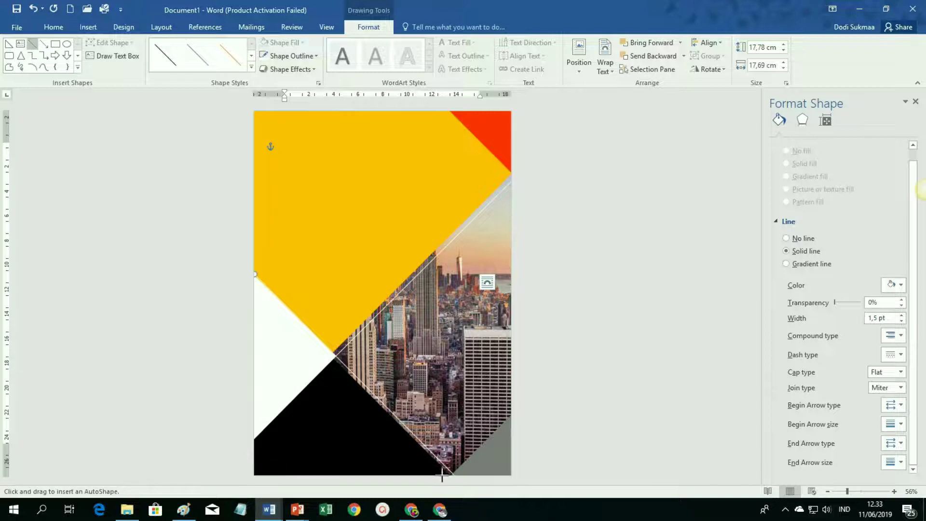
pyautogui.moveTo(510, 408); pyautogui.dragTo(450, 475)
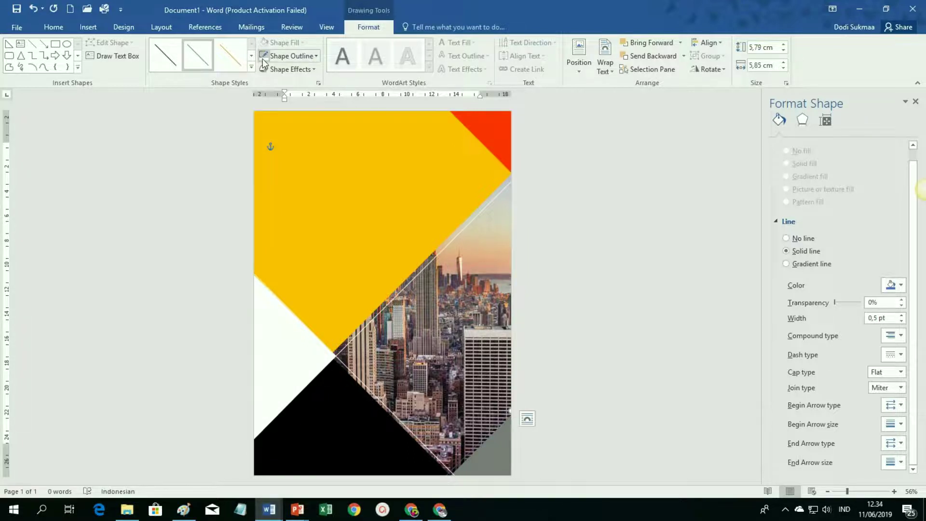
pyautogui.click(316, 56)
pyautogui.moveTo(287, 209)
pyautogui.click(400, 263)
pyautogui.click(583, 386)
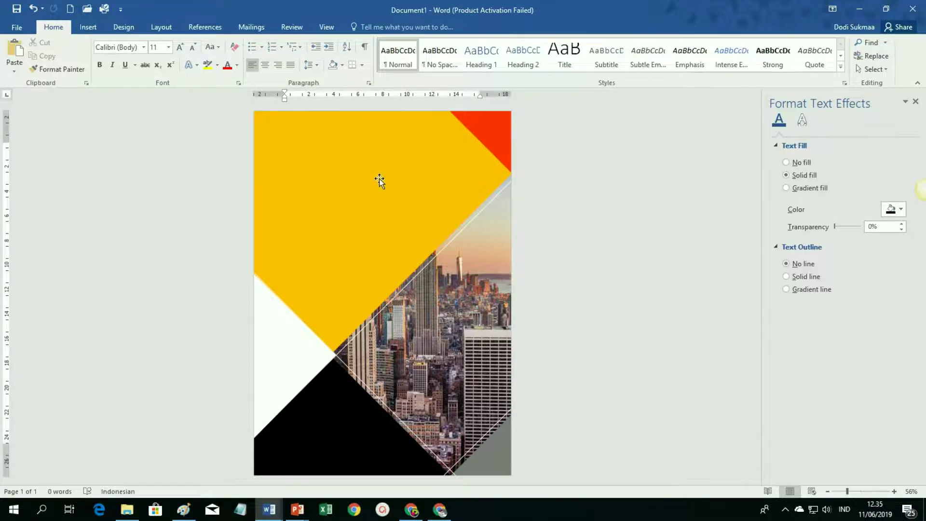
# - Apply an Outer shadow preset to the large gold triangle, then set its distance and blur to 12 pt
pyautogui.click(385, 192)
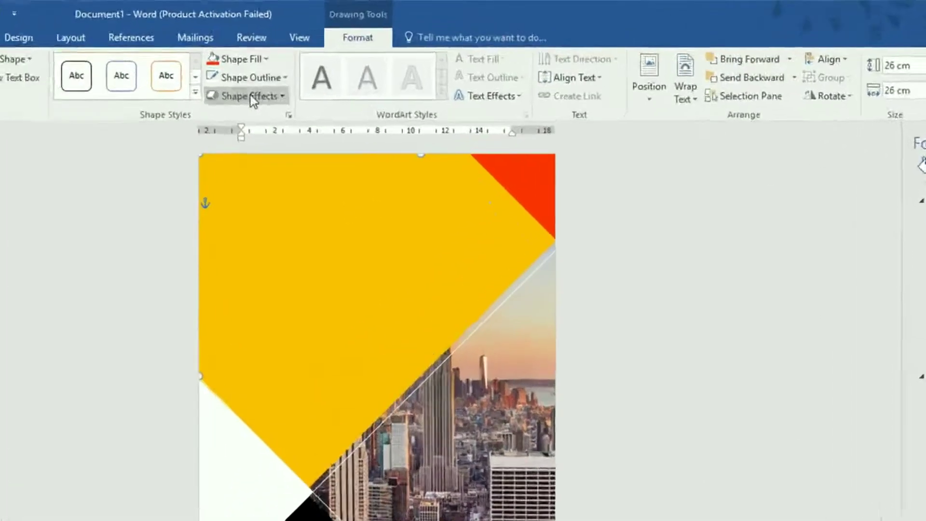
pyautogui.click(290, 69)
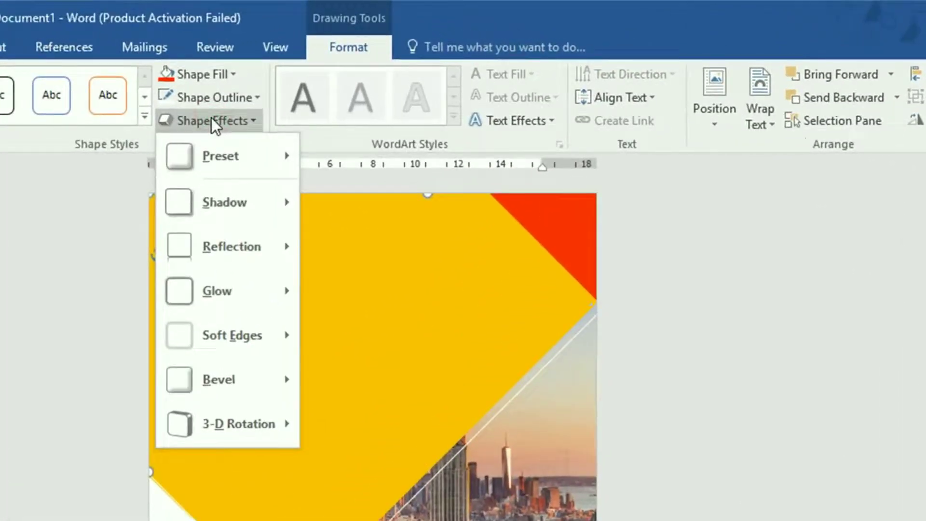
pyautogui.moveTo(224, 202)
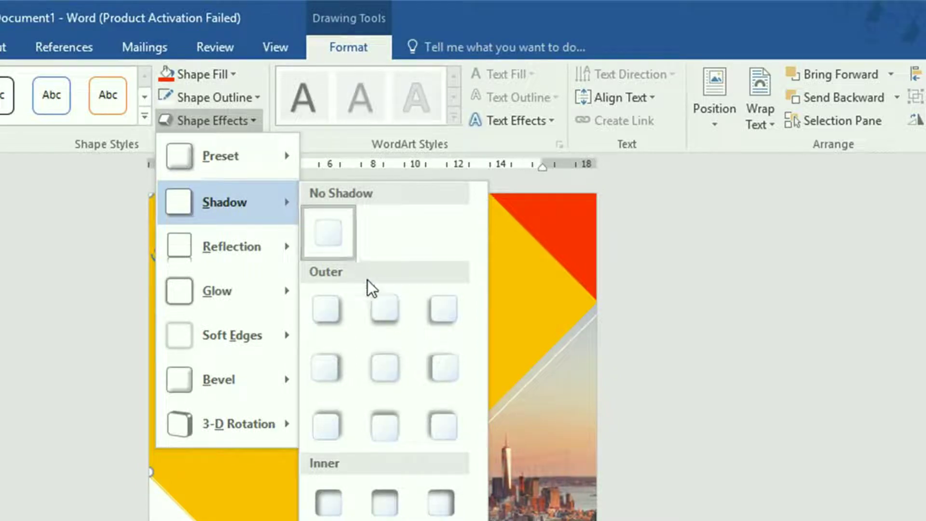
pyautogui.click(390, 320)
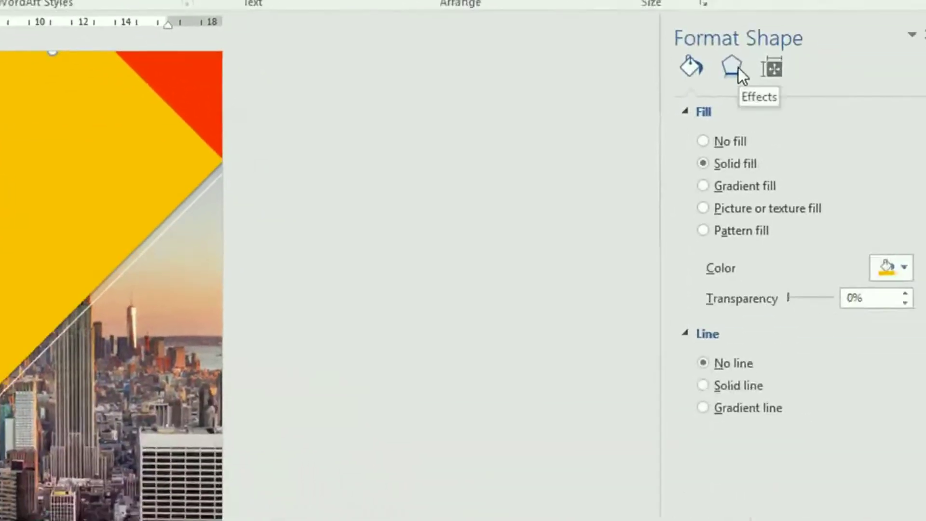
pyautogui.click(711, 56)
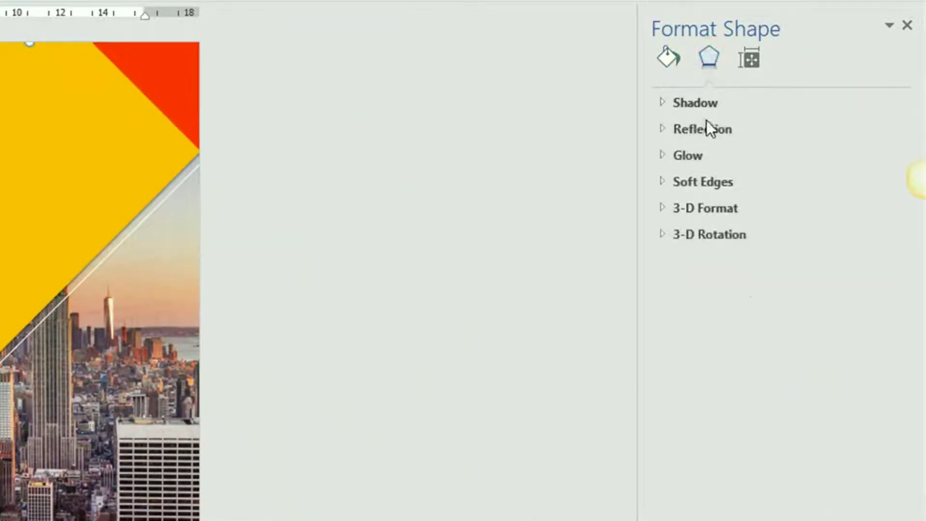
pyautogui.click(704, 102)
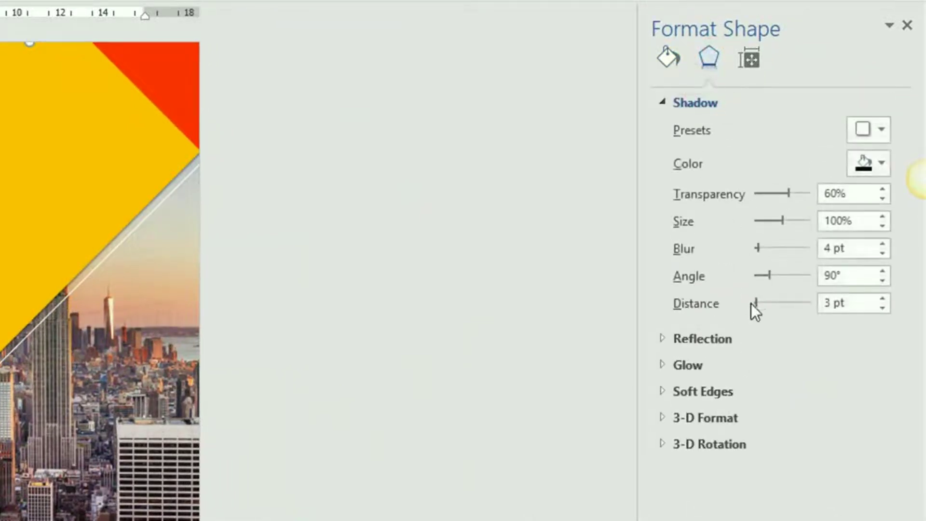
pyautogui.click(884, 297)
pyautogui.click(884, 297)
pyautogui.click(884, 297)
pyautogui.click(884, 297)
pyautogui.click(884, 297)
pyautogui.click(884, 297)
pyautogui.click(884, 297)
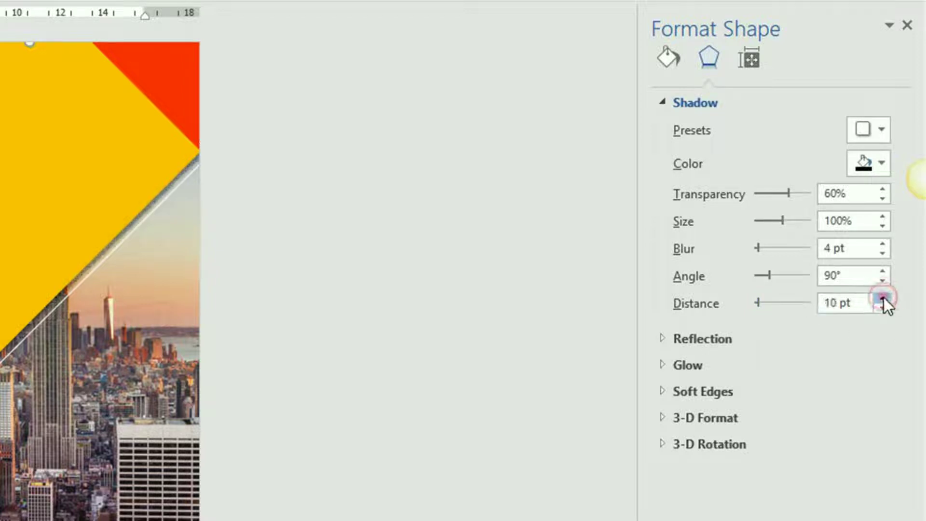
pyautogui.click(884, 297)
pyautogui.click(884, 297)
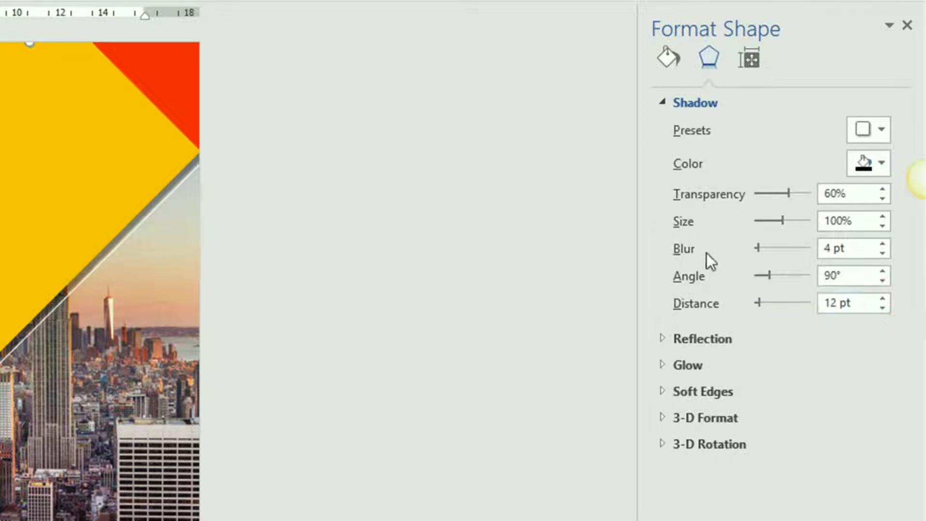
pyautogui.click(883, 244)
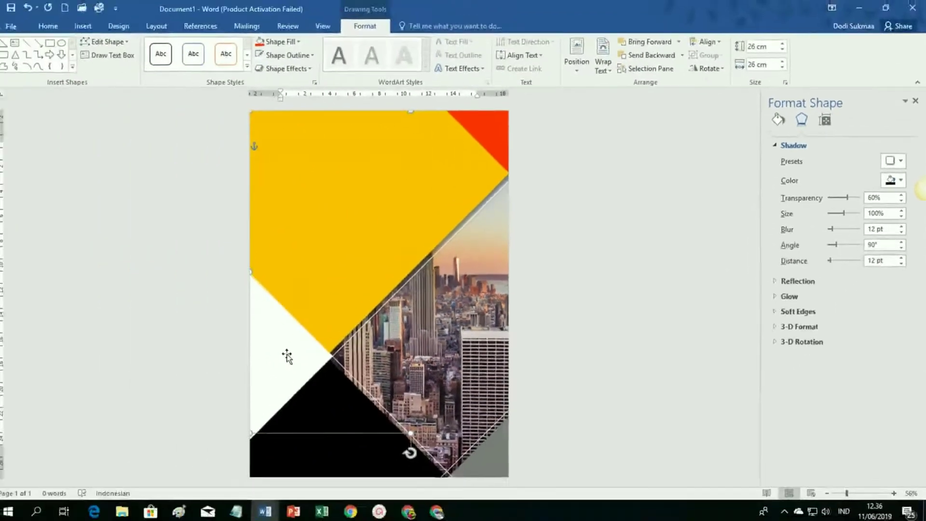
# - Give the white triangle an outer right-offset shadow with 10 pt distance and 10 pt blur
pyautogui.click(287, 356)
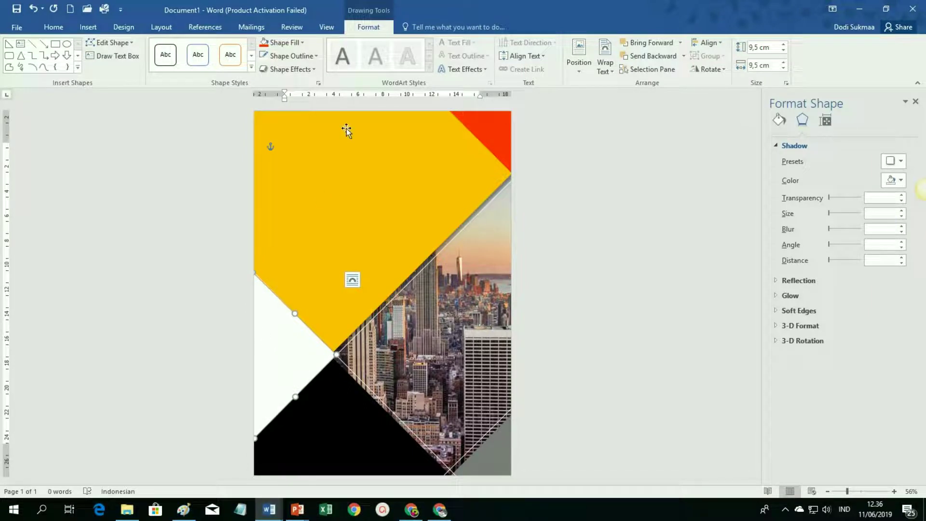
pyautogui.click(290, 69)
pyautogui.moveTo(297, 115)
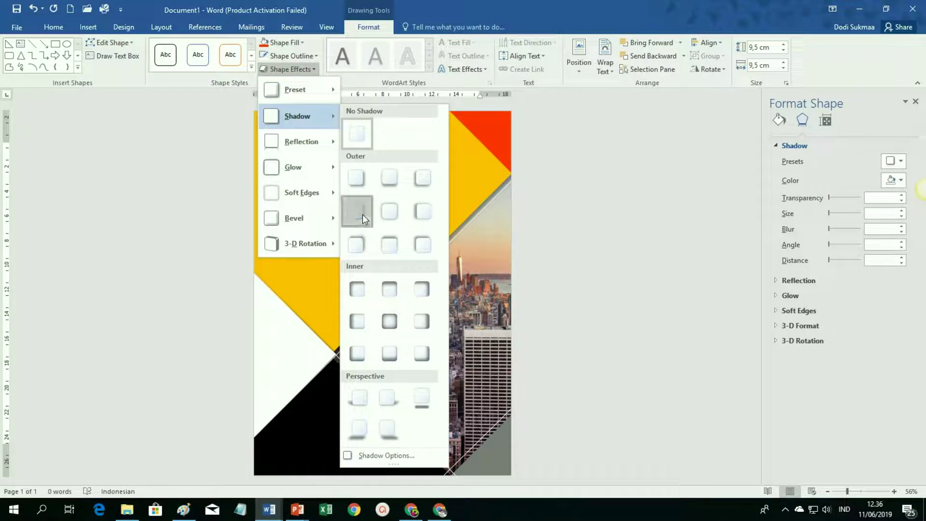
pyautogui.click(362, 215)
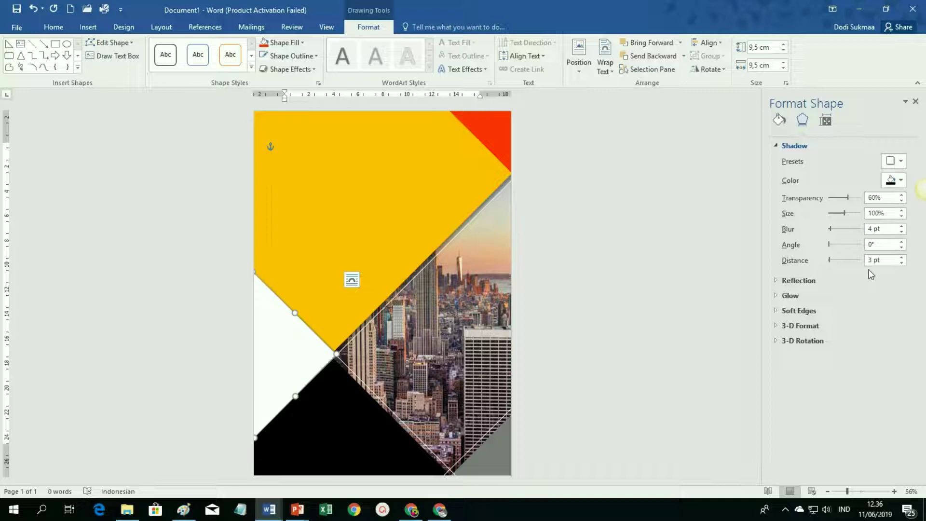
pyautogui.click(901, 258)
pyautogui.click(902, 258)
pyautogui.click(902, 258)
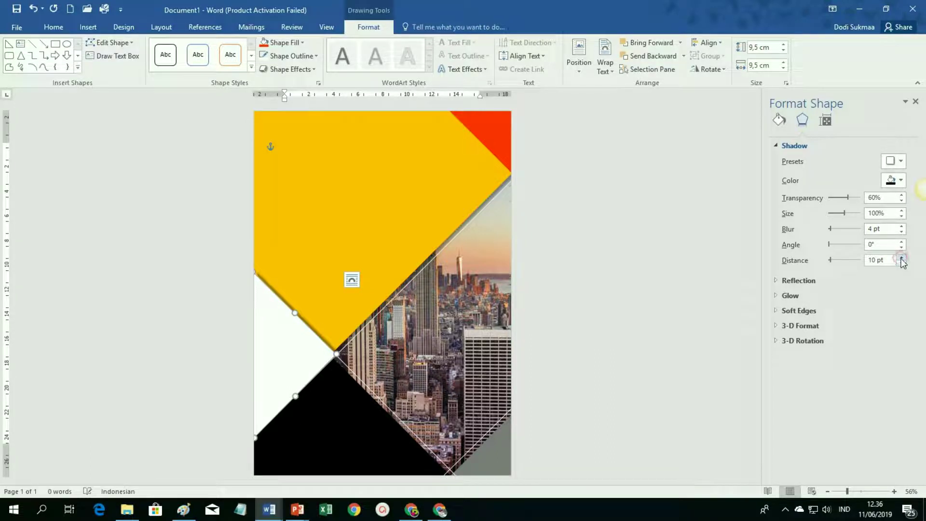
pyautogui.click(901, 226)
pyautogui.click(901, 226)
pyautogui.click(901, 226)
pyautogui.click(901, 226)
pyautogui.click(901, 225)
pyautogui.click(901, 226)
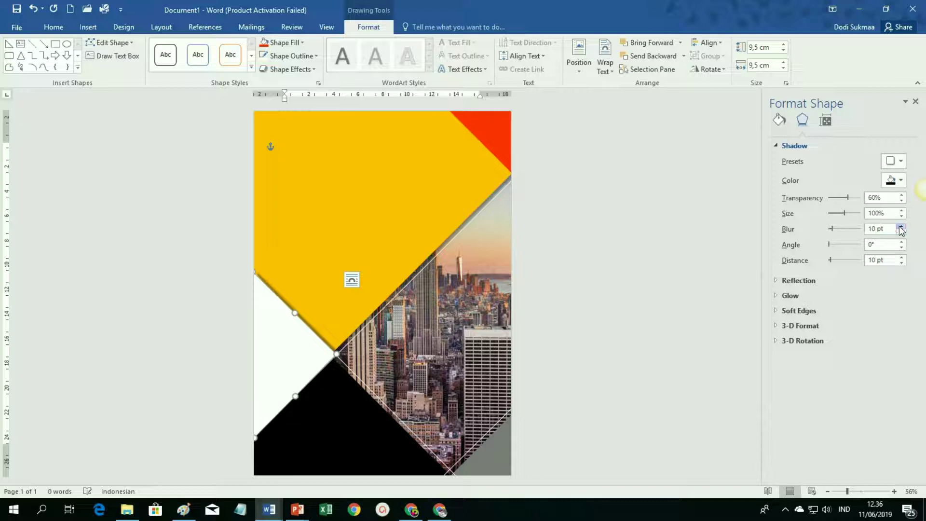
pyautogui.click(655, 316)
# - Add a drop shadow with 10 pt distance to the small shape at the page's bottom right
pyautogui.click(490, 451)
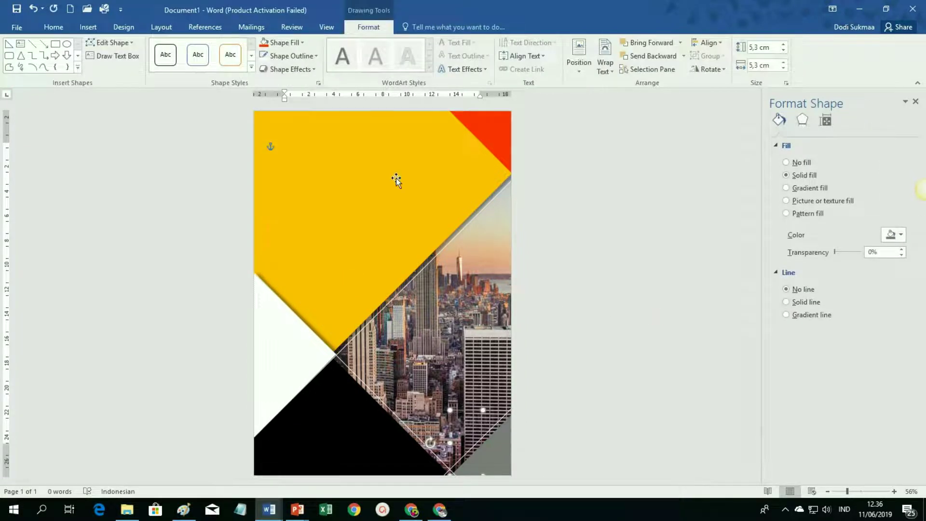
pyautogui.click(313, 71)
pyautogui.click(406, 251)
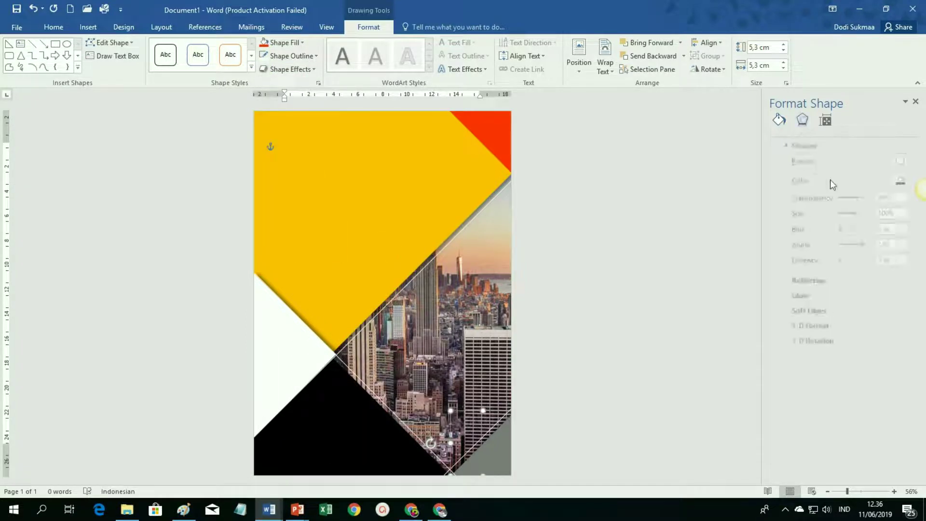
pyautogui.click(902, 258)
pyautogui.click(901, 257)
pyautogui.click(902, 257)
pyautogui.click(902, 257)
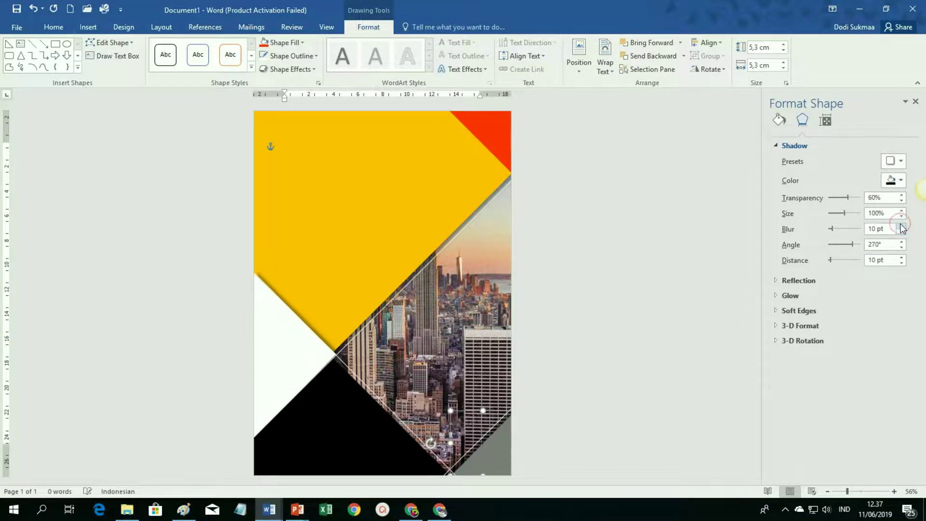
pyautogui.click(571, 333)
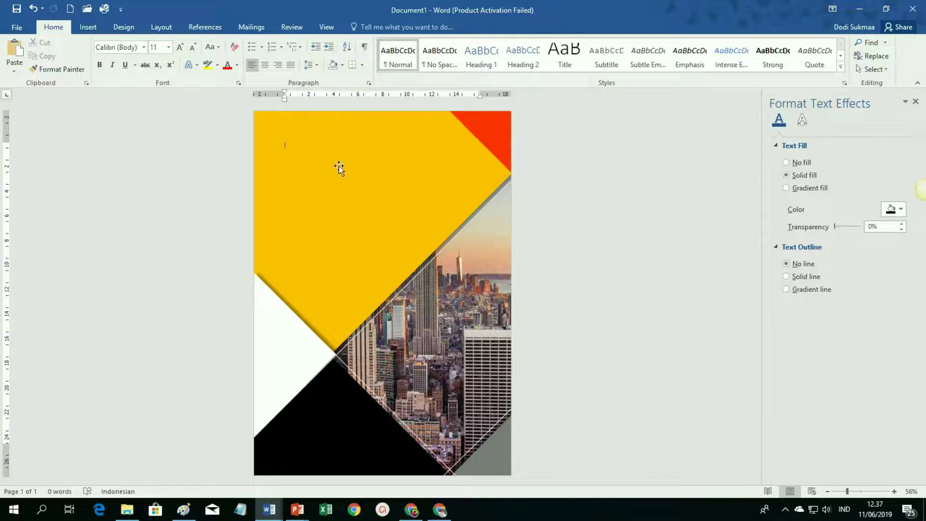
# - Insert a first-style WordArt box onto the gold area and type 'Teks Judul' as the title
pyautogui.click(294, 346)
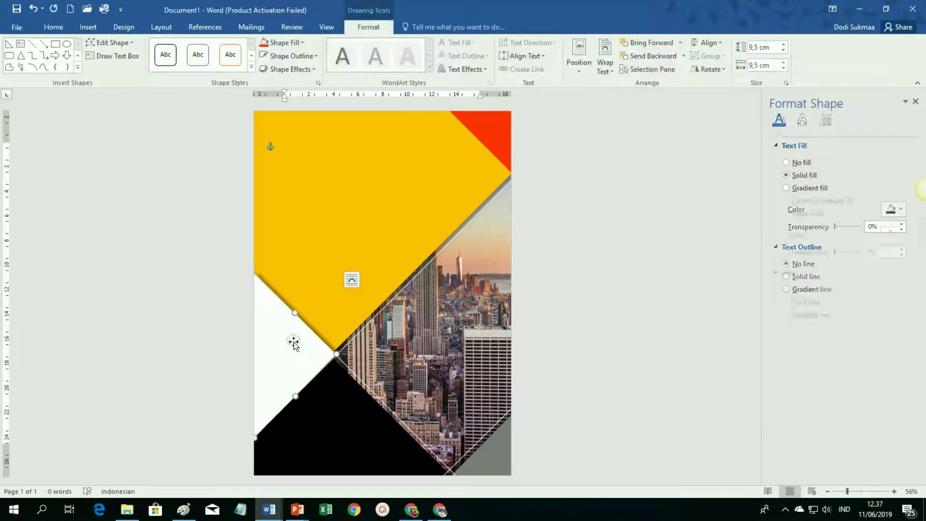
pyautogui.click(621, 241)
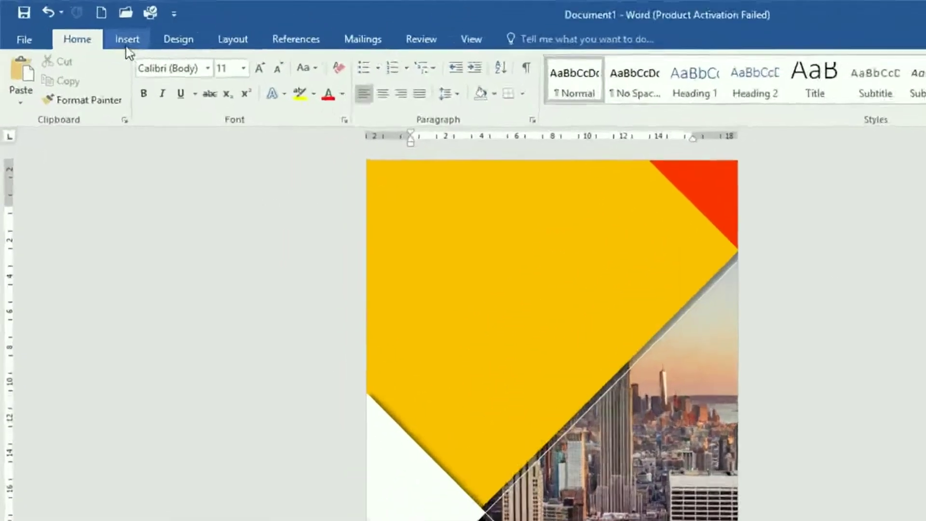
pyautogui.click(128, 41)
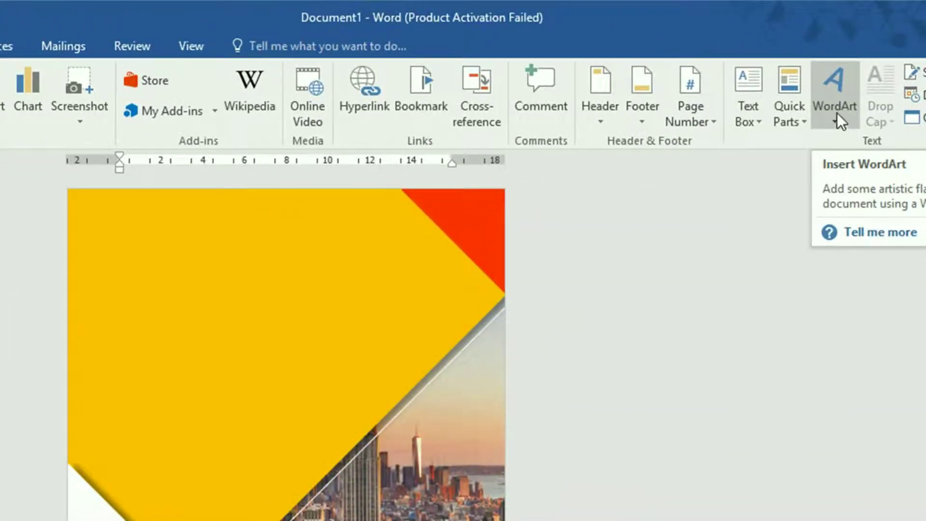
pyautogui.click(838, 115)
pyautogui.click(839, 167)
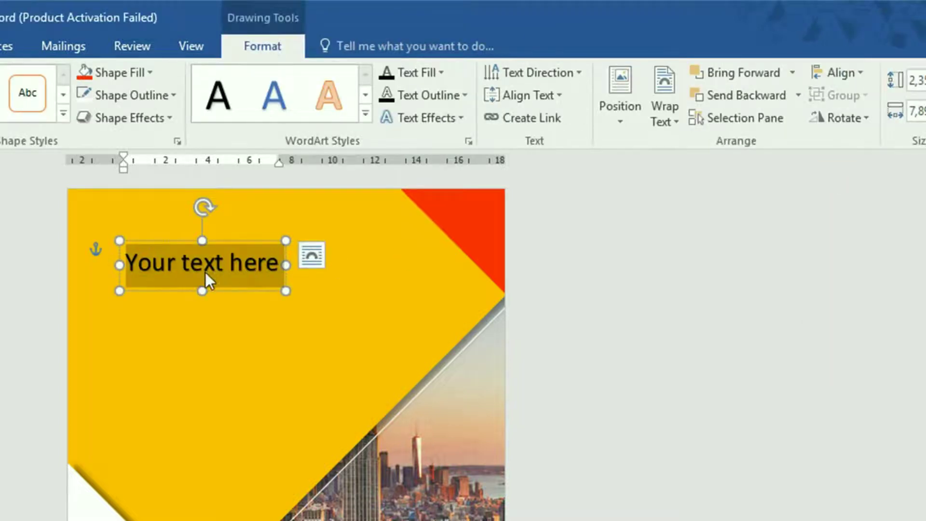
pyautogui.moveTo(216, 290); pyautogui.dragTo(254, 355)
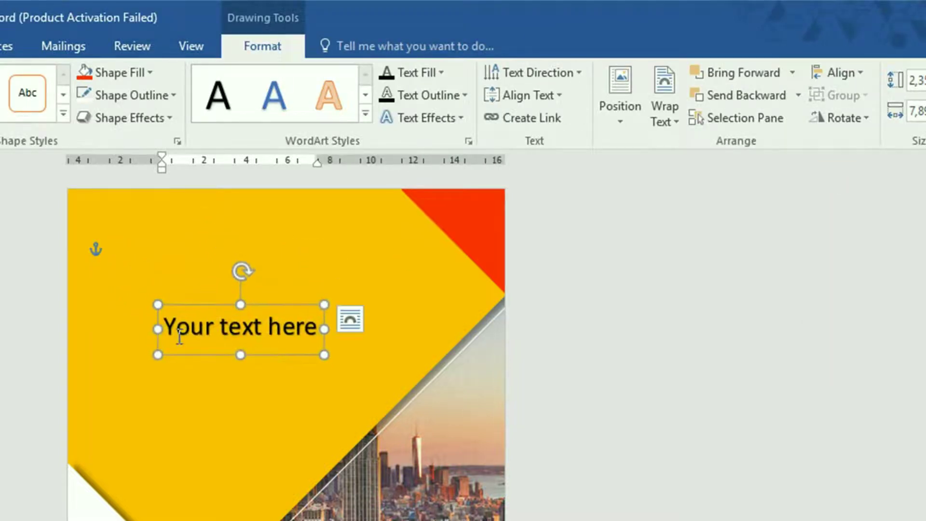
pyautogui.write('Teks Judul')
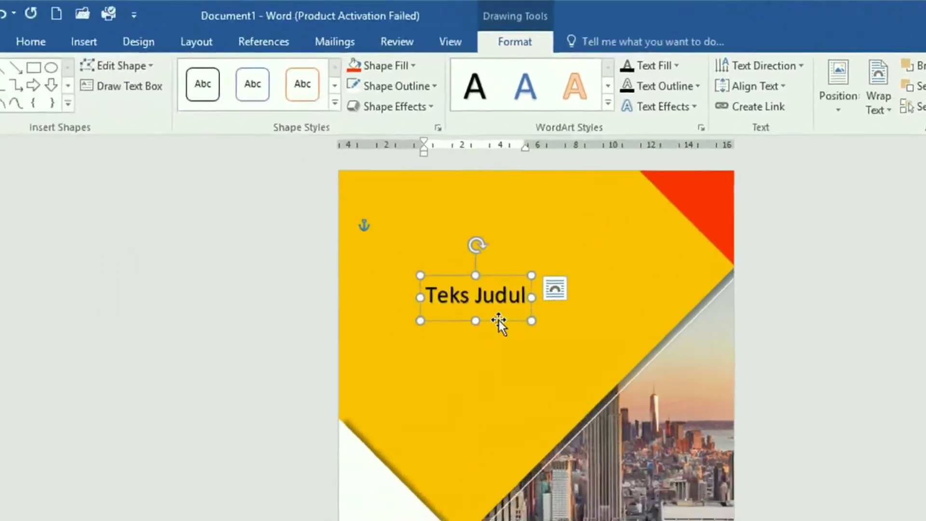
pyautogui.click(498, 321)
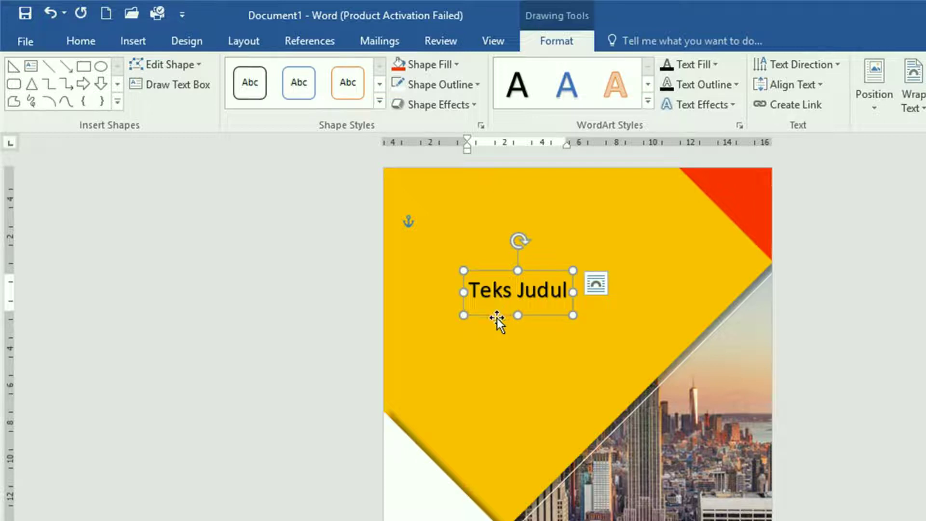
pyautogui.click(83, 41)
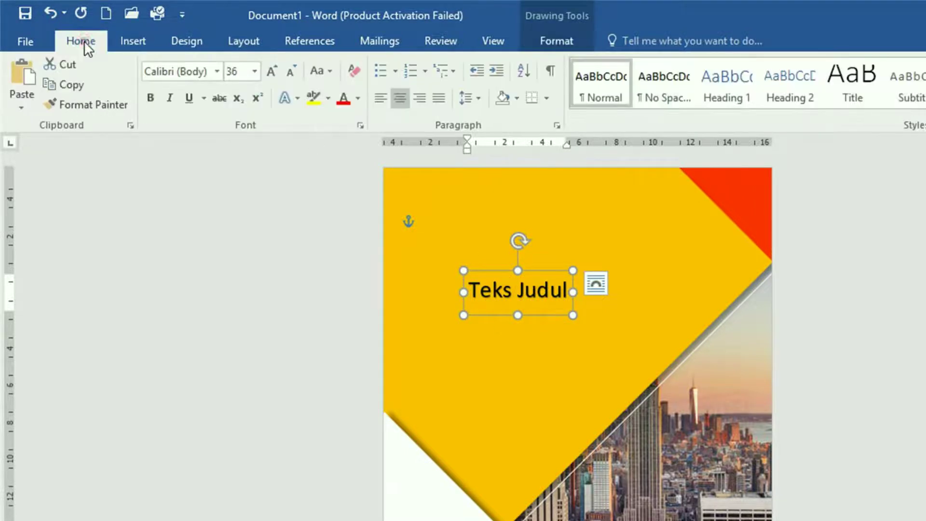
pyautogui.click(217, 72)
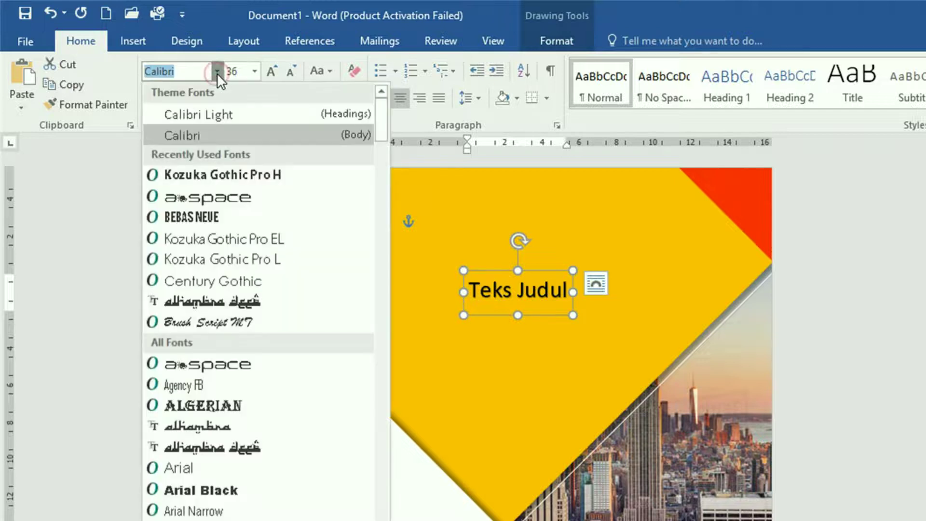
# - Set the title to Kozuka Gothic, 72 pt, in white
pyautogui.click(244, 175)
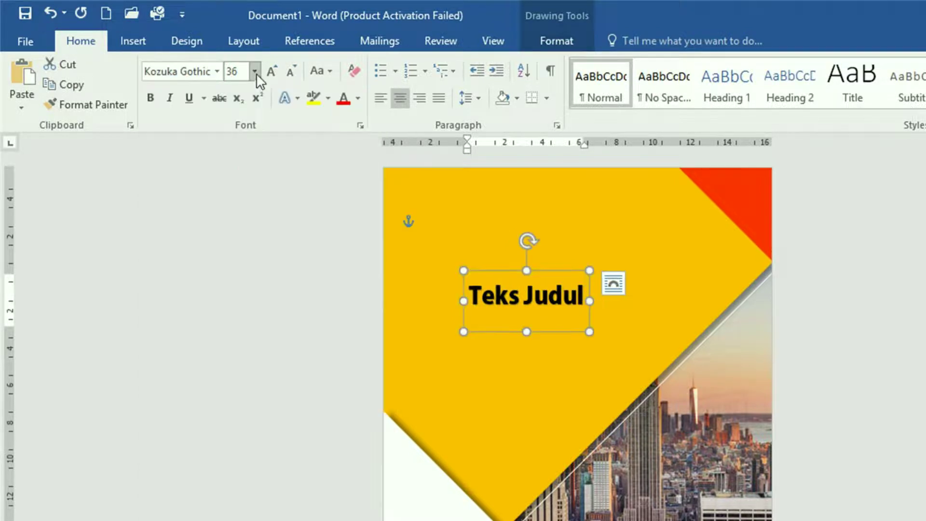
pyautogui.click(255, 71)
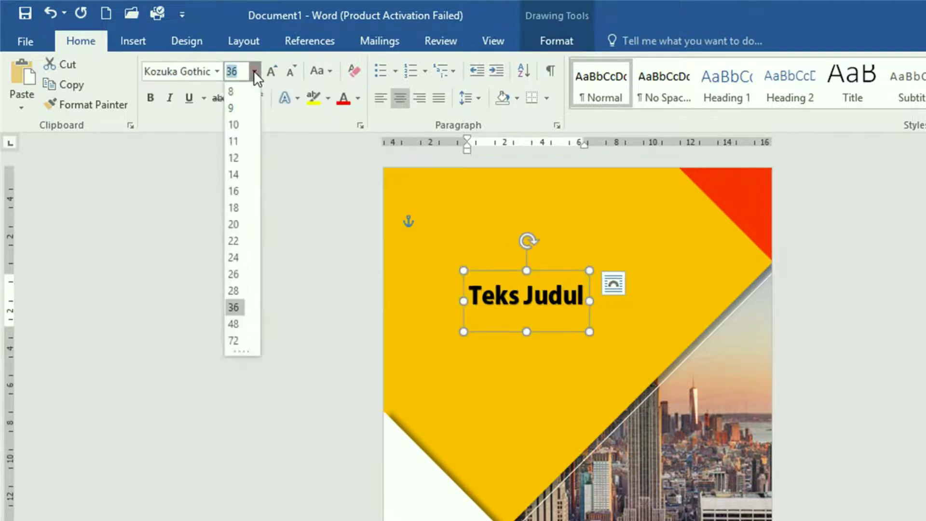
pyautogui.click(236, 343)
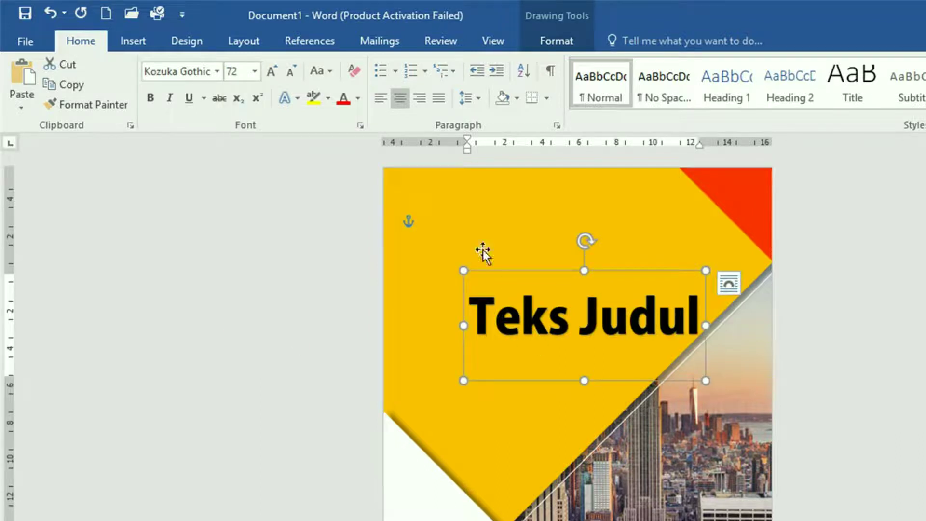
pyautogui.click(357, 100)
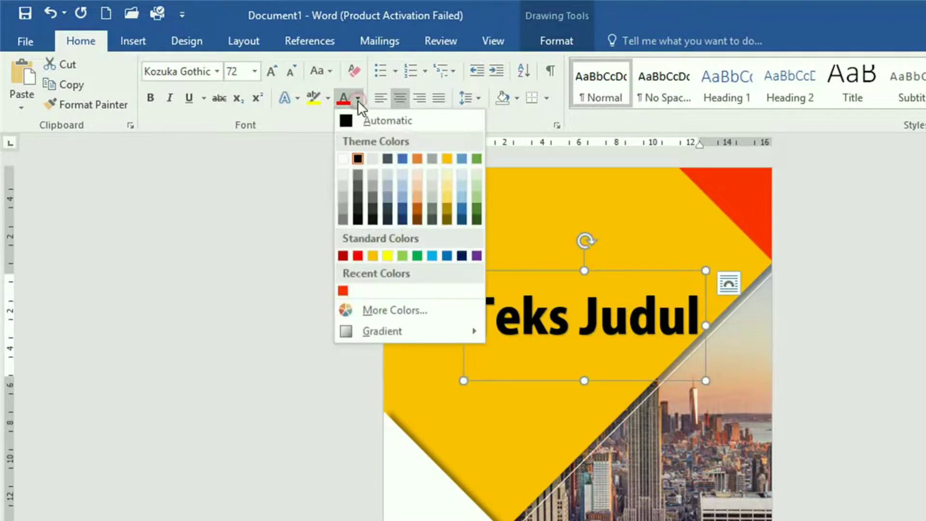
pyautogui.click(343, 161)
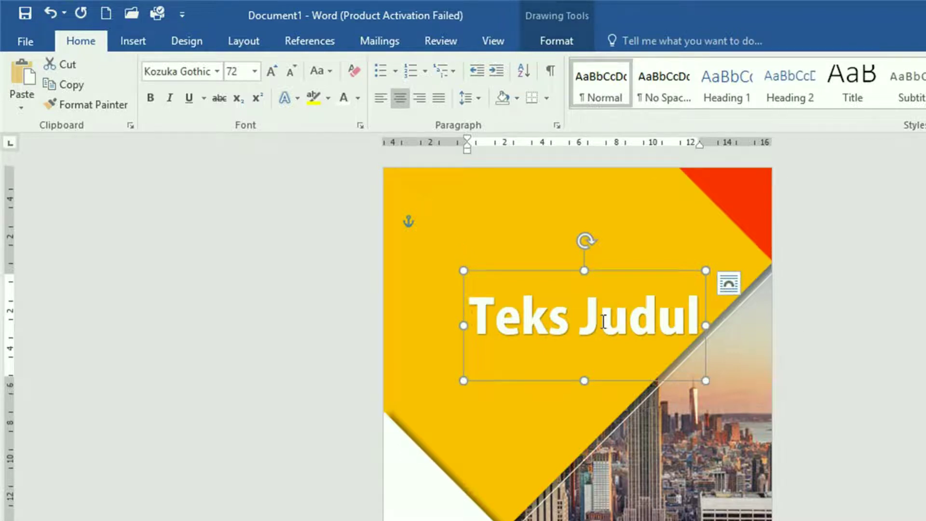
# - Color the word 'Judul' red and set 'Teks' in thin Kozuka Gothic EL
pyautogui.moveTo(587, 326); pyautogui.dragTo(700, 326)
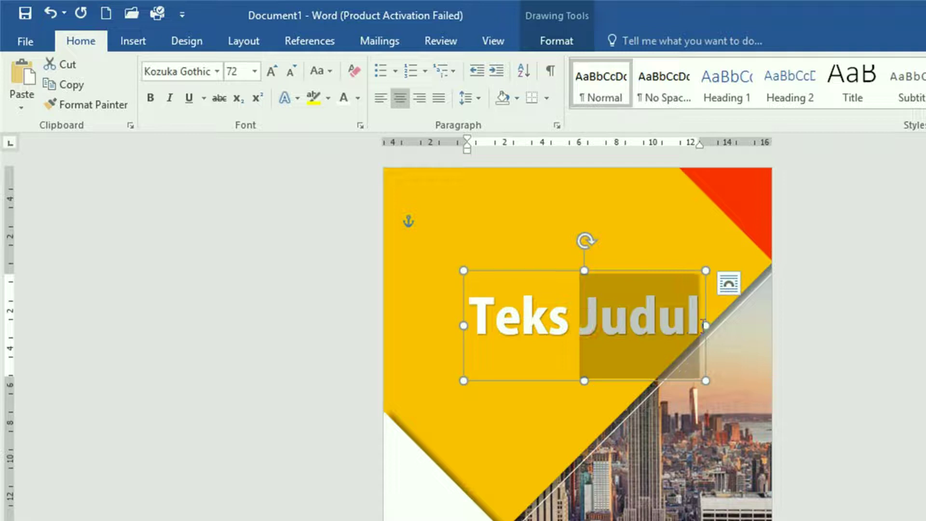
pyautogui.click(358, 98)
pyautogui.click(343, 291)
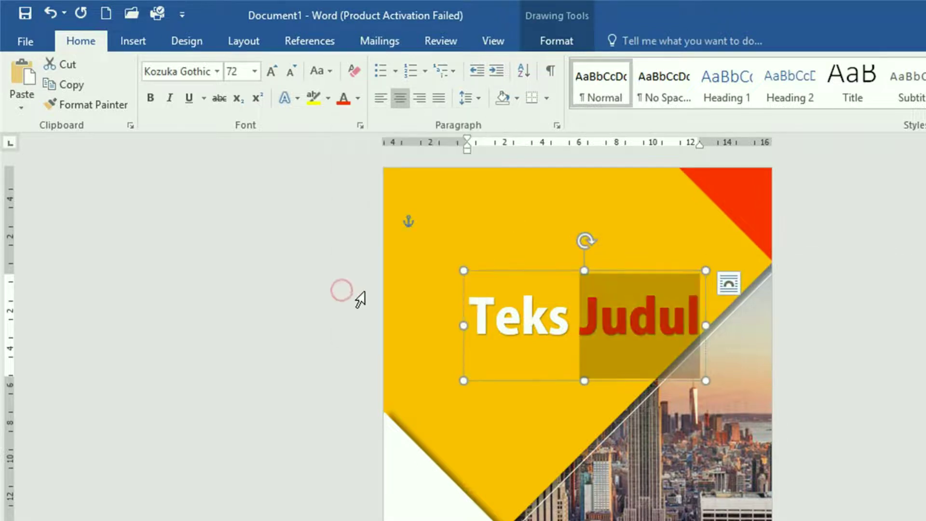
pyautogui.click(489, 330)
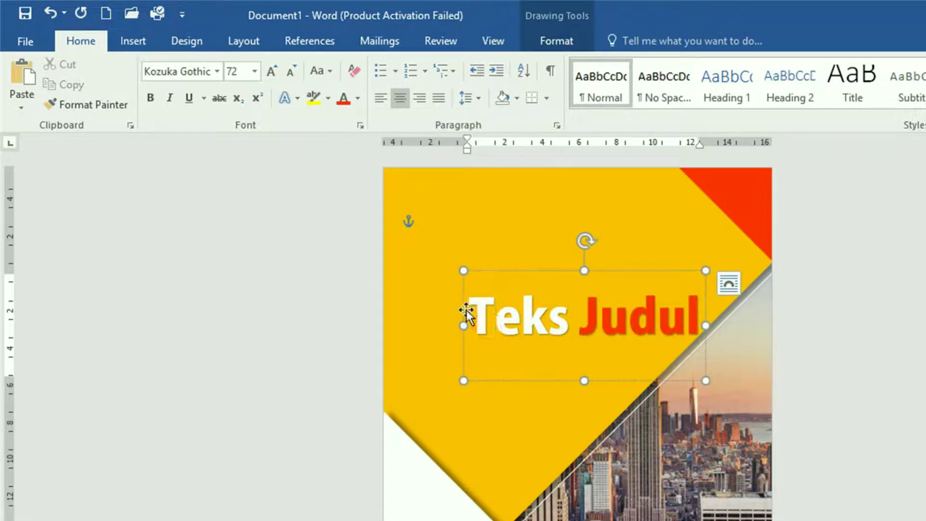
pyautogui.moveTo(469, 316); pyautogui.dragTo(564, 324)
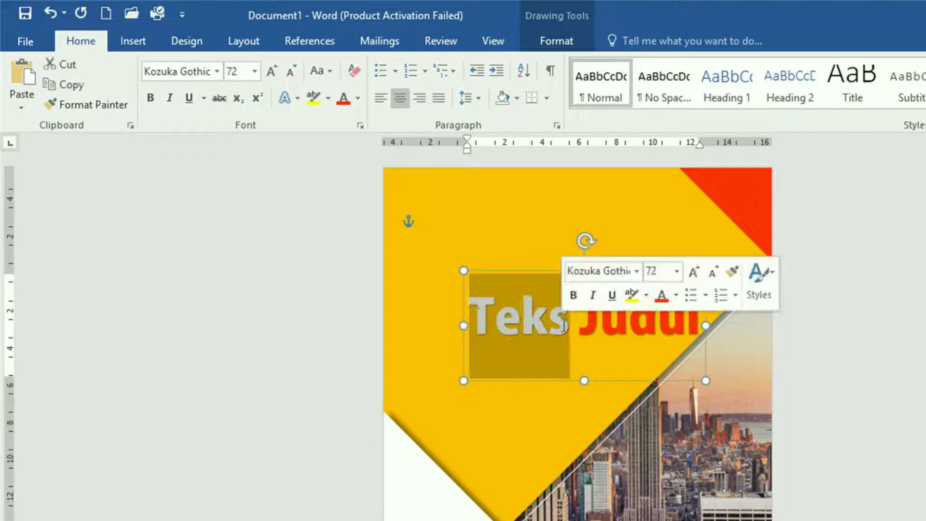
pyautogui.click(216, 72)
pyautogui.click(256, 234)
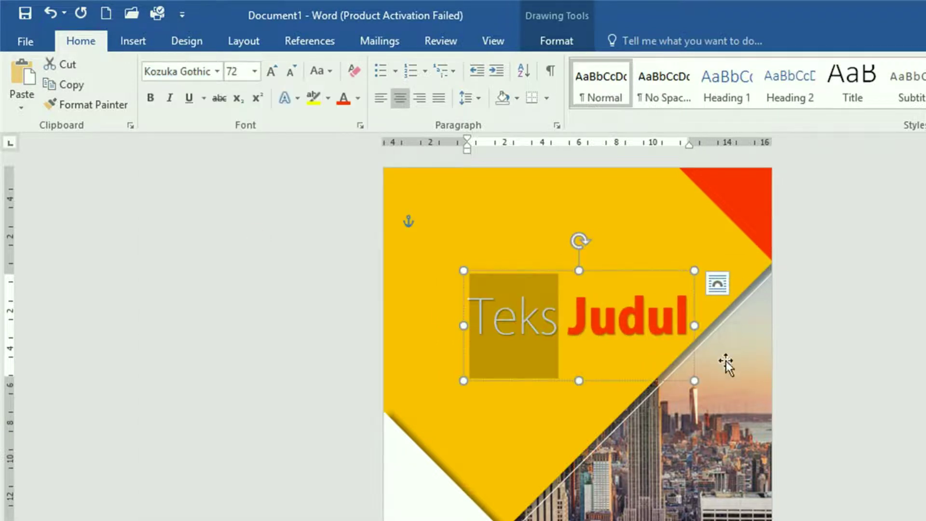
# - Move the title box up and to the right
pyautogui.click(860, 388)
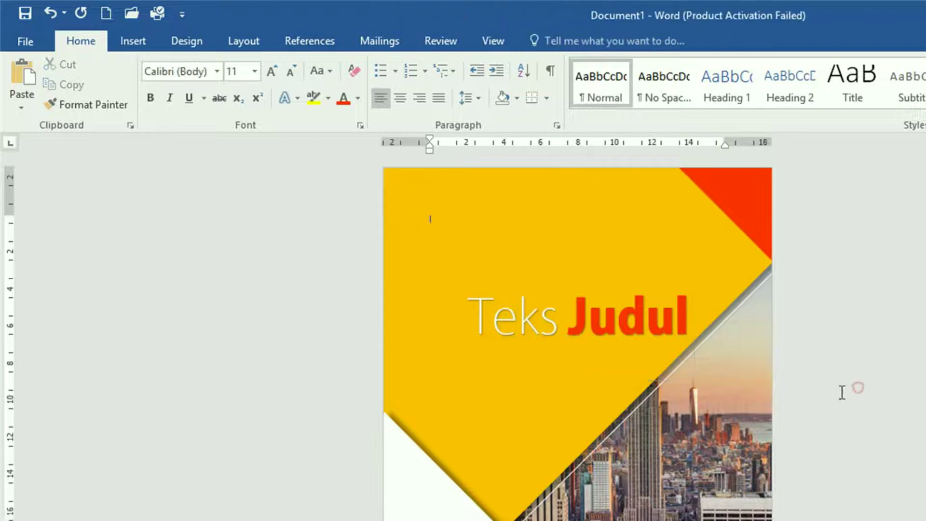
pyautogui.click(589, 335)
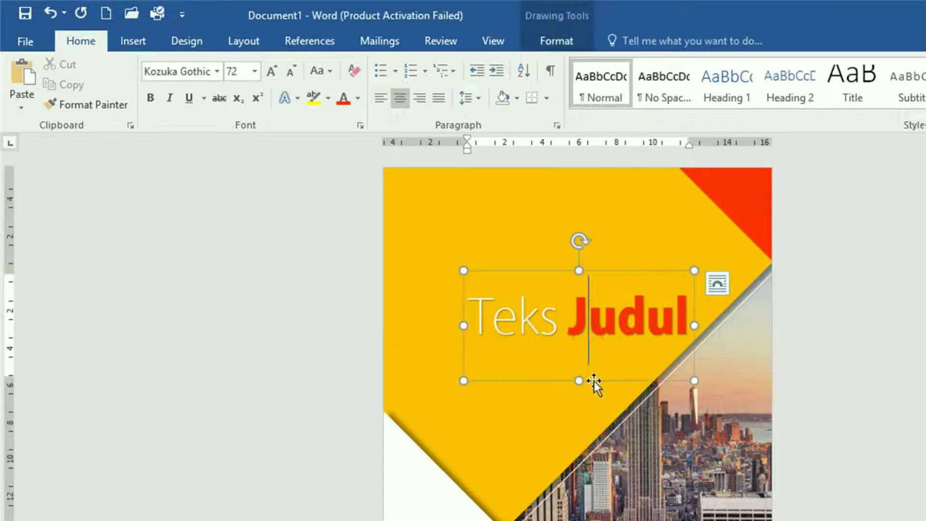
pyautogui.moveTo(594, 380)
pyautogui.mouseDown()
pyautogui.moveTo(617, 326)
pyautogui.moveTo(637, 326)
pyautogui.mouseUp()
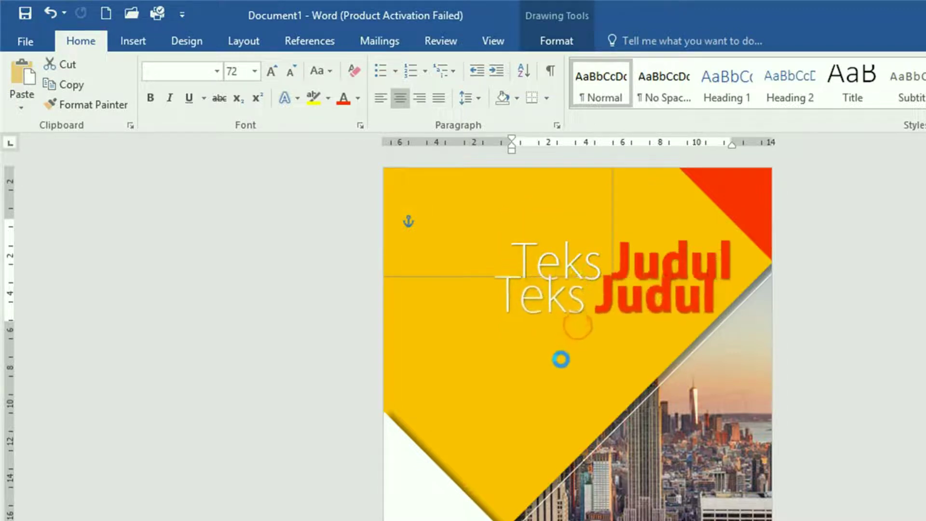
# - Duplicate the title as a 36 pt 'Keterangan Tambahan' subtitle aligned under it
pyautogui.moveTo(578, 325); pyautogui.dragTo(534, 375)
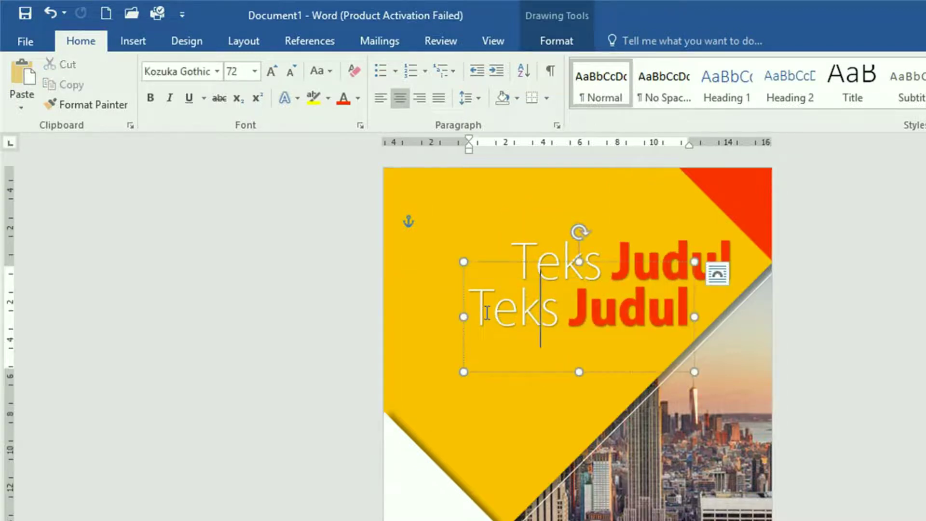
pyautogui.click(254, 71)
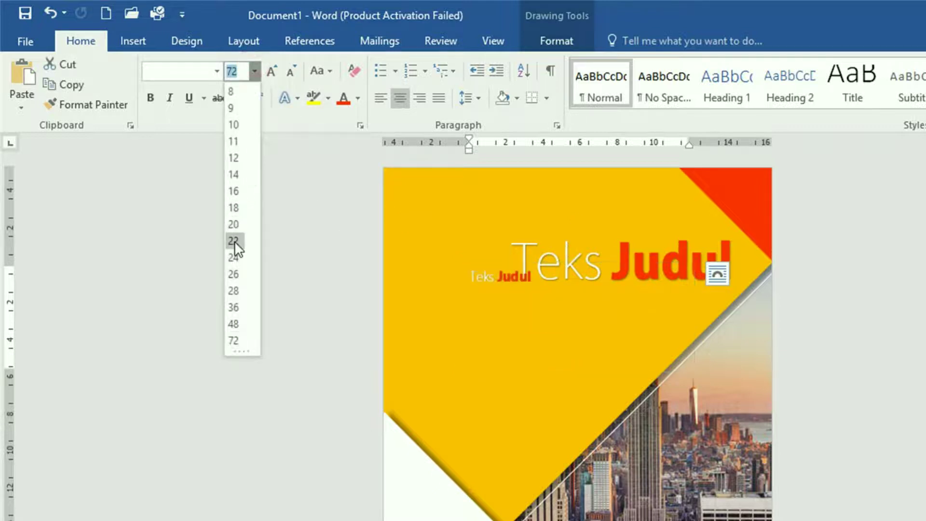
pyautogui.click(234, 307)
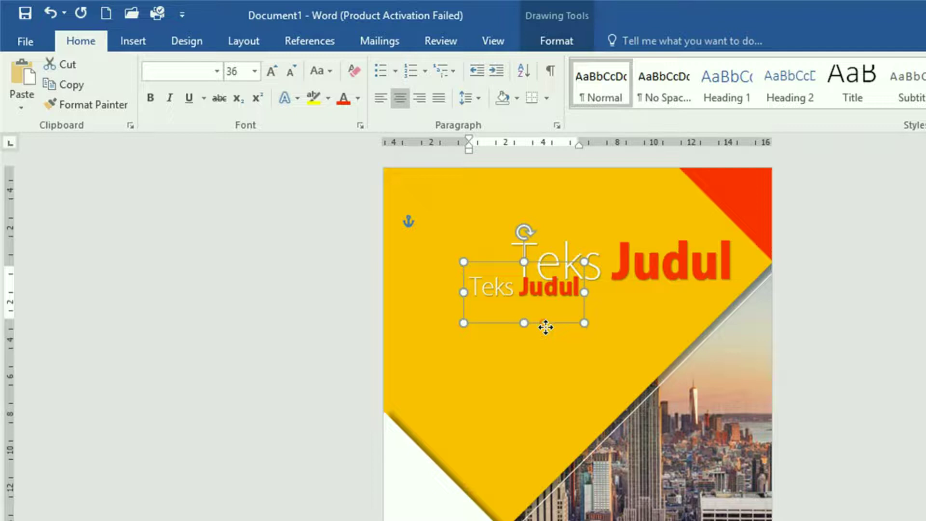
pyautogui.press('Delete')
pyautogui.write('Keterangan Tambahan')
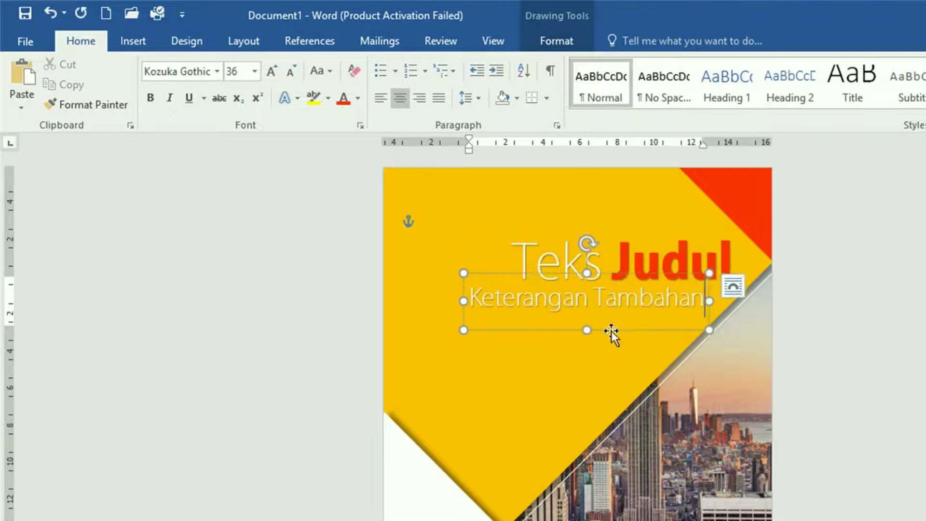
pyautogui.moveTo(612, 331); pyautogui.dragTo(625, 323)
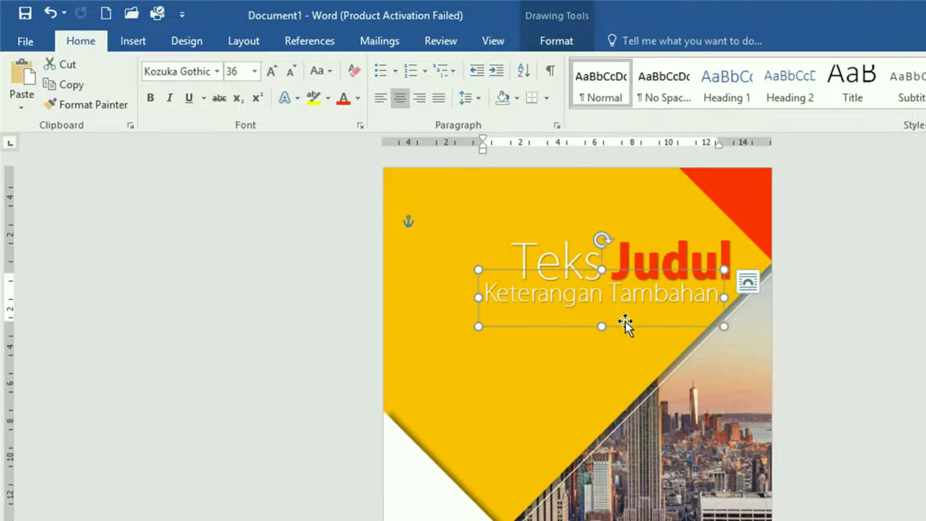
# - Duplicate the subtitle as a 'Nama Penulis' author line placed beneath it
pyautogui.moveTo(625, 322); pyautogui.dragTo(606, 349)
pyautogui.press('Delete')
pyautogui.write('Nama Penulis')
pyautogui.moveTo(534, 372); pyautogui.dragTo(578, 363)
# - Make the subtitle text black and nudge the 'Teks Judul' box up and left
pyautogui.click(490, 294)
pyautogui.click(358, 97)
pyautogui.click(358, 145)
pyautogui.moveTo(643, 227); pyautogui.dragTo(608, 217)
pyautogui.click(888, 381)
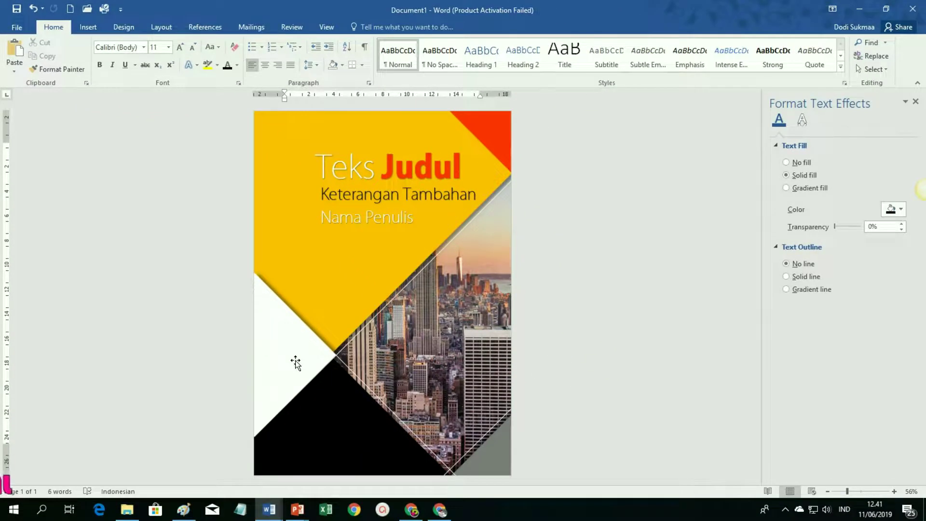
# - Make '2019' orange-red on the white triangle and copy the 'Nama Penulis' line onto the black area
pyautogui.click(414, 167)
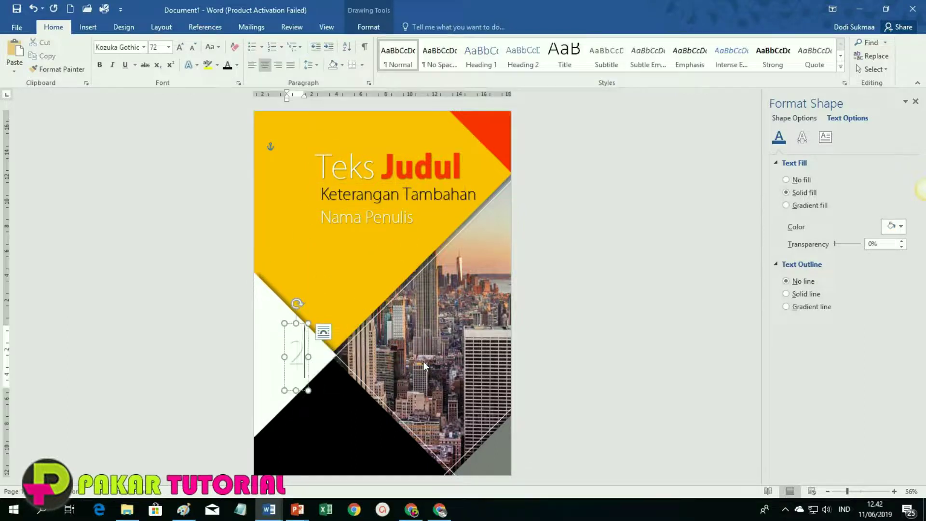
pyautogui.moveTo(316, 305); pyautogui.dragTo(338, 323)
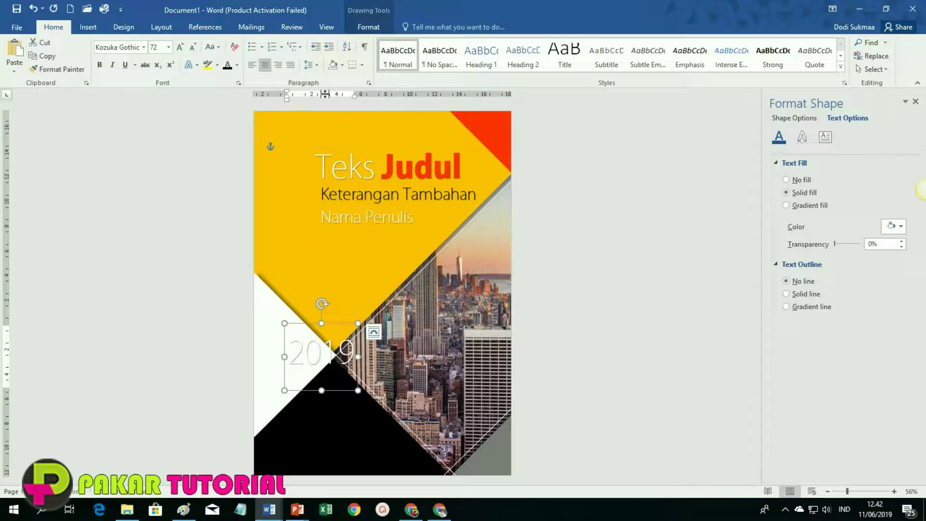
pyautogui.click(237, 64)
pyautogui.click(229, 188)
pyautogui.moveTo(317, 326); pyautogui.dragTo(310, 337)
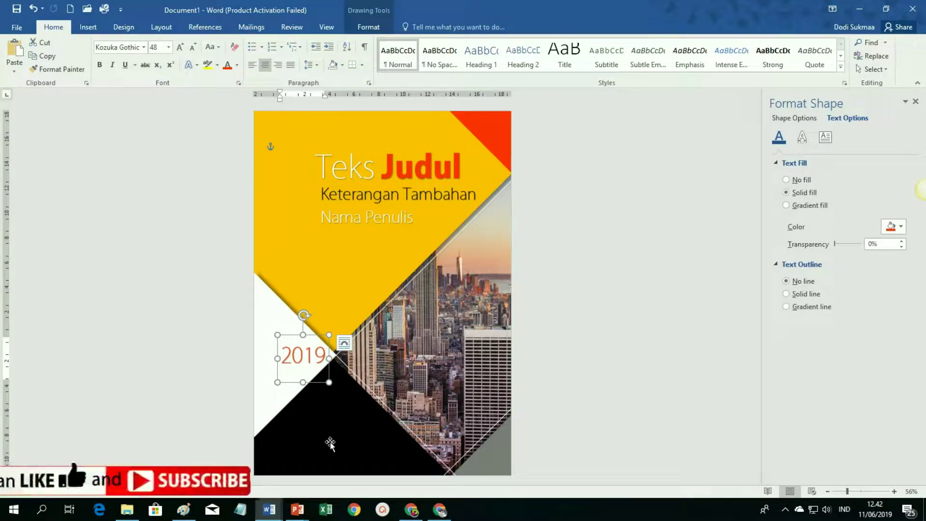
pyautogui.click(371, 217)
pyautogui.moveTo(343, 240); pyautogui.dragTo(309, 452)
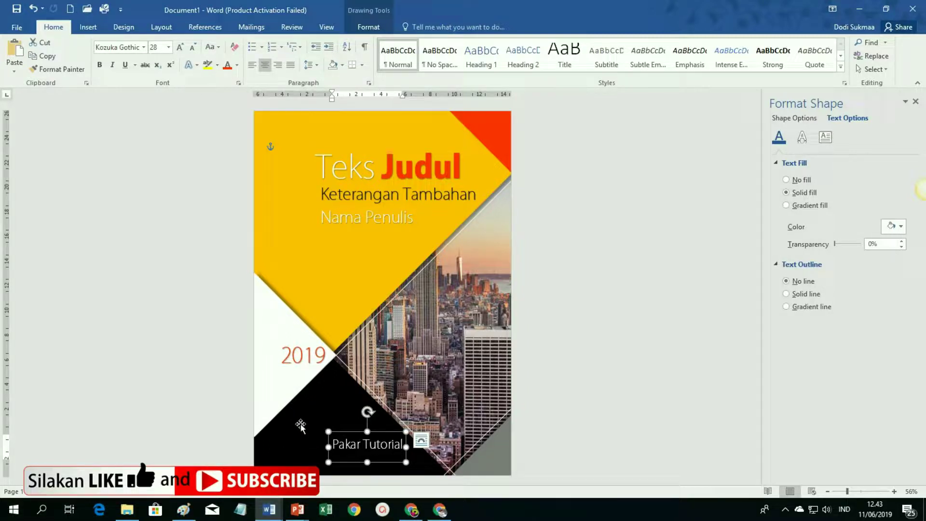
# - Create a new blank document and bring the File Explorer GRAFIS folder forward
pyautogui.click(70, 11)
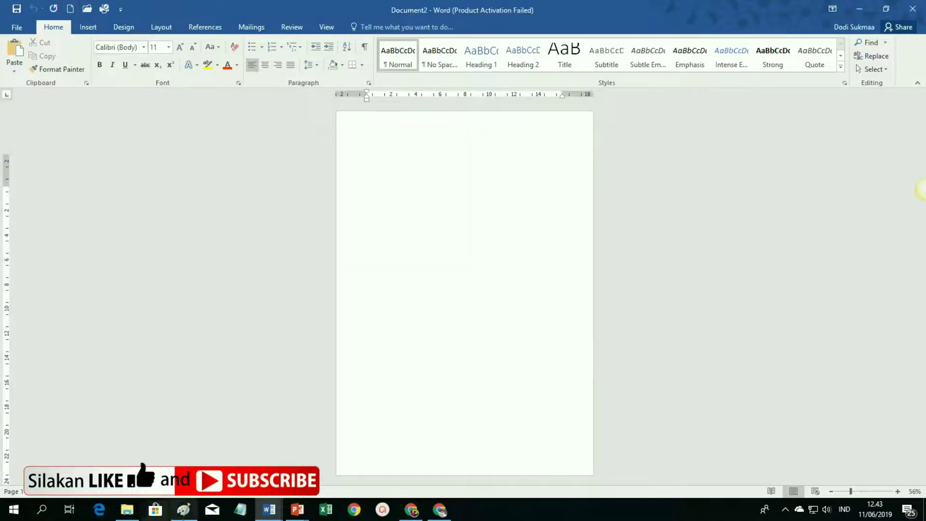
pyautogui.click(124, 512)
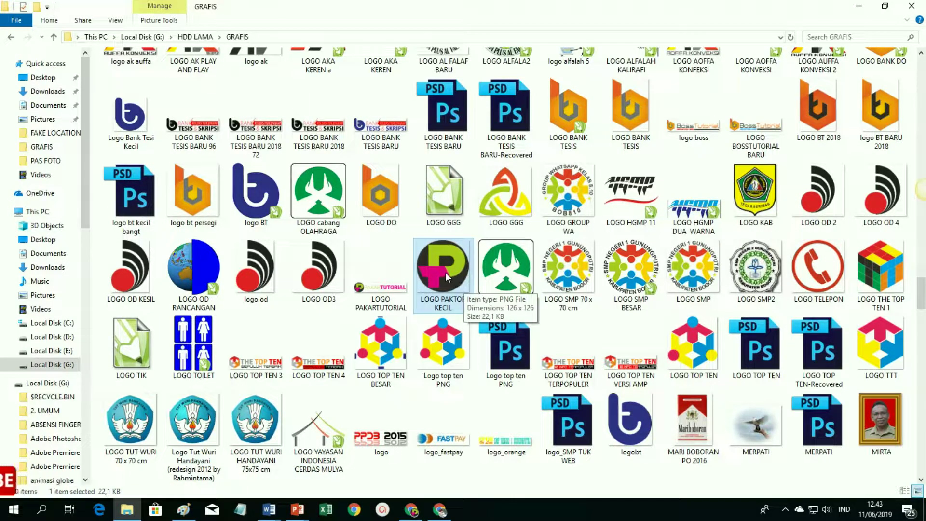
# - Copy the LOGO PAKTOR KECIL image file and switch to the blank Document2
pyautogui.rightClick(448, 276)
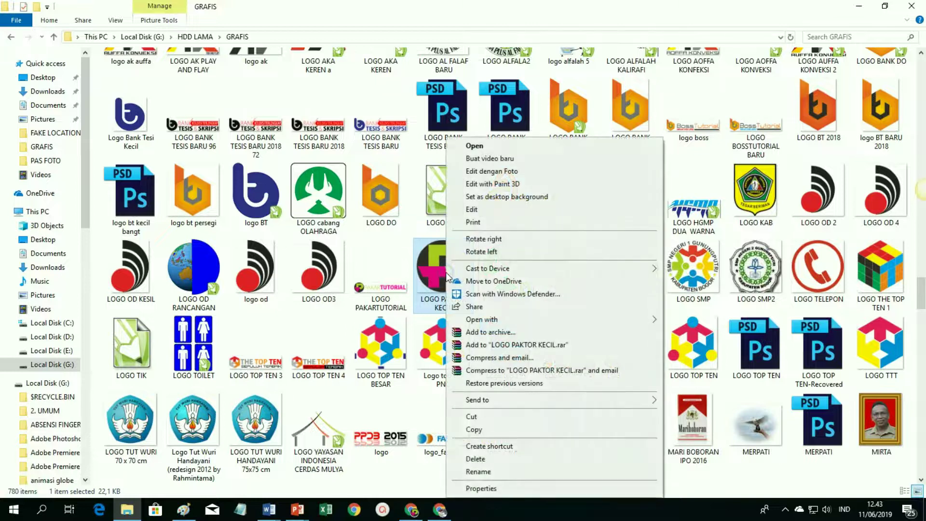
pyautogui.click(493, 430)
pyautogui.click(269, 510)
pyautogui.click(457, 475)
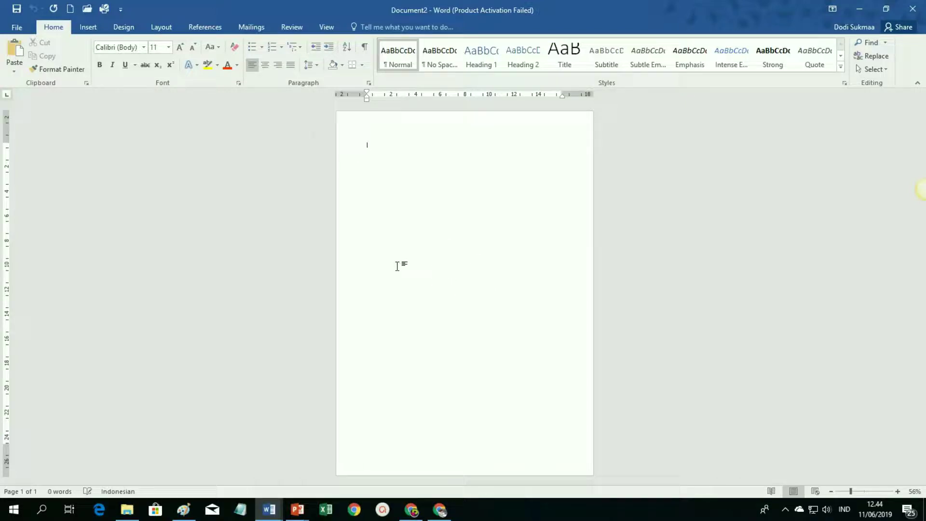
# - Paste the logo into Document2 and set its text wrapping to In Front of Text
pyautogui.hotkey('ctrl', 'v')
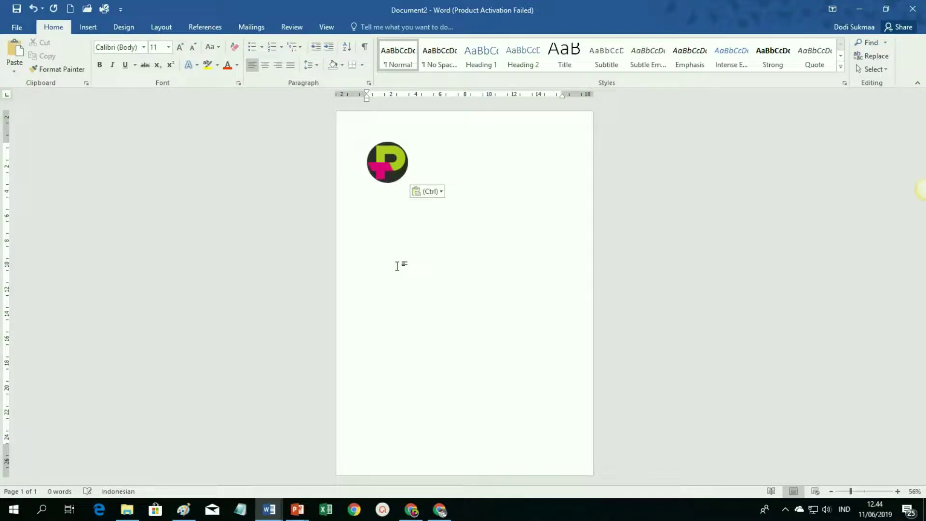
pyautogui.click(386, 167)
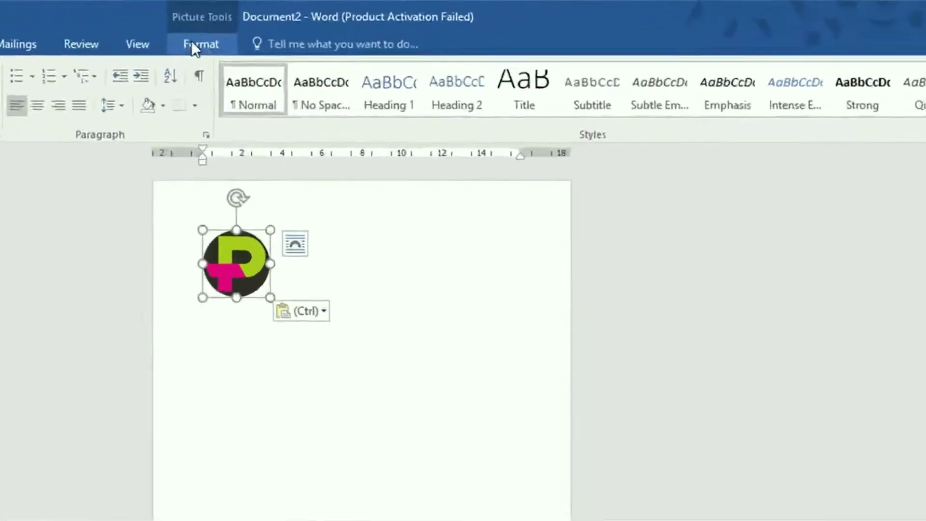
pyautogui.click(192, 43)
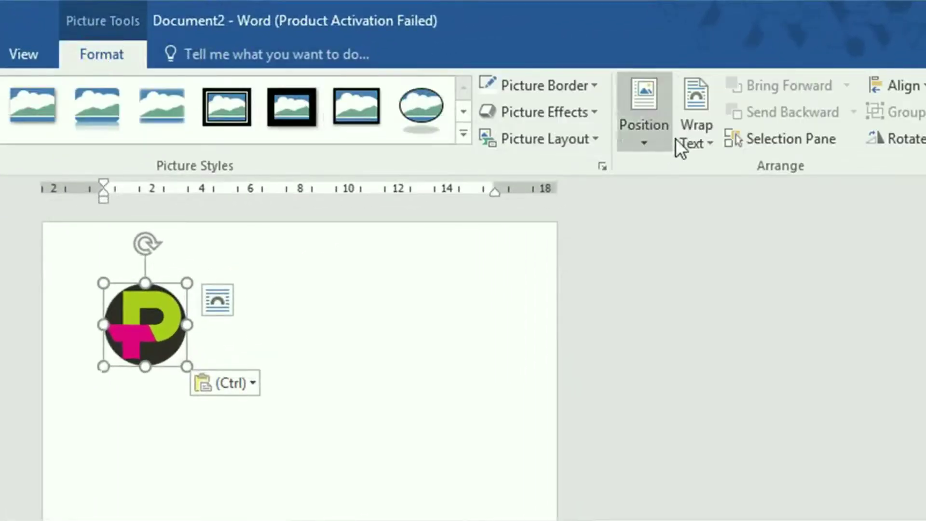
pyautogui.click(711, 141)
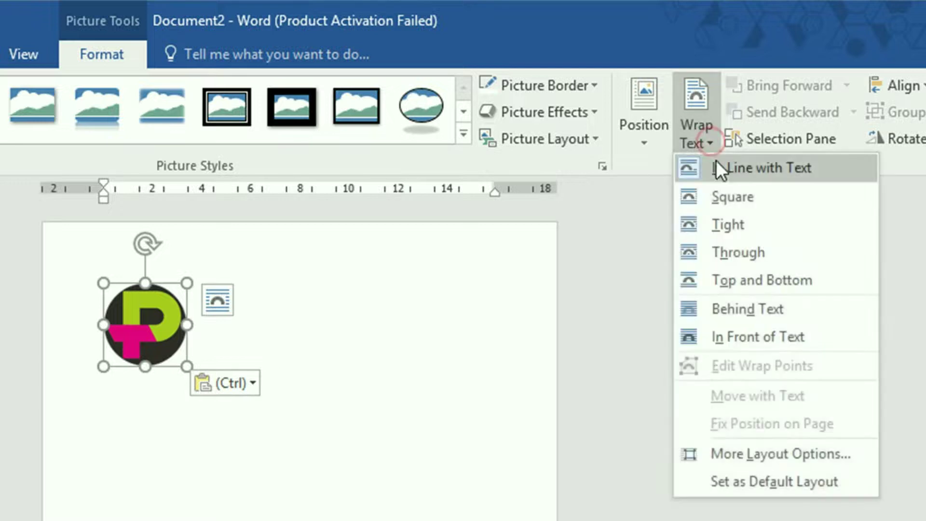
pyautogui.click(760, 336)
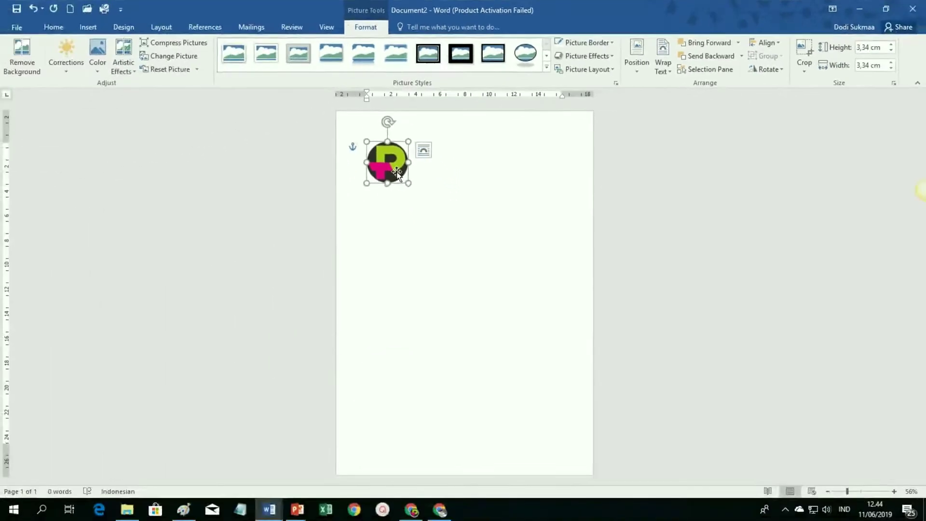
# - Copy the floating logo and switch back to the cover document
pyautogui.click(53, 27)
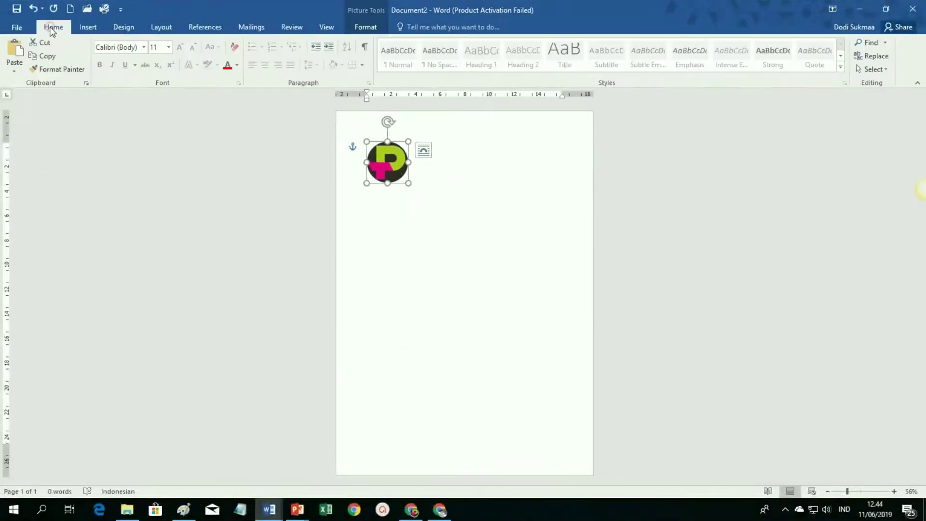
pyautogui.click(43, 57)
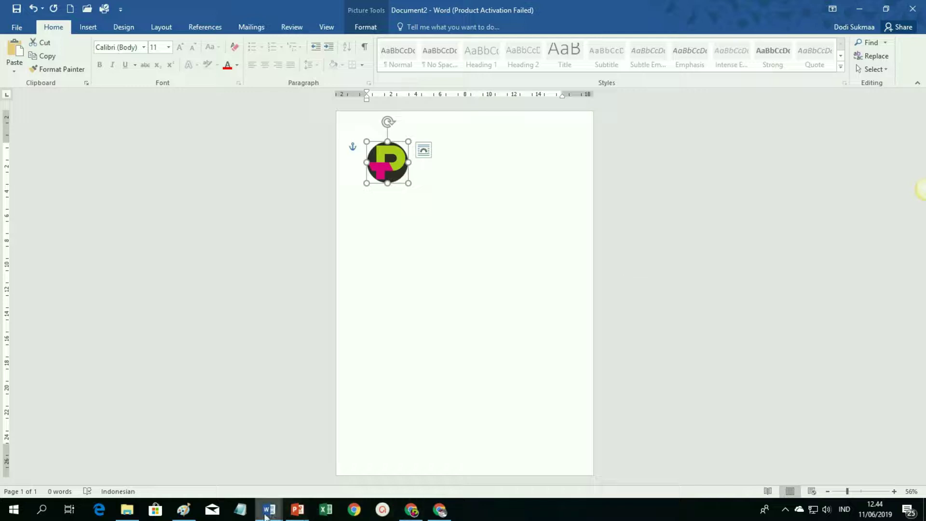
pyautogui.moveTo(268, 510)
pyautogui.click(328, 461)
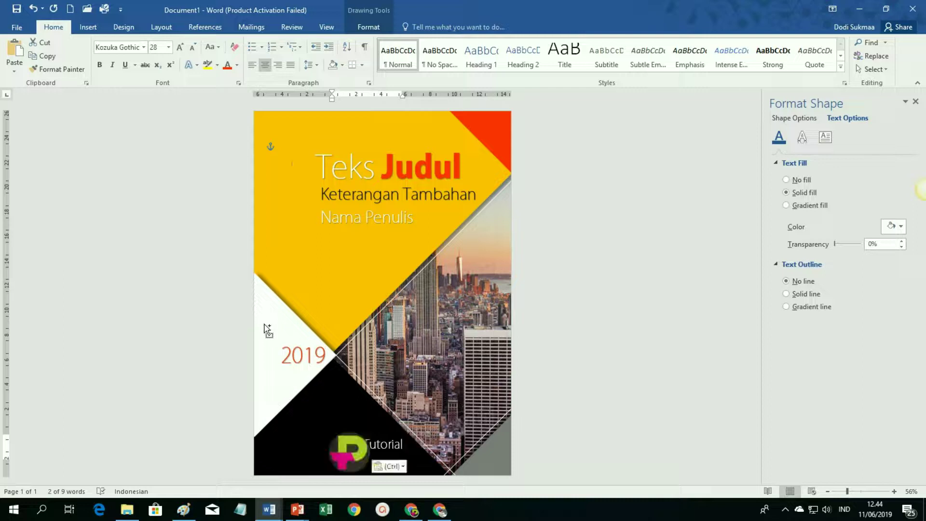
# - Paste the logo onto the cover, moved beside 'Pakar Tutorial' and shrunk
pyautogui.hotkey('ctrl', 'v')
pyautogui.moveTo(358, 470); pyautogui.dragTo(305, 462)
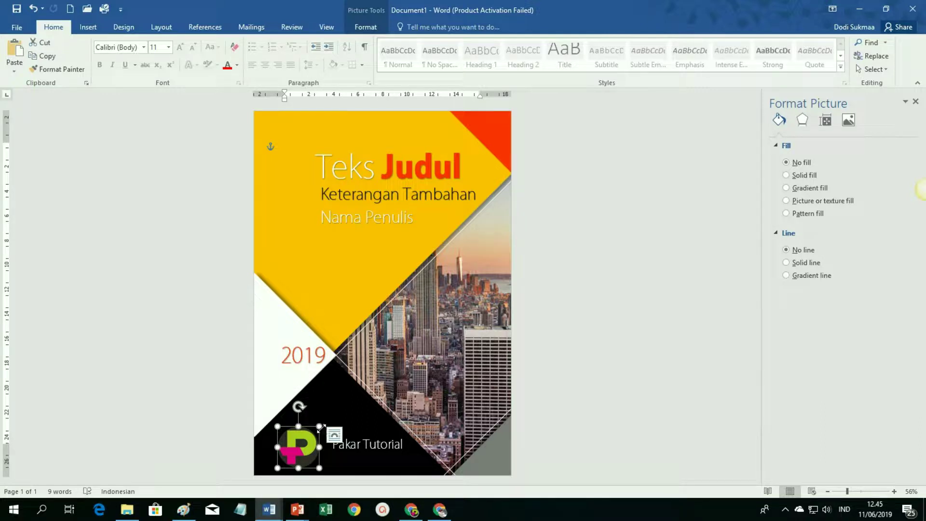
pyautogui.moveTo(320, 426)
pyautogui.mouseDown()
pyautogui.moveTo(303, 448)
pyautogui.moveTo(320, 438)
pyautogui.mouseUp()
# - Move 'Pakar Tutorial' next to the logo and copy it to the lower-right corner
pyautogui.click(362, 444)
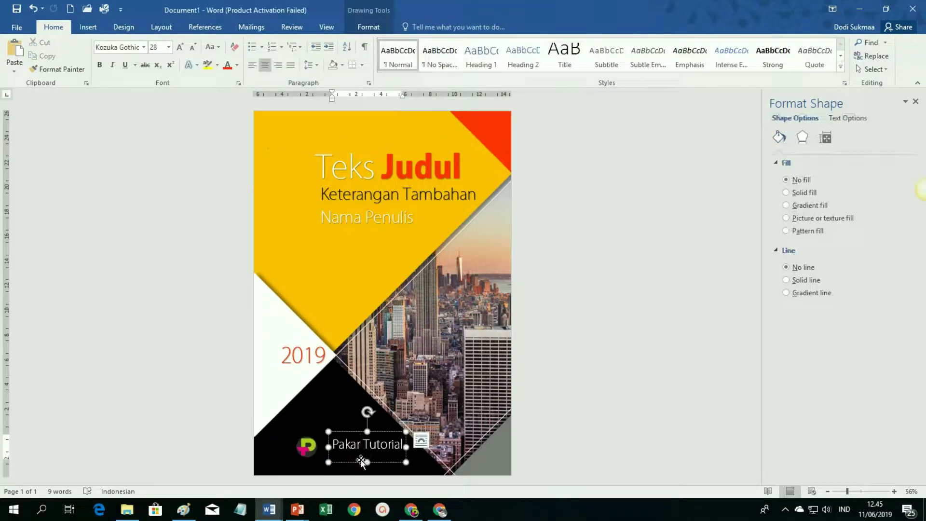
pyautogui.moveTo(361, 462); pyautogui.dragTo(341, 466)
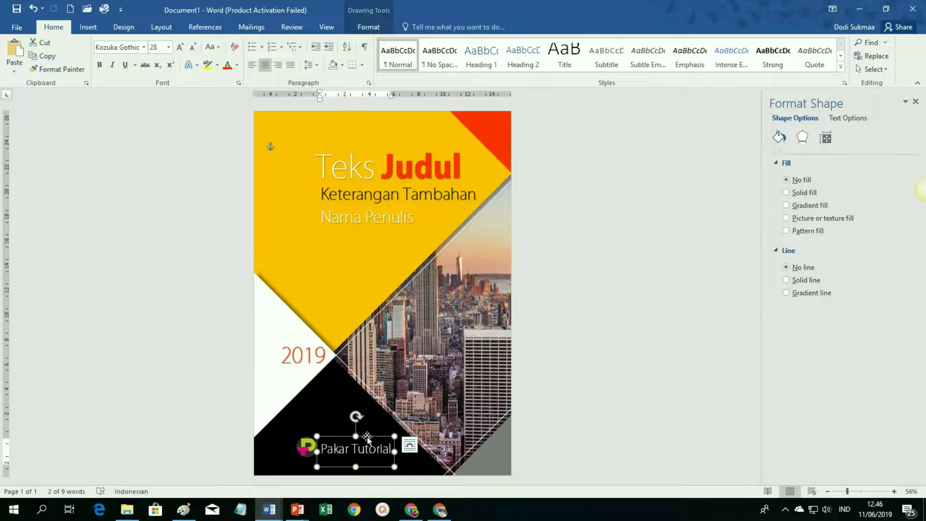
pyautogui.moveTo(367, 434)
pyautogui.mouseDown()
pyautogui.moveTo(490, 433)
pyautogui.moveTo(521, 455)
pyautogui.mouseUp()
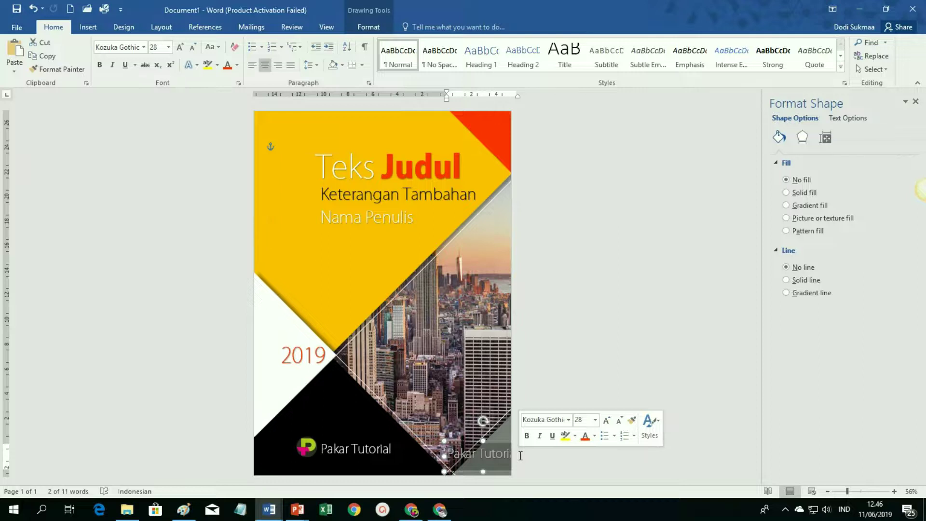
# - Replace the lower-right copy with 'MAKALAH' in Bebas Neue, rotated about 45° along the grey corner's diagonal
pyautogui.write('MAKALAH')
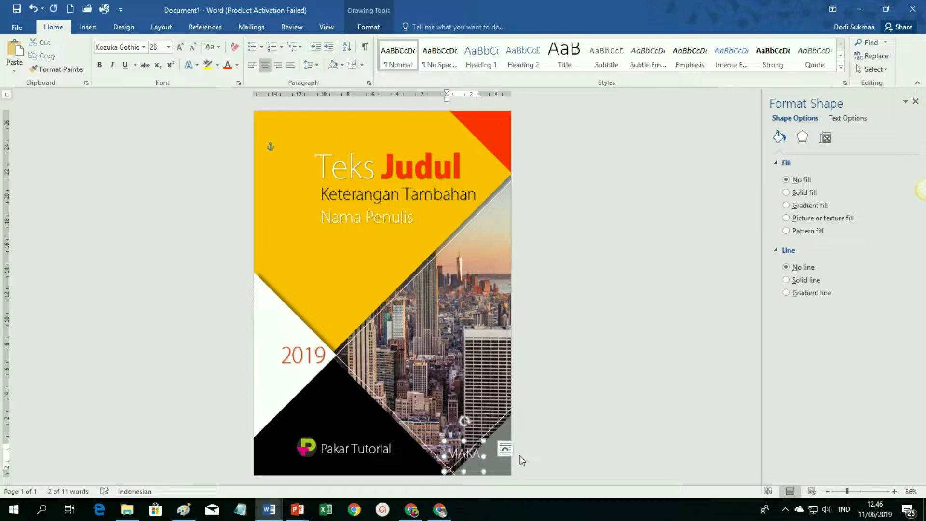
pyautogui.doubleClick(462, 452)
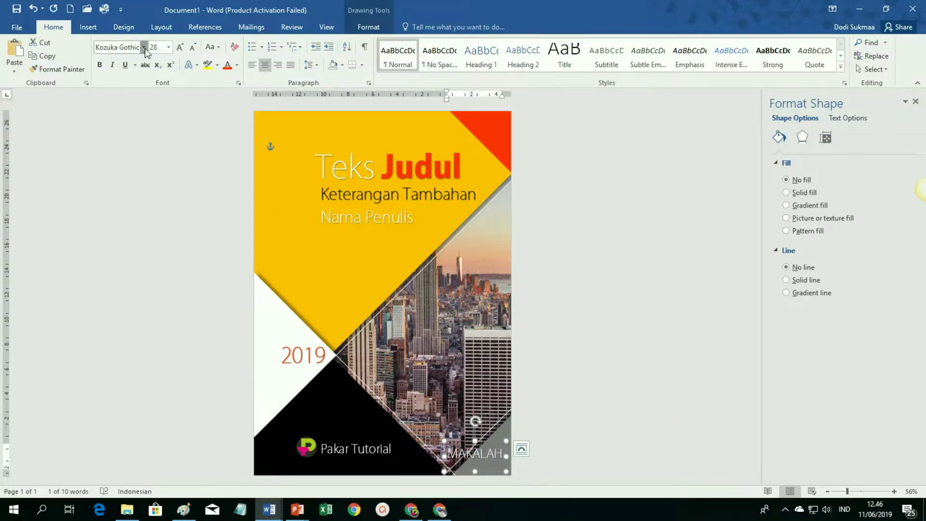
pyautogui.click(143, 47)
pyautogui.click(133, 140)
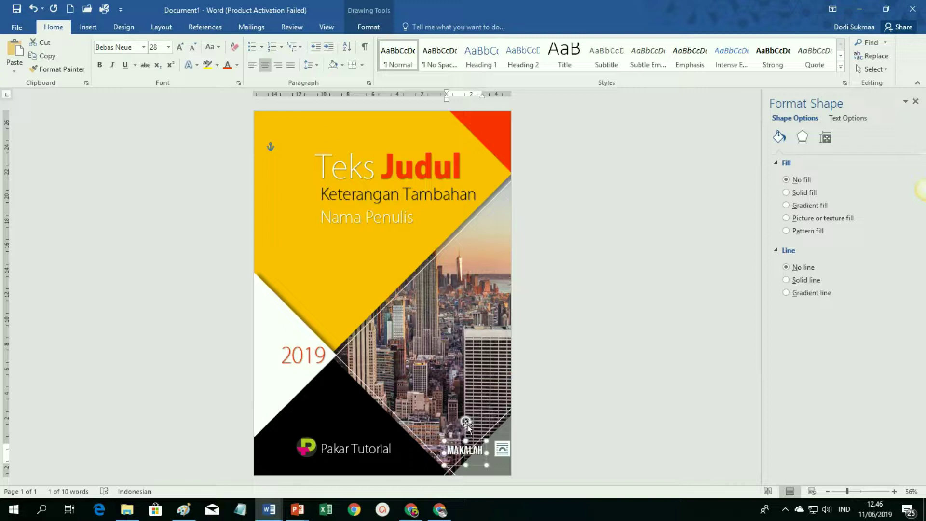
pyautogui.moveTo(466, 421)
pyautogui.mouseDown()
pyautogui.moveTo(450, 429)
pyautogui.moveTo(468, 431)
pyautogui.mouseUp()
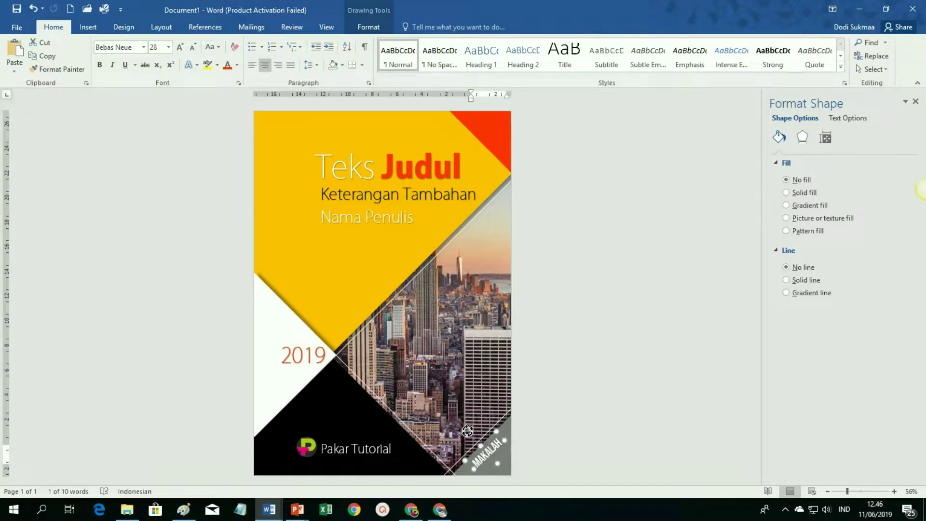
pyautogui.click(563, 440)
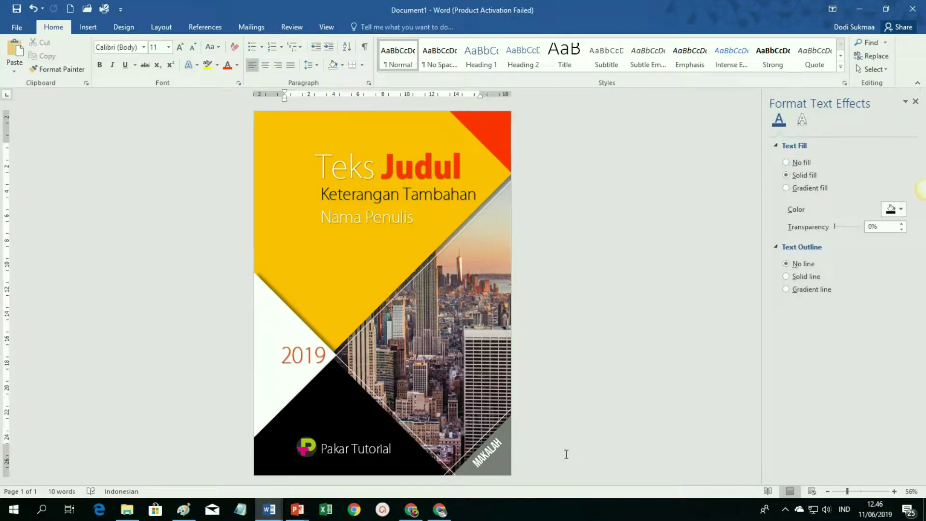